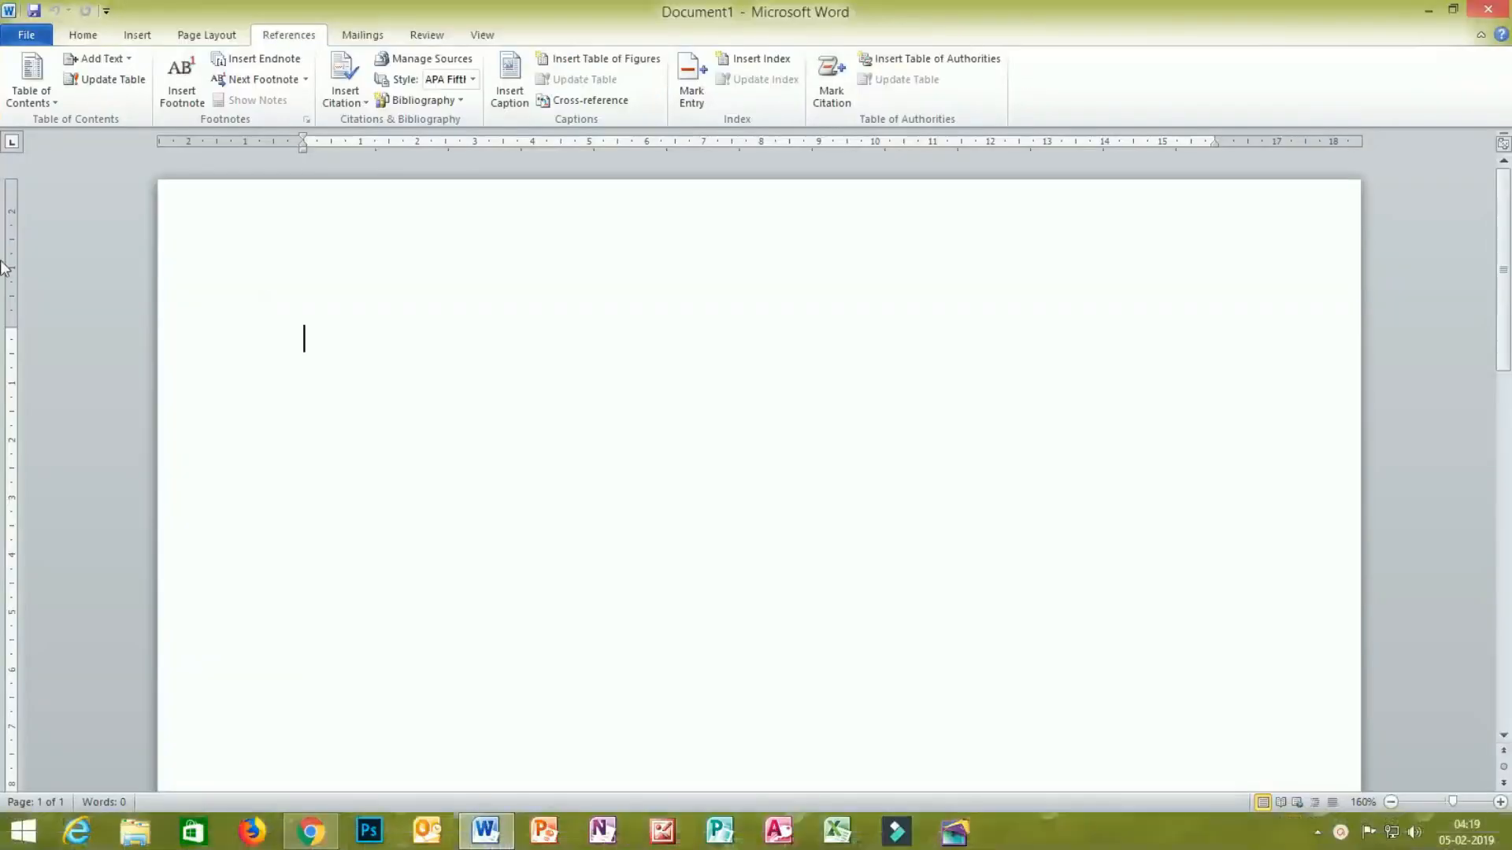
Examine the sample contents pages in the book-toc and content-large images, including their headings and page numbers
{"action": "left_click", "coordinate": [313, 834]}
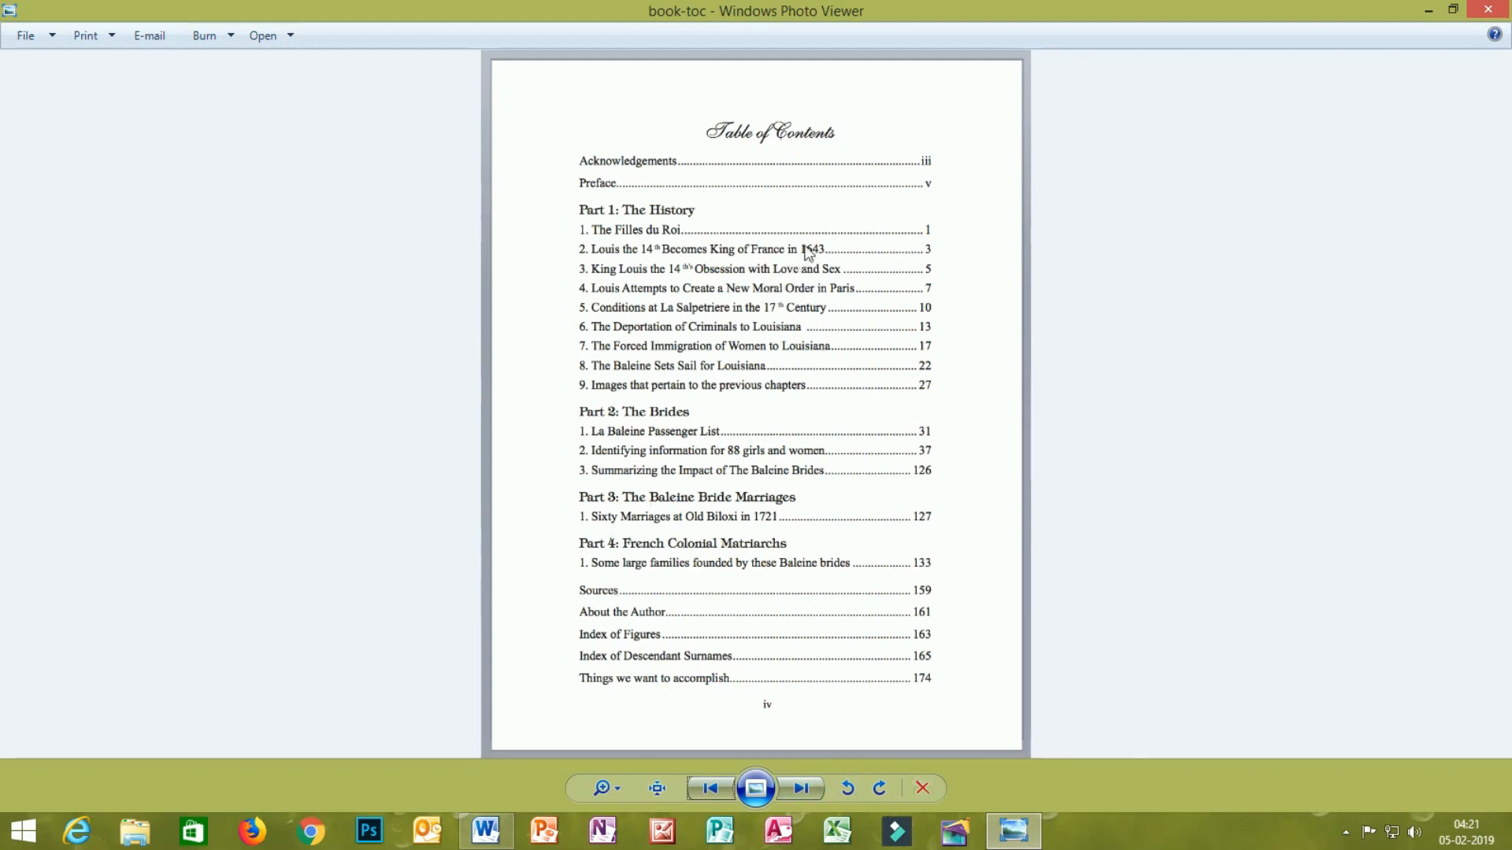
{"action": "scroll", "coordinate": [803, 264], "scroll_direction": "up", "scroll_amount": 4}
{"action": "scroll", "coordinate": [693, 312], "scroll_direction": "down", "scroll_amount": 4}
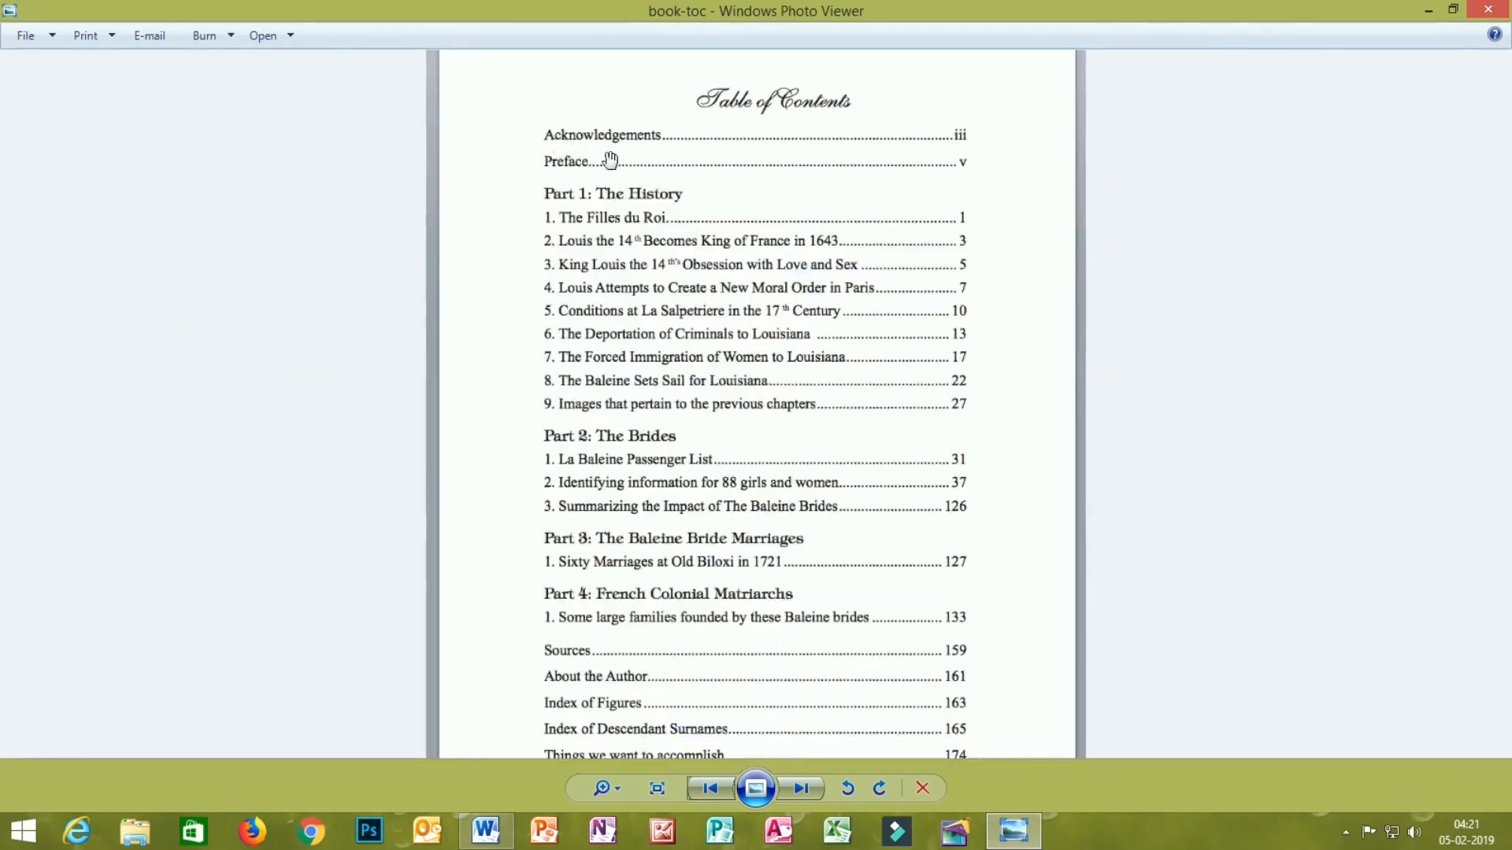
{"action": "scroll", "coordinate": [621, 266], "scroll_direction": "down", "scroll_amount": 1}
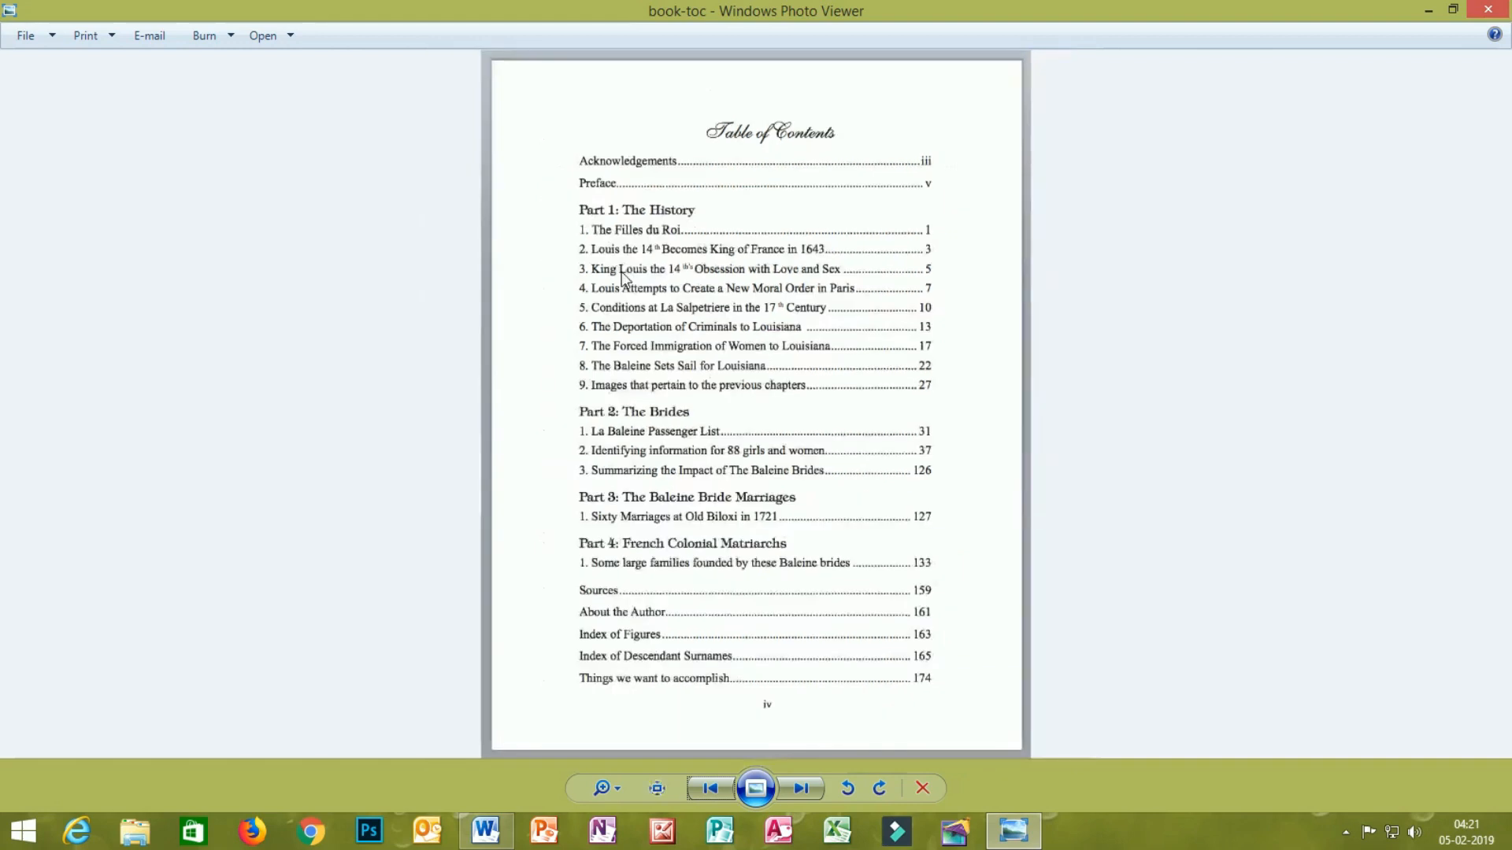
{"action": "left_click", "coordinate": [789, 786]}
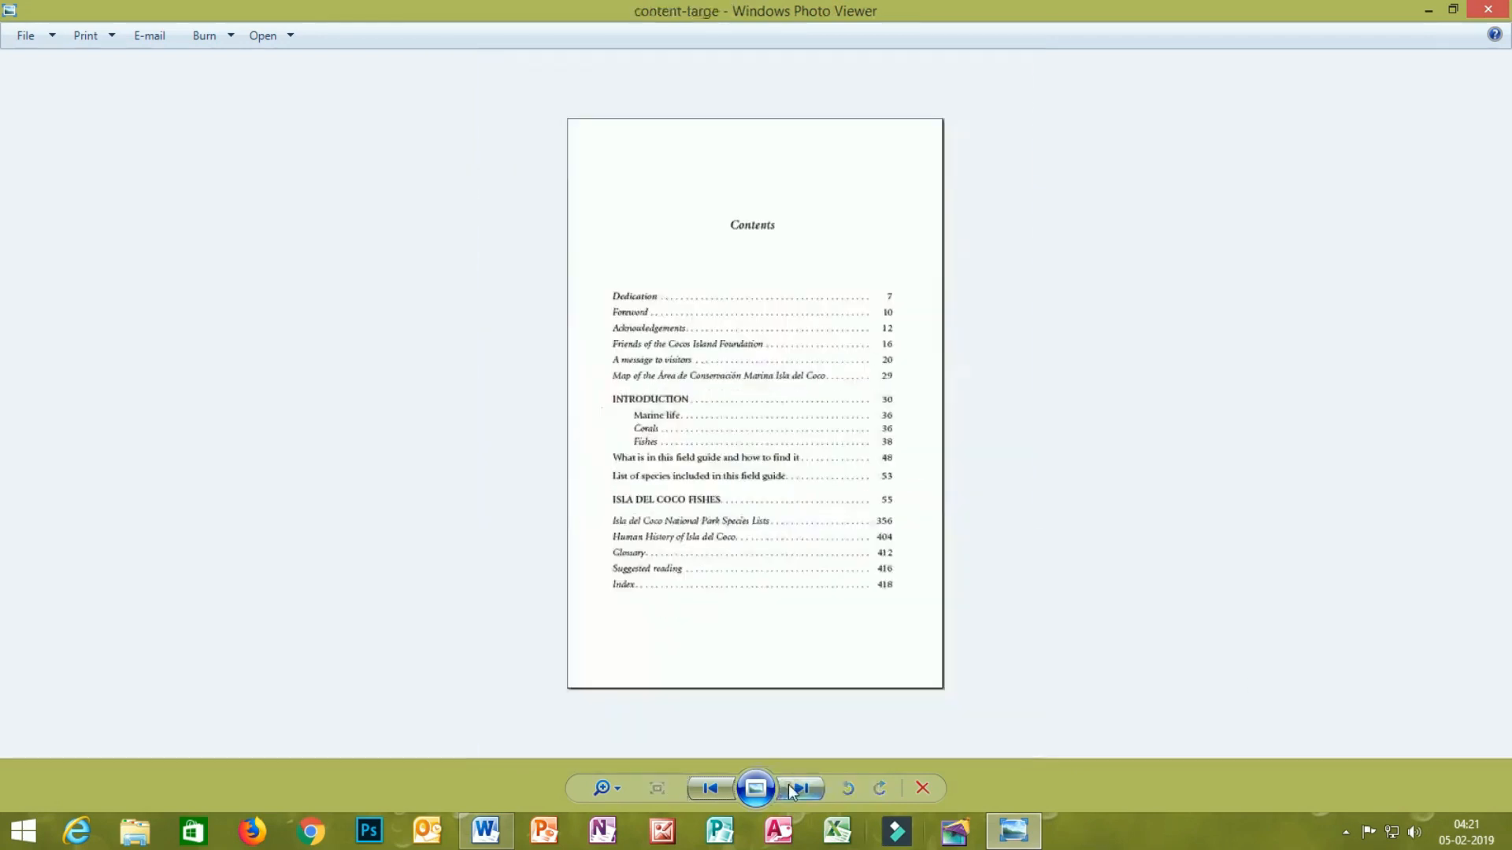
{"action": "scroll", "coordinate": [749, 418], "scroll_direction": "up", "scroll_amount": 2}
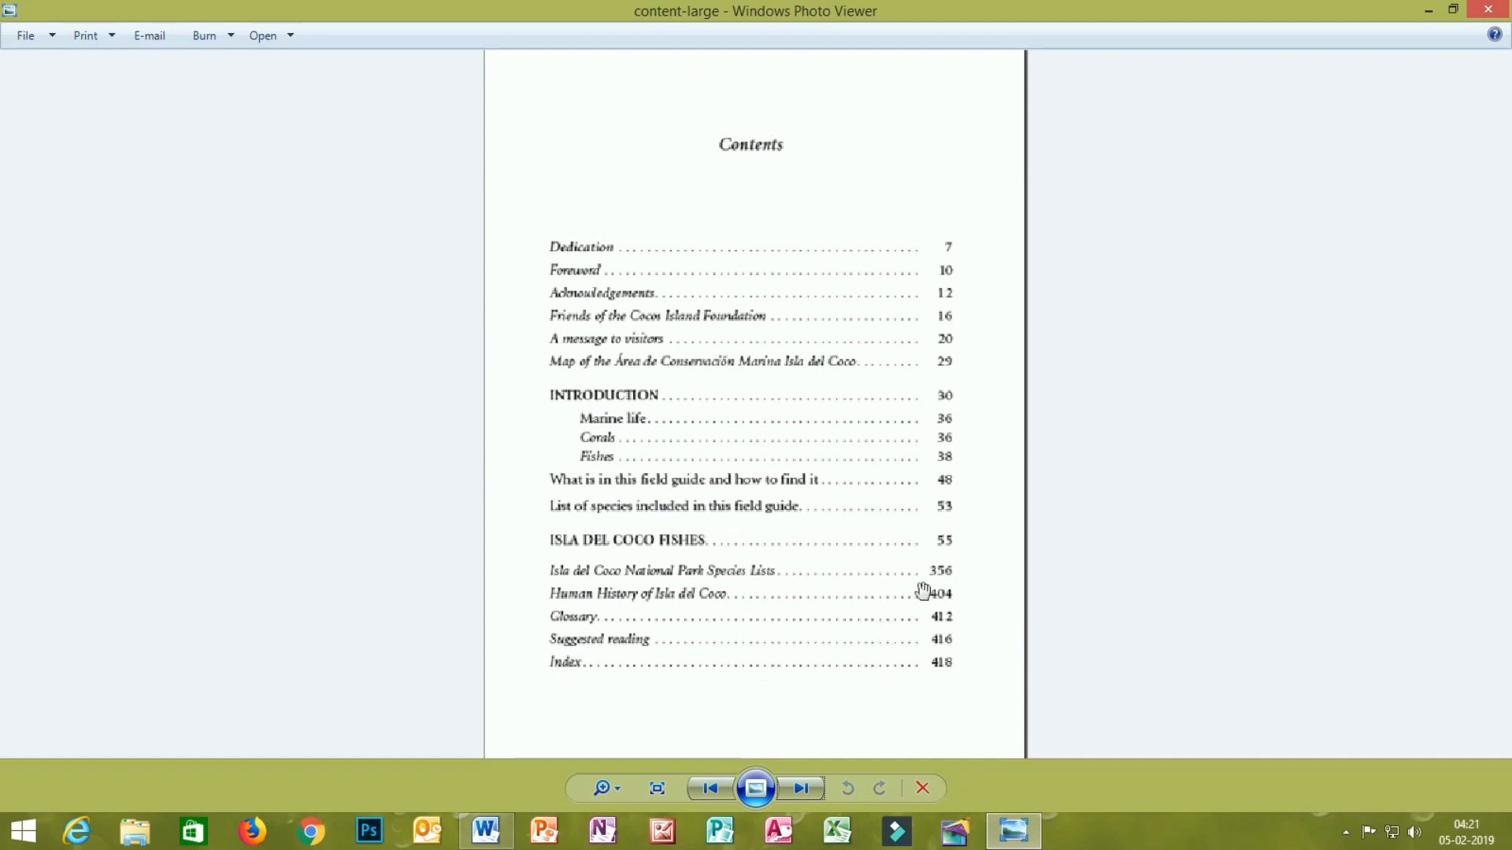
{"action": "scroll", "coordinate": [551, 352], "scroll_direction": "down", "scroll_amount": 1}
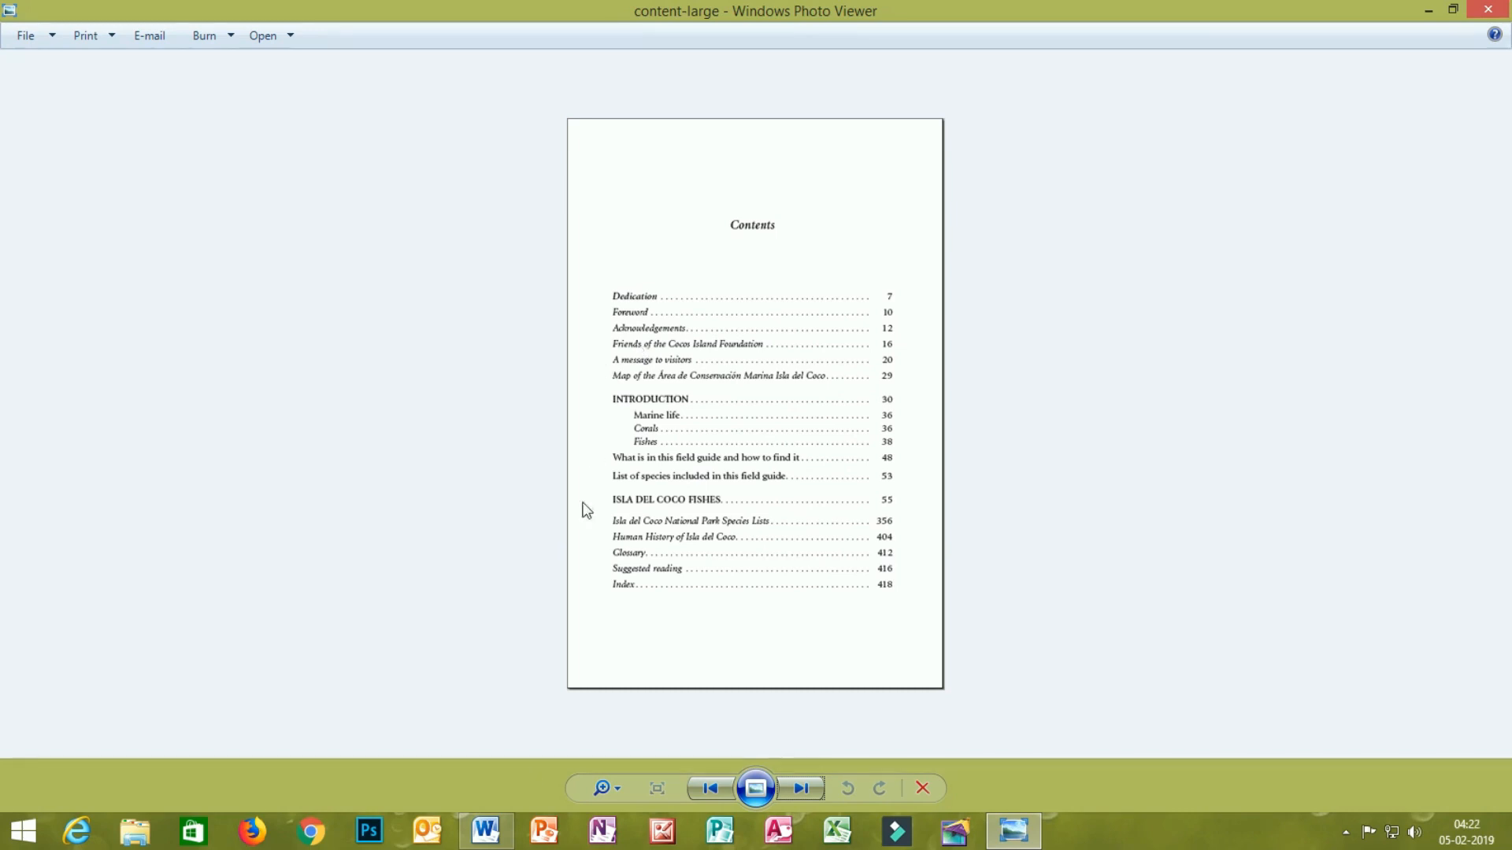
Switch to Word and insert ten page breaks in the empty document
{"action": "left_click", "coordinate": [496, 839]}
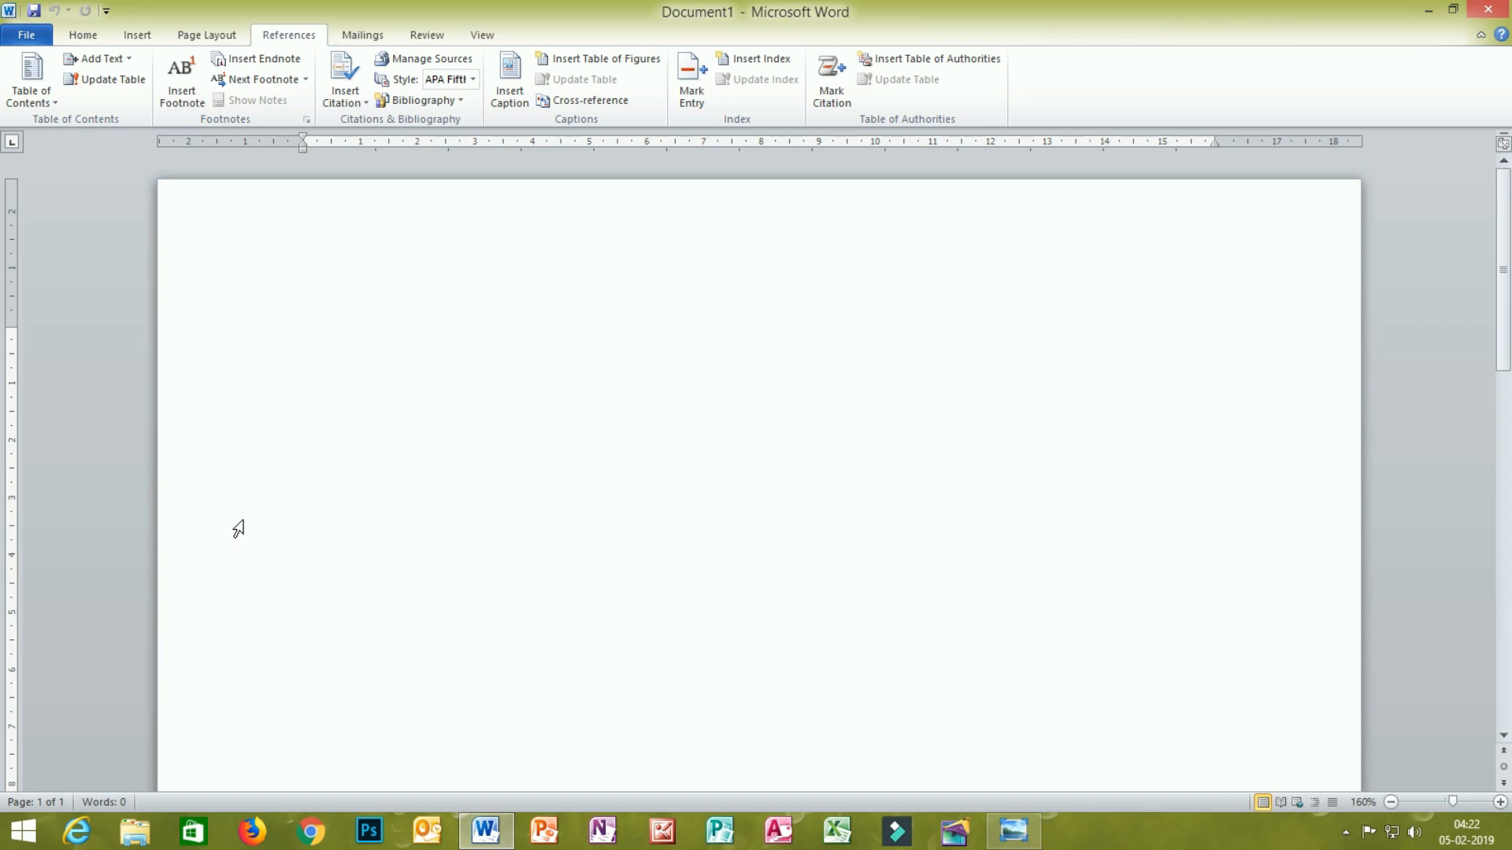
{"action": "scroll", "coordinate": [773, 380], "scroll_direction": "down", "scroll_amount": 8}
{"action": "scroll", "coordinate": [773, 380], "scroll_direction": "down", "scroll_amount": 6}
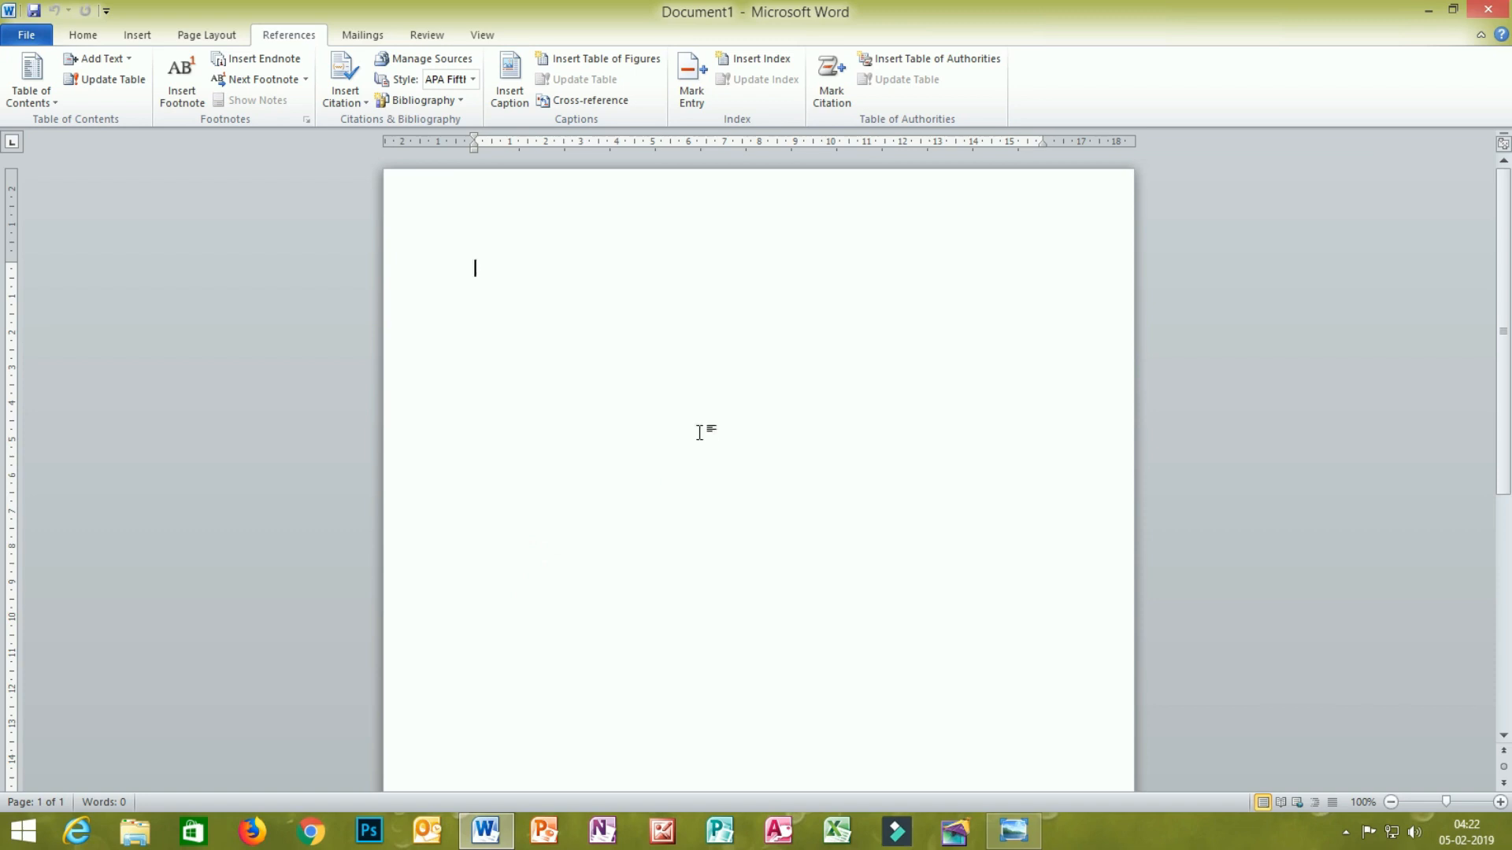
{"action": "key", "text": "ctrl+Return"}
{"action": "key", "text": "ctrl+Return"}
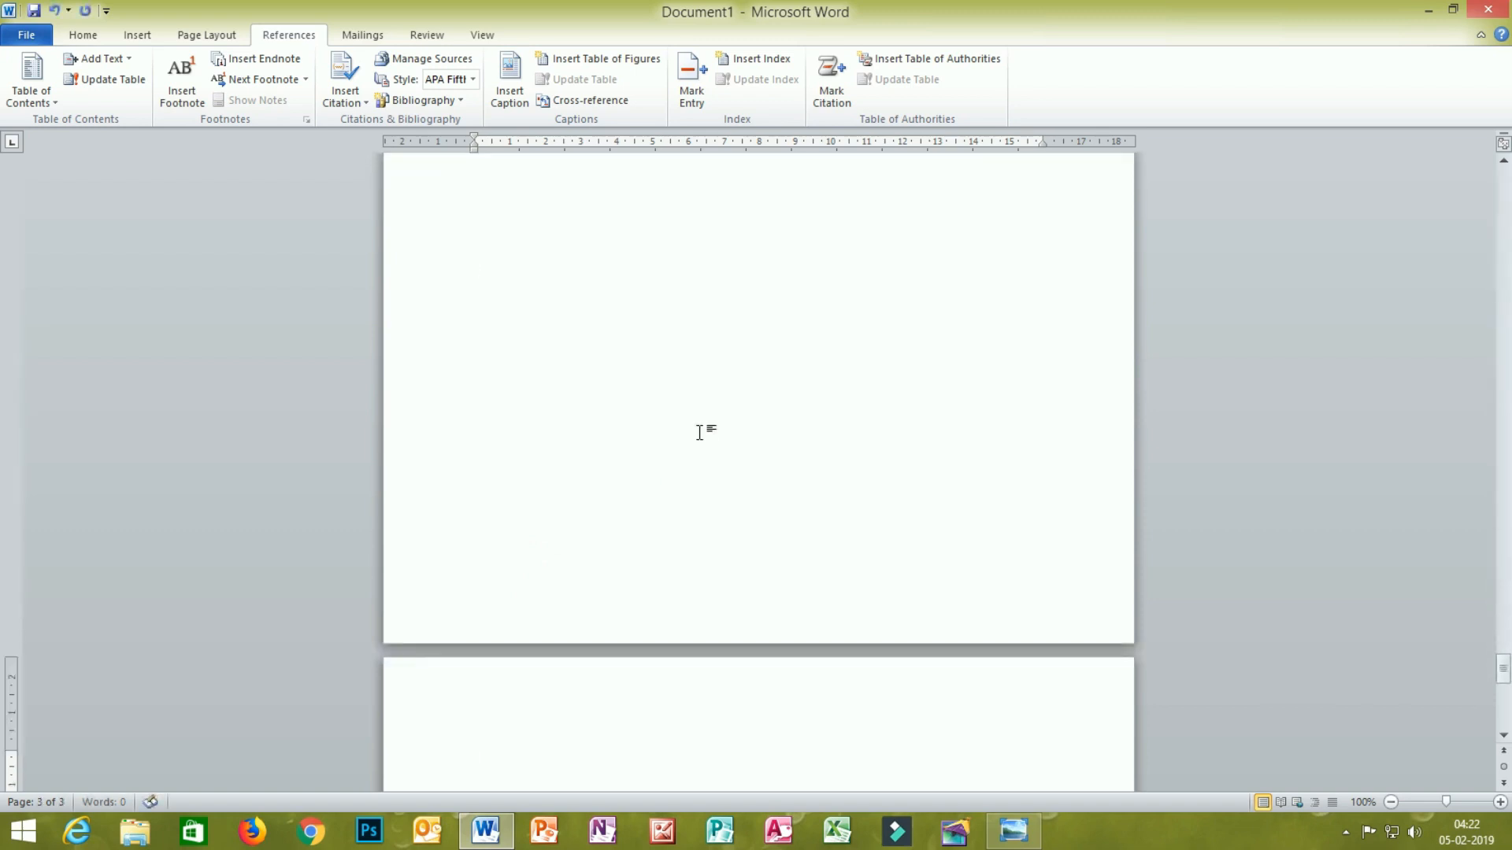
{"action": "key", "text": "ctrl+Return"}
{"action": "key", "text": "ctrl+Return"}
{"action": "key", "text": "ctrl+Return"}
{"action": "key", "text": "ctrl+Return"}
{"action": "key", "text": "ctrl+Return"}
{"action": "key", "text": "ctrl+Return"}
{"action": "key", "text": "ctrl+Return"}
{"action": "key", "text": "ctrl+Return"}
{"action": "scroll", "coordinate": [1053, 357], "scroll_direction": "down", "scroll_amount": 9, "text": "ctrl"}
{"action": "scroll", "coordinate": [1033, 356], "scroll_direction": "up", "scroll_amount": 1, "text": "ctrl"}
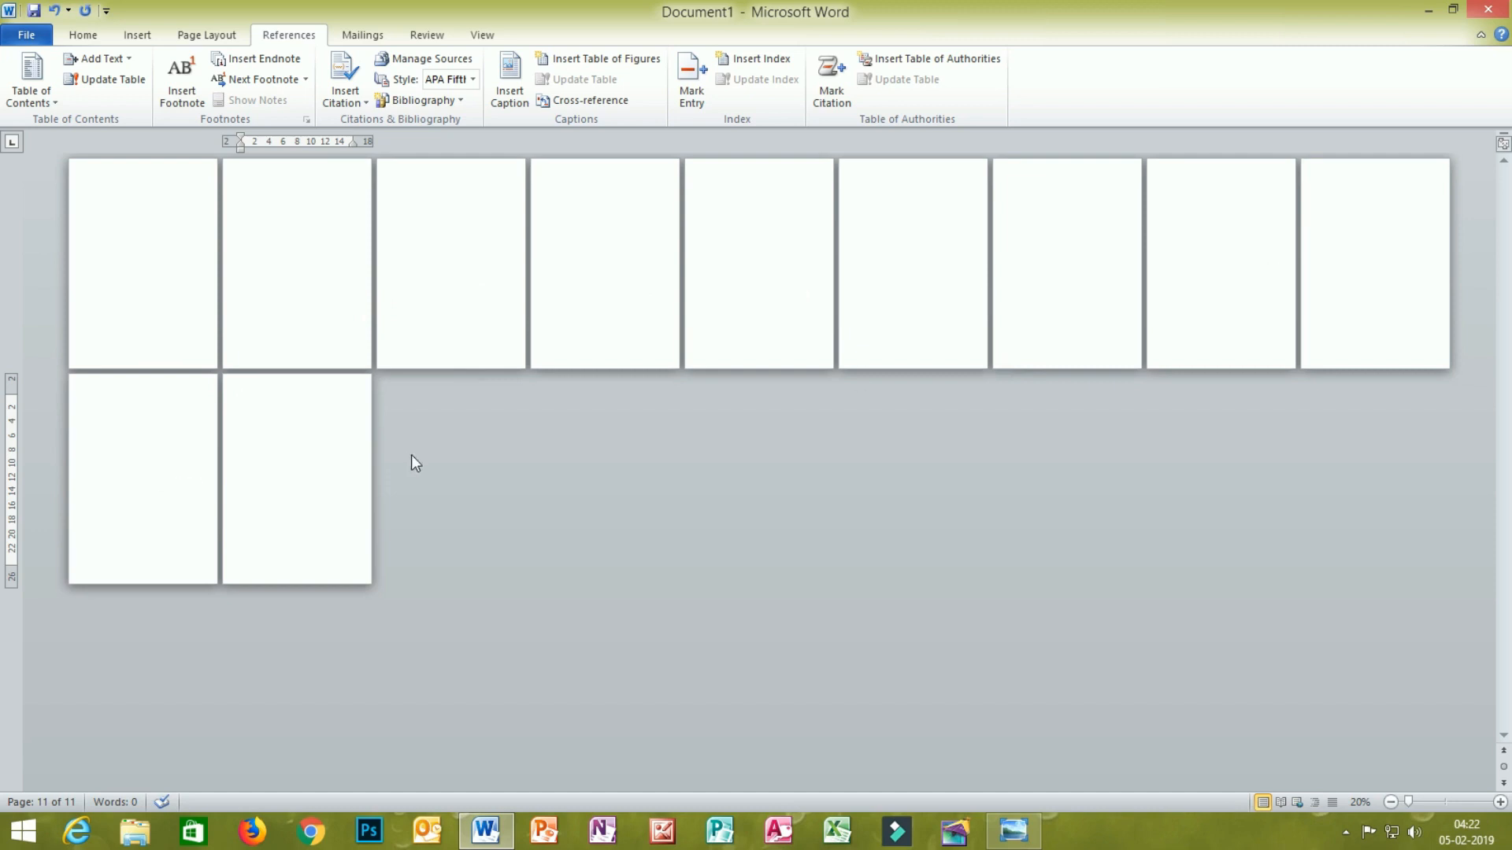
Generate several pages of random sample text starting on the third page
{"action": "left_click", "coordinate": [260, 230]}
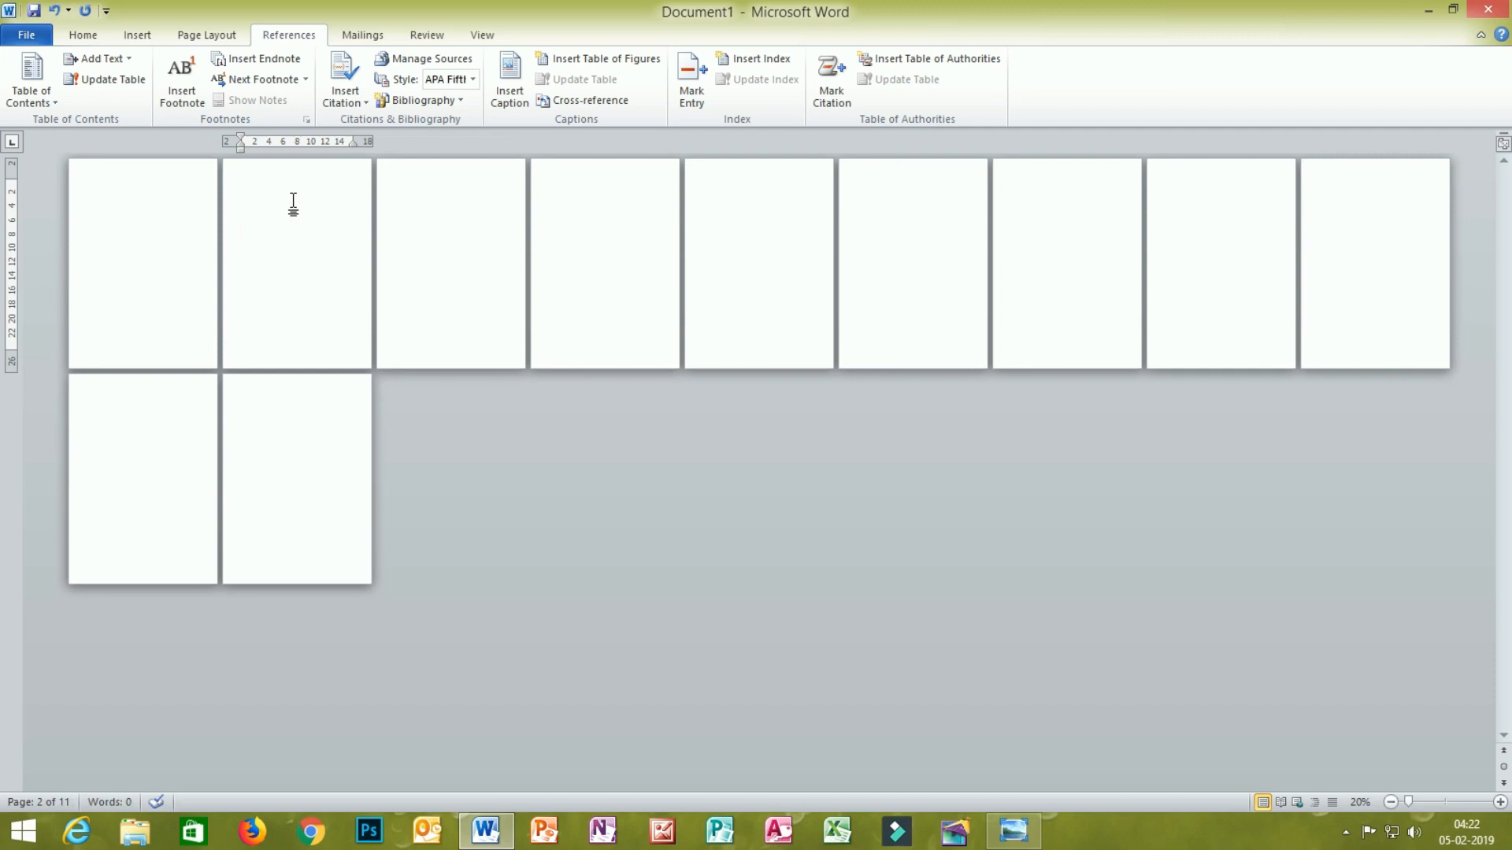
{"action": "type", "text": "com"}
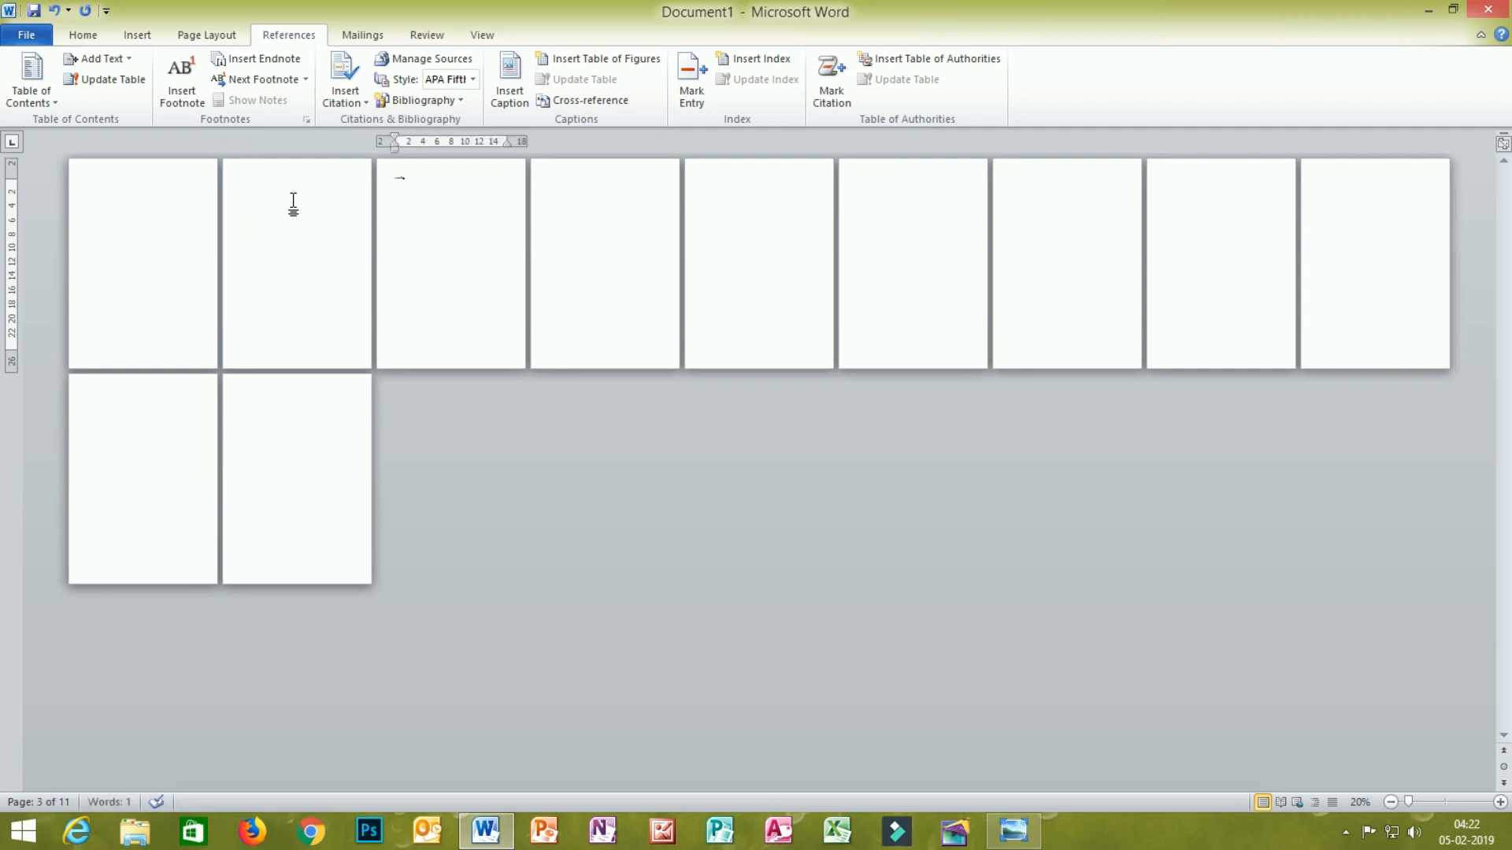
{"action": "type", "text": "ter"}
{"action": "key", "text": "Return"}
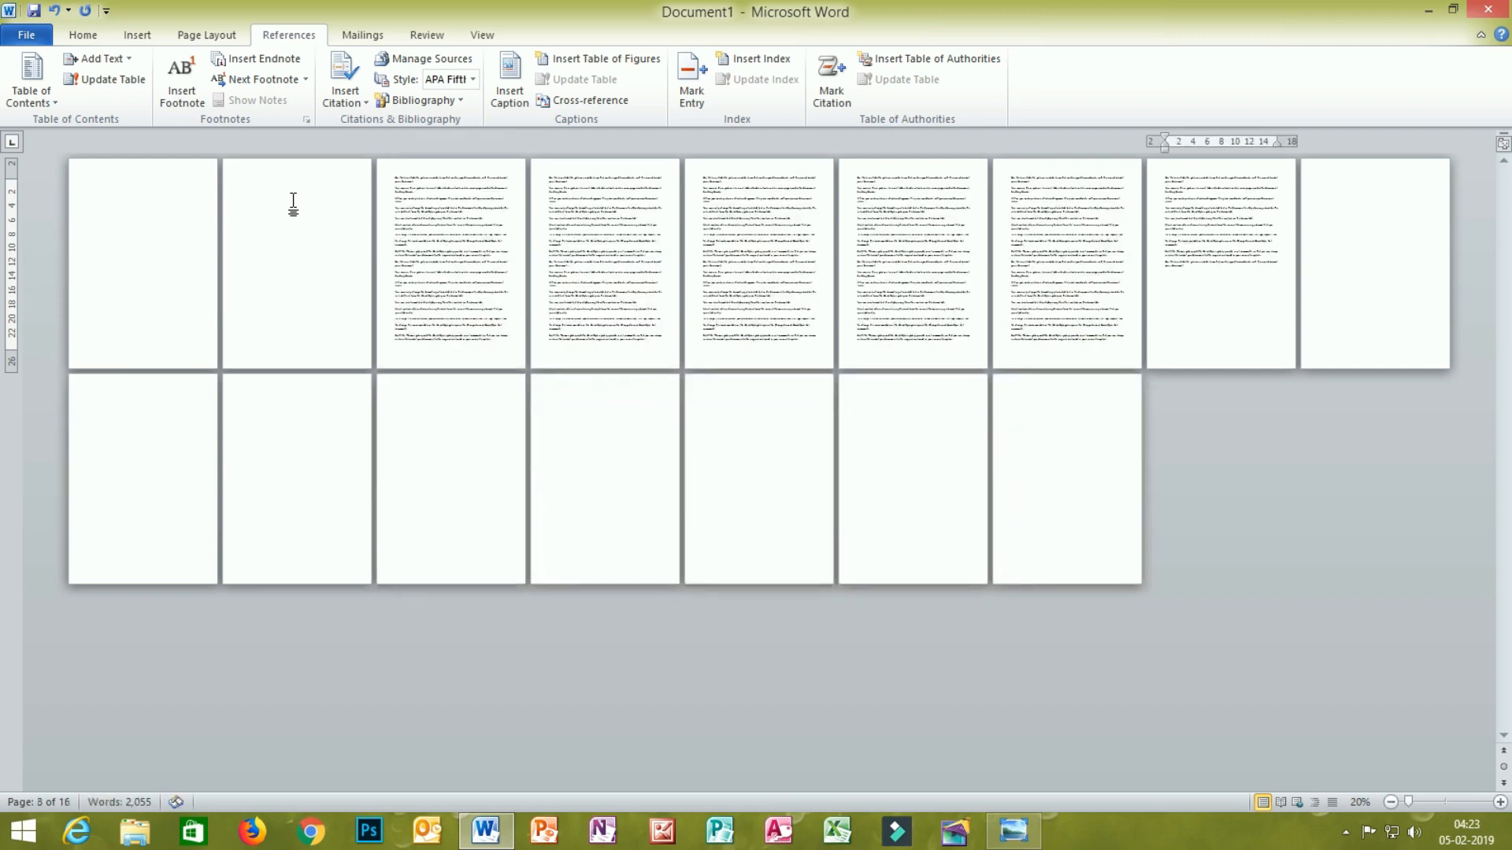
Delete the blank pages after the sample text and the extra blank page before it, keeping the empty first page
{"action": "left_click", "coordinate": [1021, 498]}
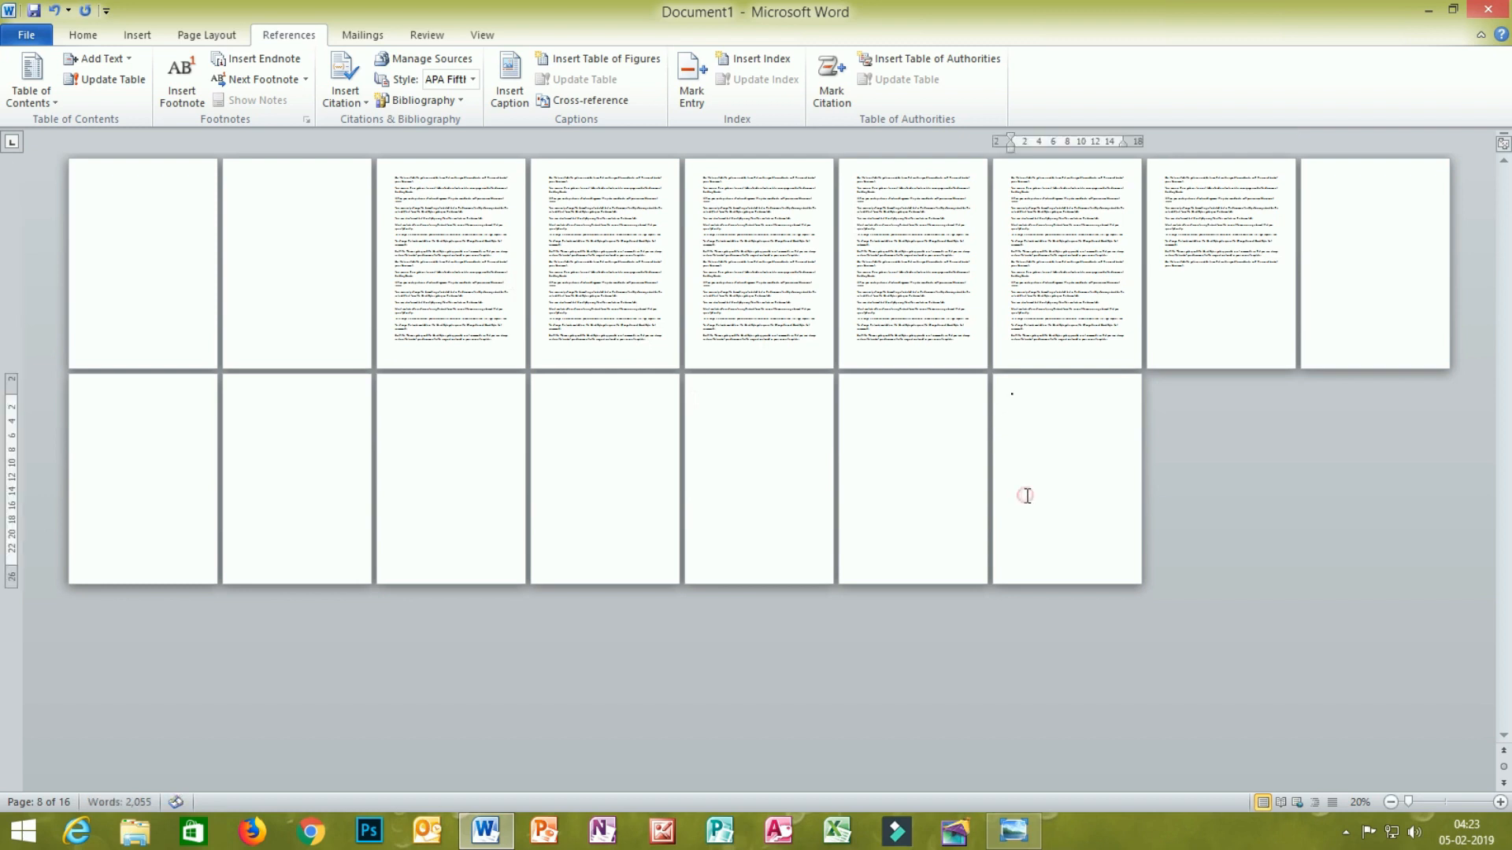
{"action": "key", "text": "BackSpace"}
{"action": "key", "text": "BackSpace"}
{"action": "key", "text": "BackSpace"}
{"action": "key", "text": "BackSpace"}
{"action": "key", "text": "BackSpace"}
{"action": "key", "text": "BackSpace"}
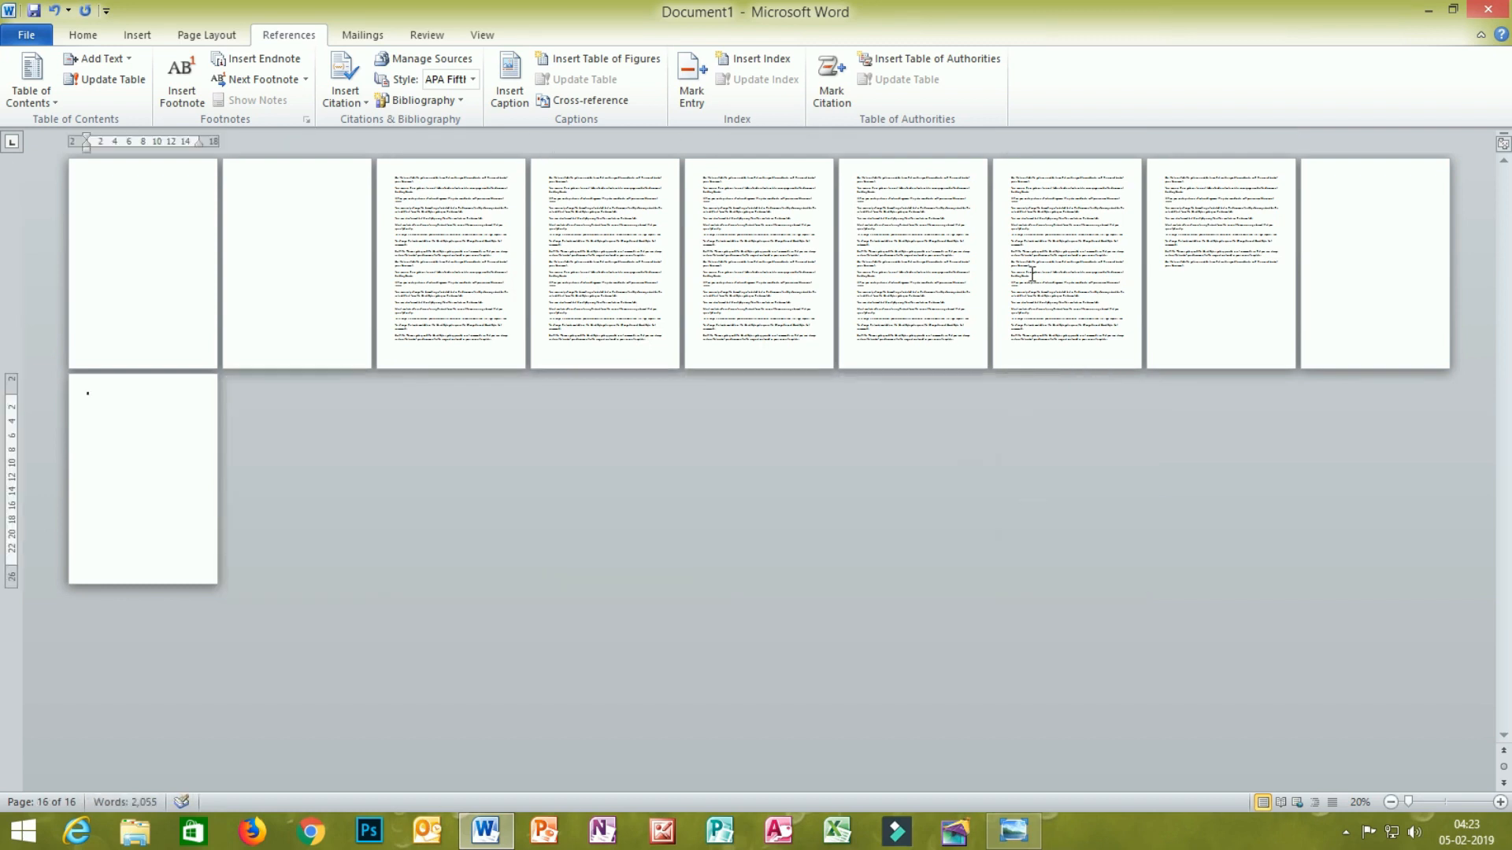
{"action": "left_click", "coordinate": [293, 208]}
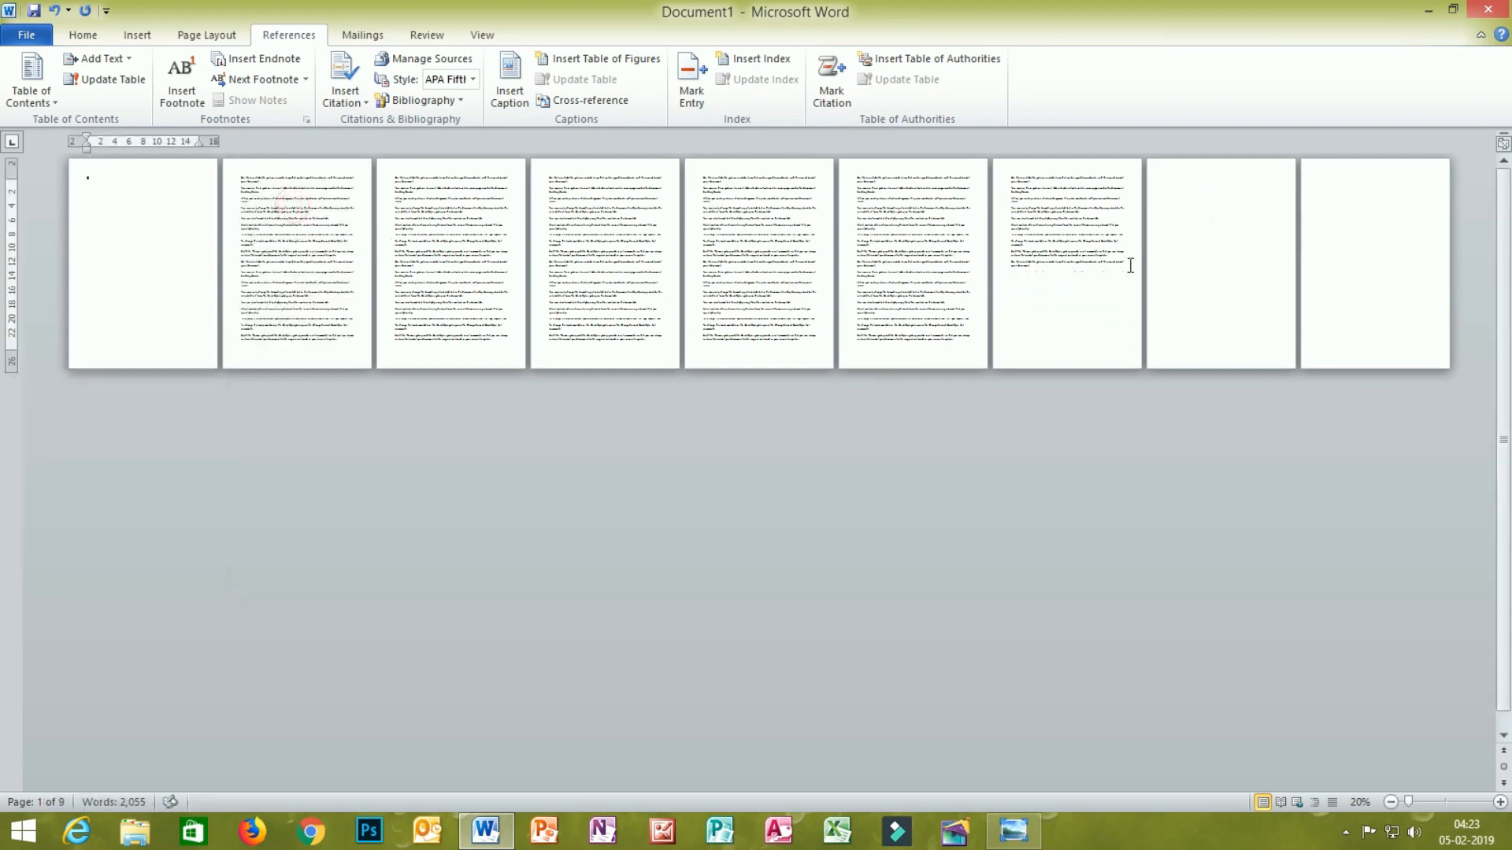
{"action": "left_click", "coordinate": [1265, 245]}
{"action": "key", "text": "BackSpace"}
{"action": "double_click", "coordinate": [1265, 244]}
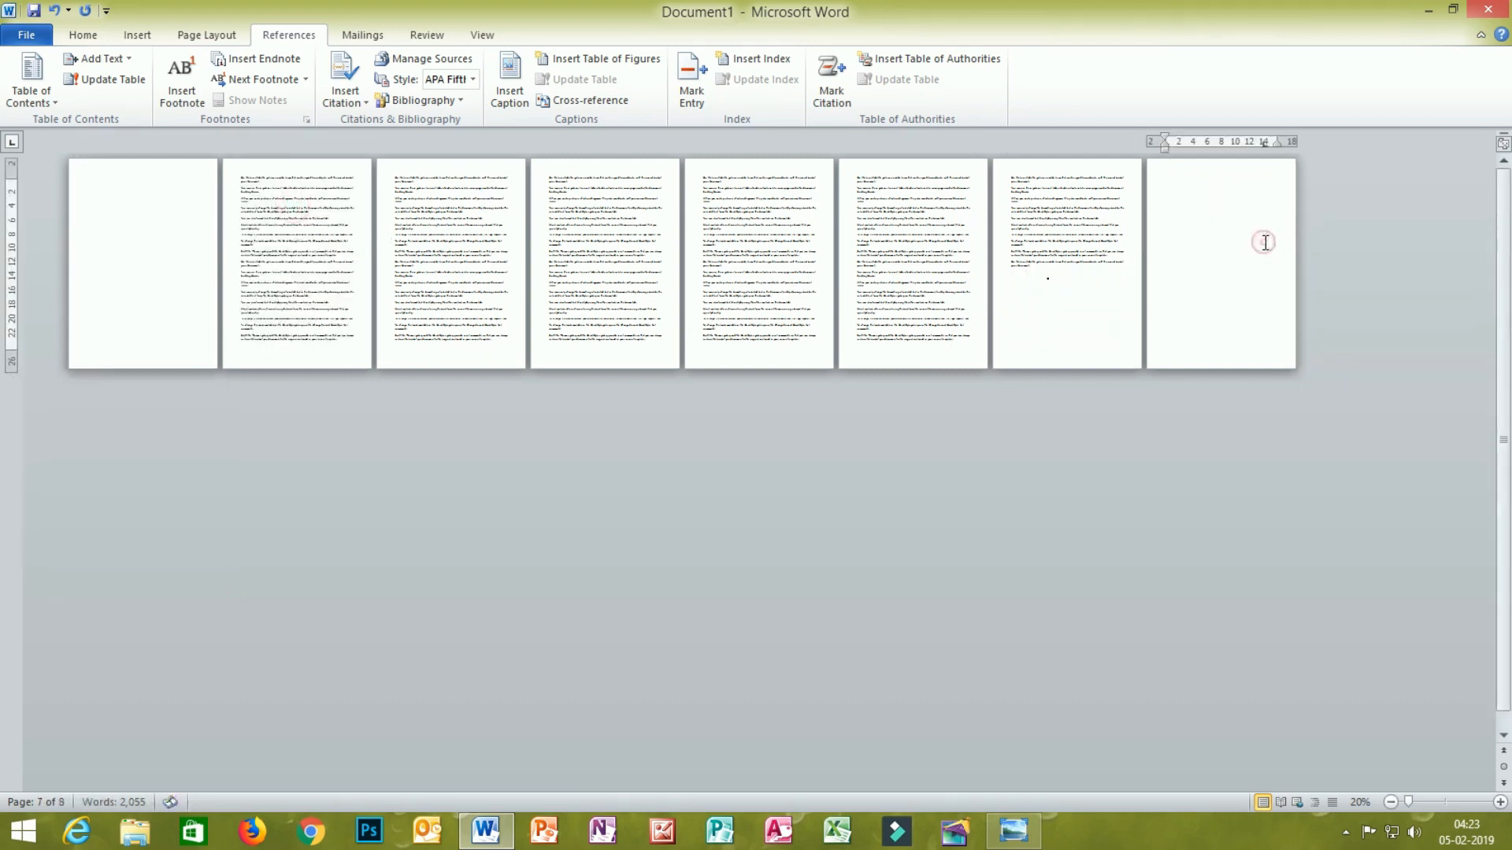
{"action": "key", "text": "BackSpace"}
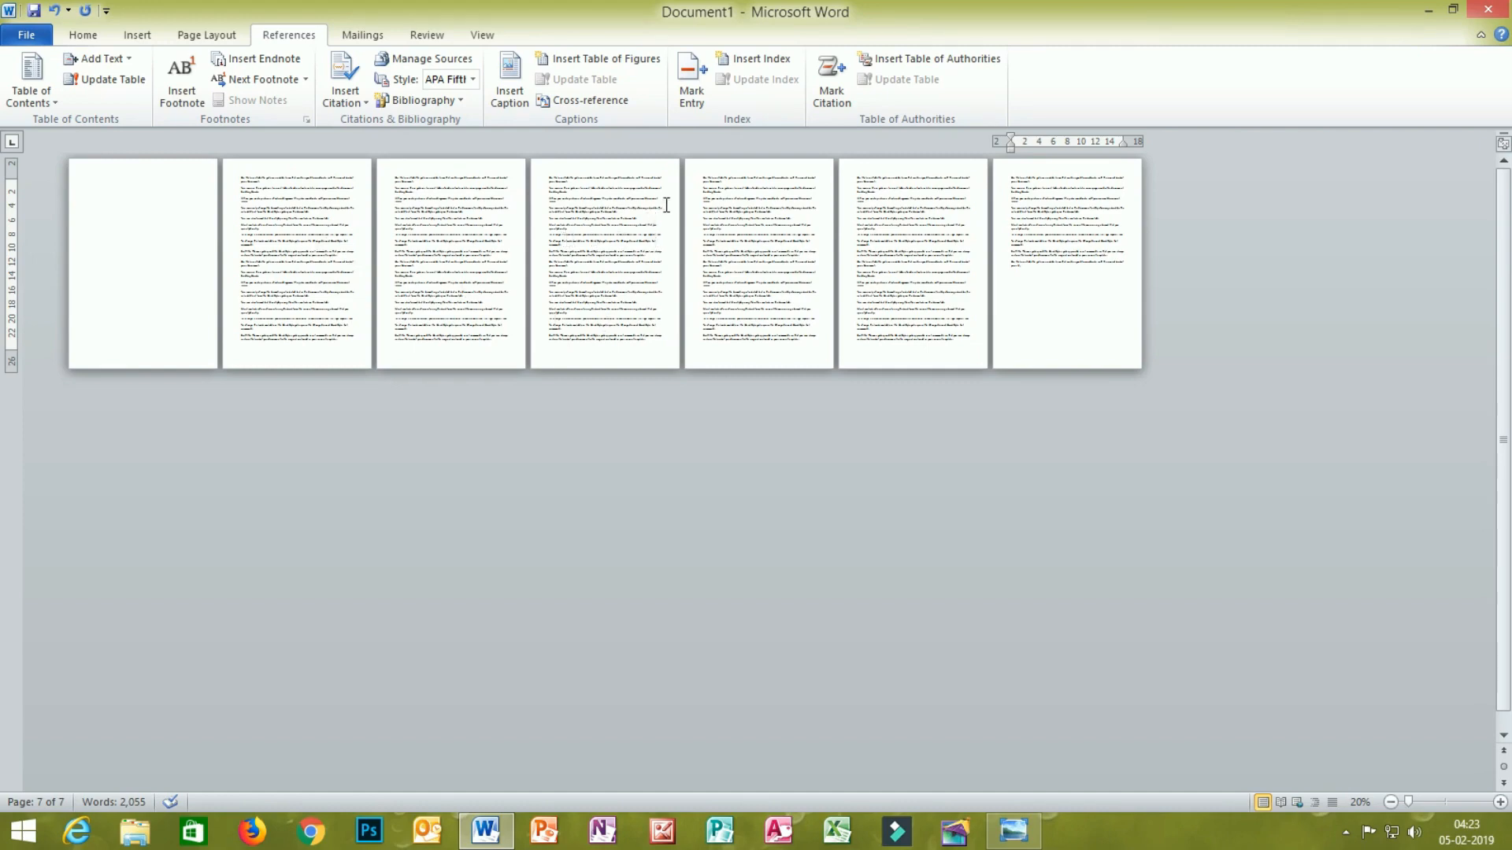
Review the document's pages, from the end of the sample text back to the empty first page and the text's beginning
{"action": "scroll", "coordinate": [516, 236], "scroll_direction": "up", "scroll_amount": 3, "text": "ctrl"}
{"action": "scroll", "coordinate": [516, 237], "scroll_direction": "up", "scroll_amount": 8, "text": "ctrl"}
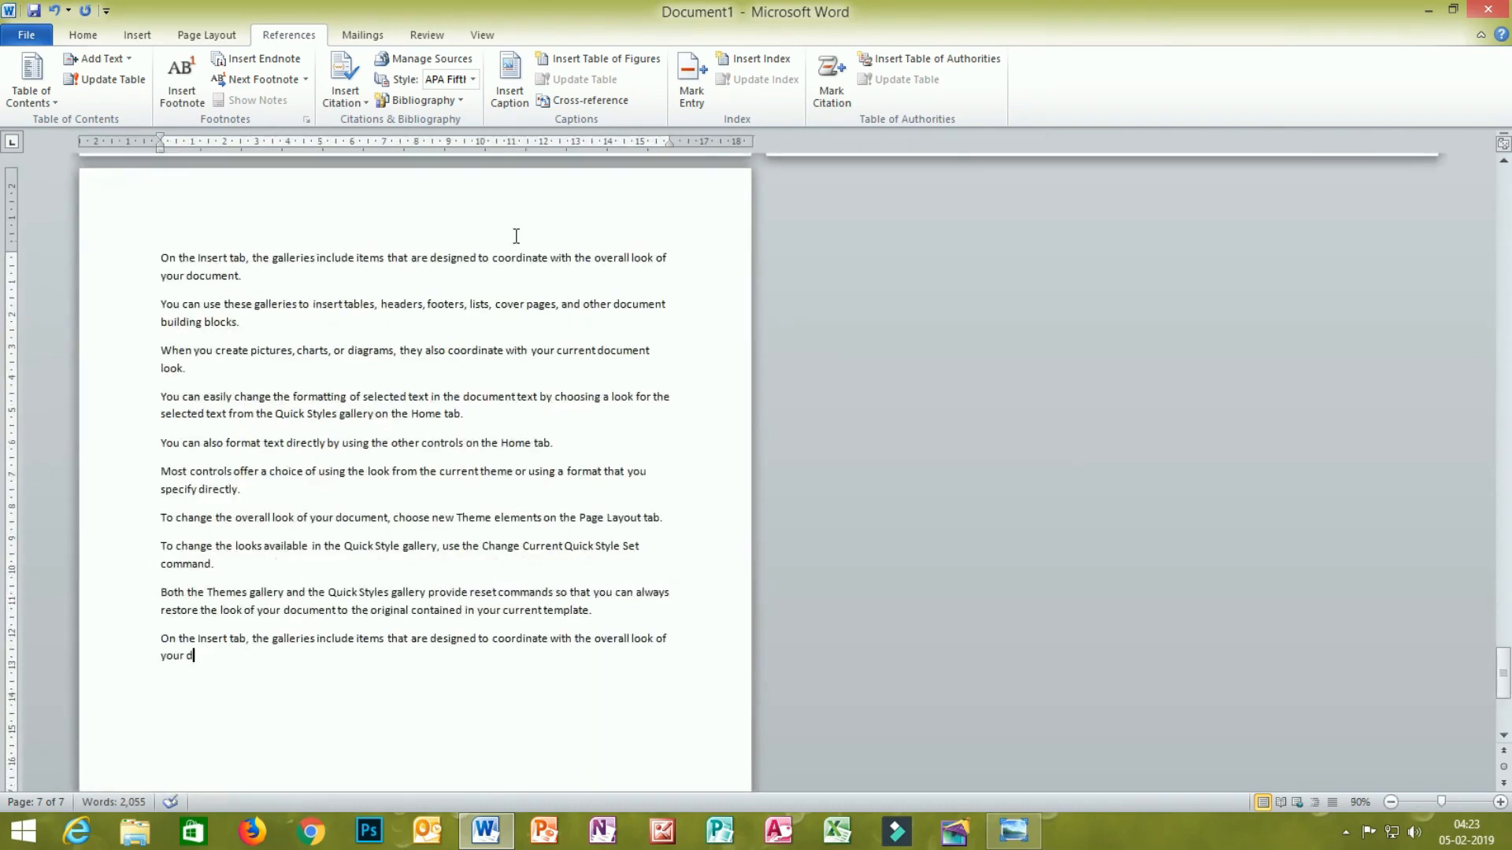
{"action": "scroll", "coordinate": [1030, 334], "scroll_direction": "up", "scroll_amount": 2}
{"action": "scroll", "coordinate": [1028, 332], "scroll_direction": "down", "scroll_amount": 3}
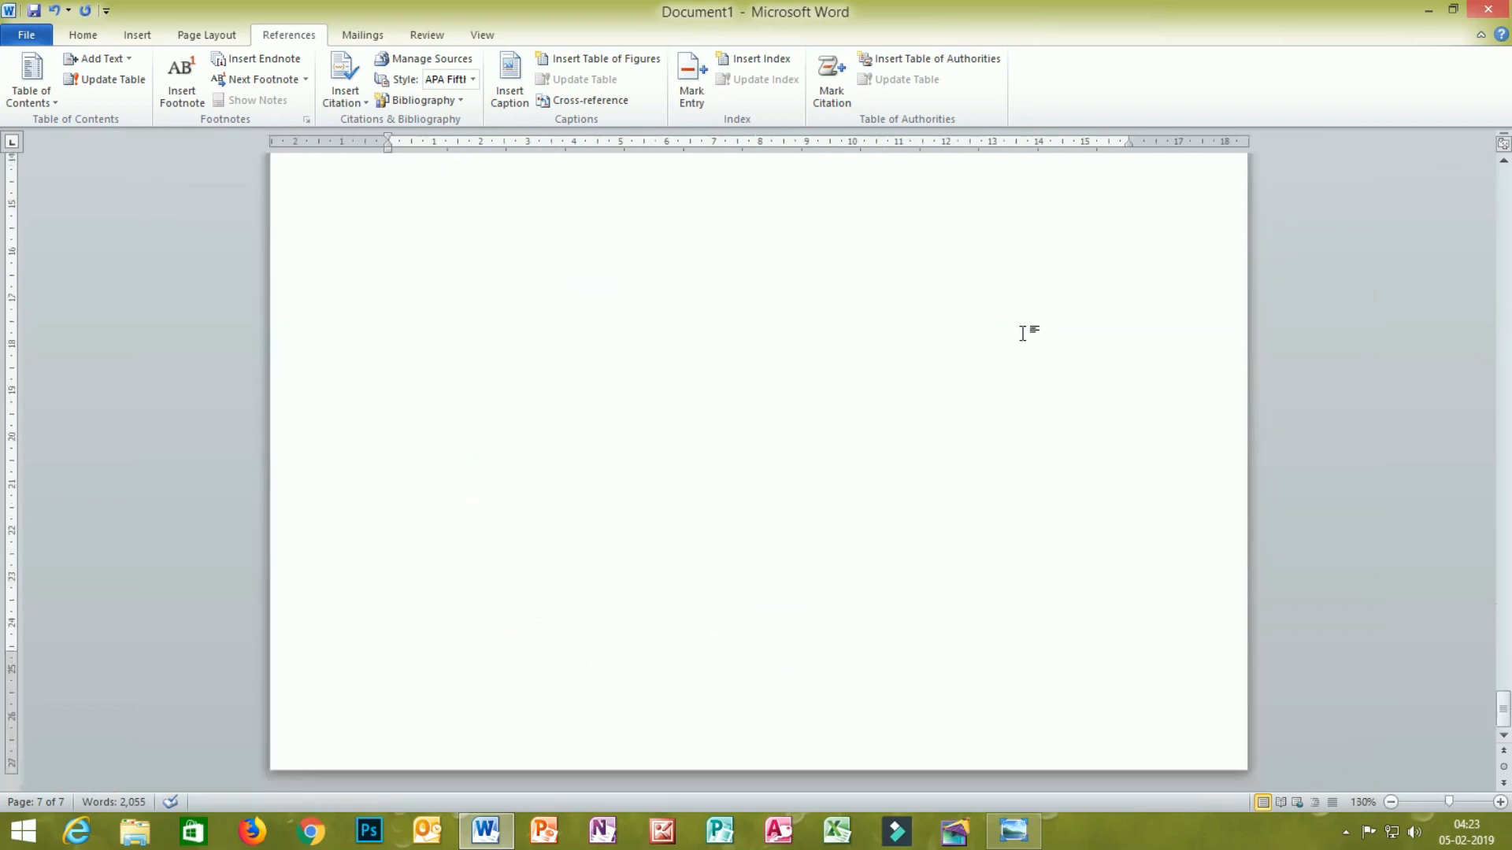
{"action": "scroll", "coordinate": [1026, 331], "scroll_direction": "up", "scroll_amount": 8}
{"action": "left_click_drag", "start_coordinate": [1503, 683], "coordinate": [1475, 125]}
{"action": "scroll", "coordinate": [661, 337], "scroll_direction": "down", "scroll_amount": 12}
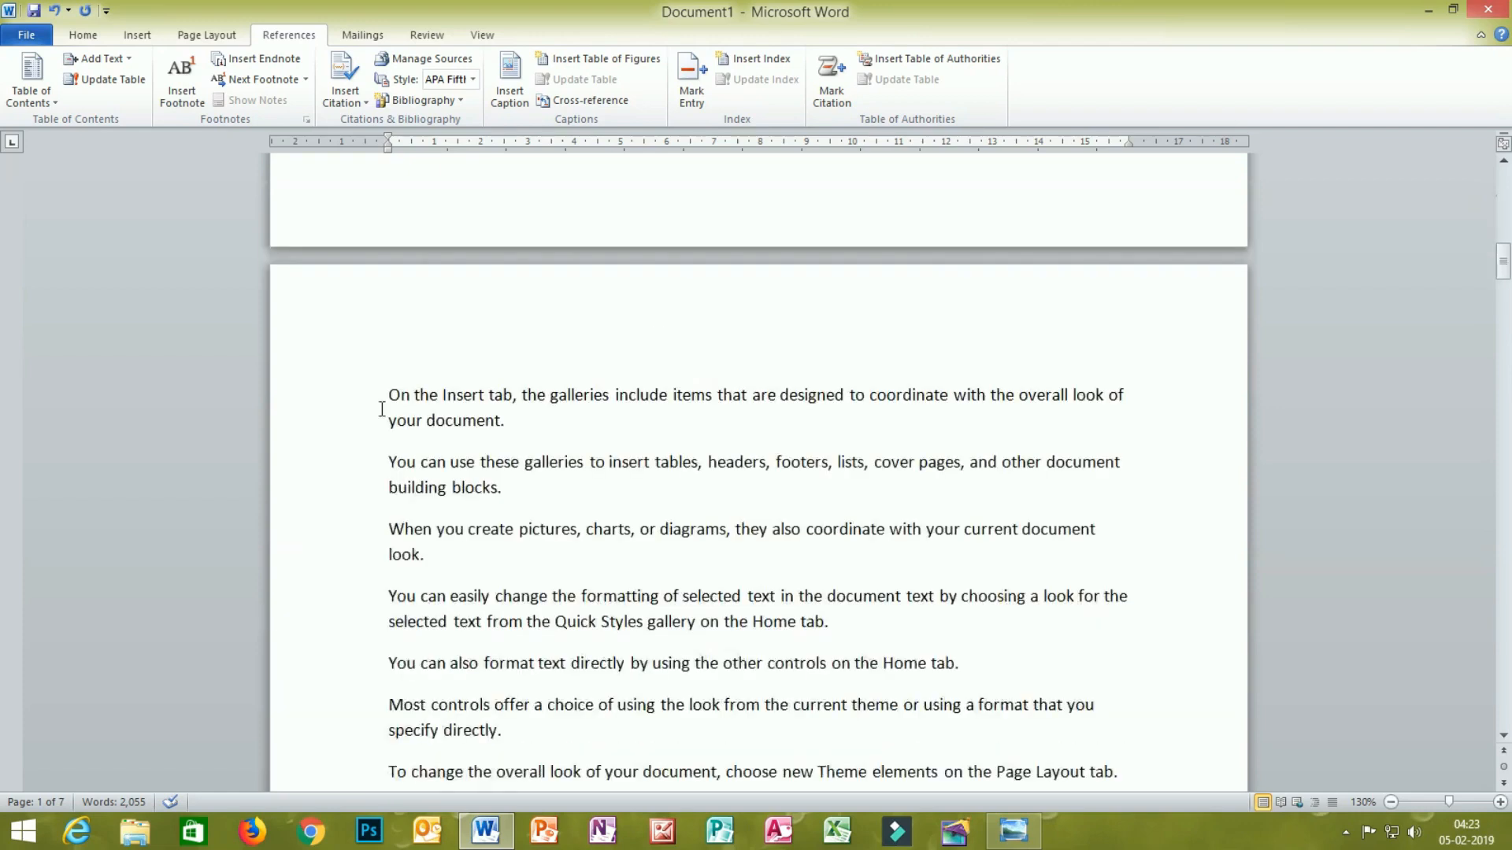
{"action": "scroll", "coordinate": [381, 259], "scroll_direction": "up", "scroll_amount": 10}
{"action": "scroll", "coordinate": [381, 260], "scroll_direction": "up", "scroll_amount": 2}
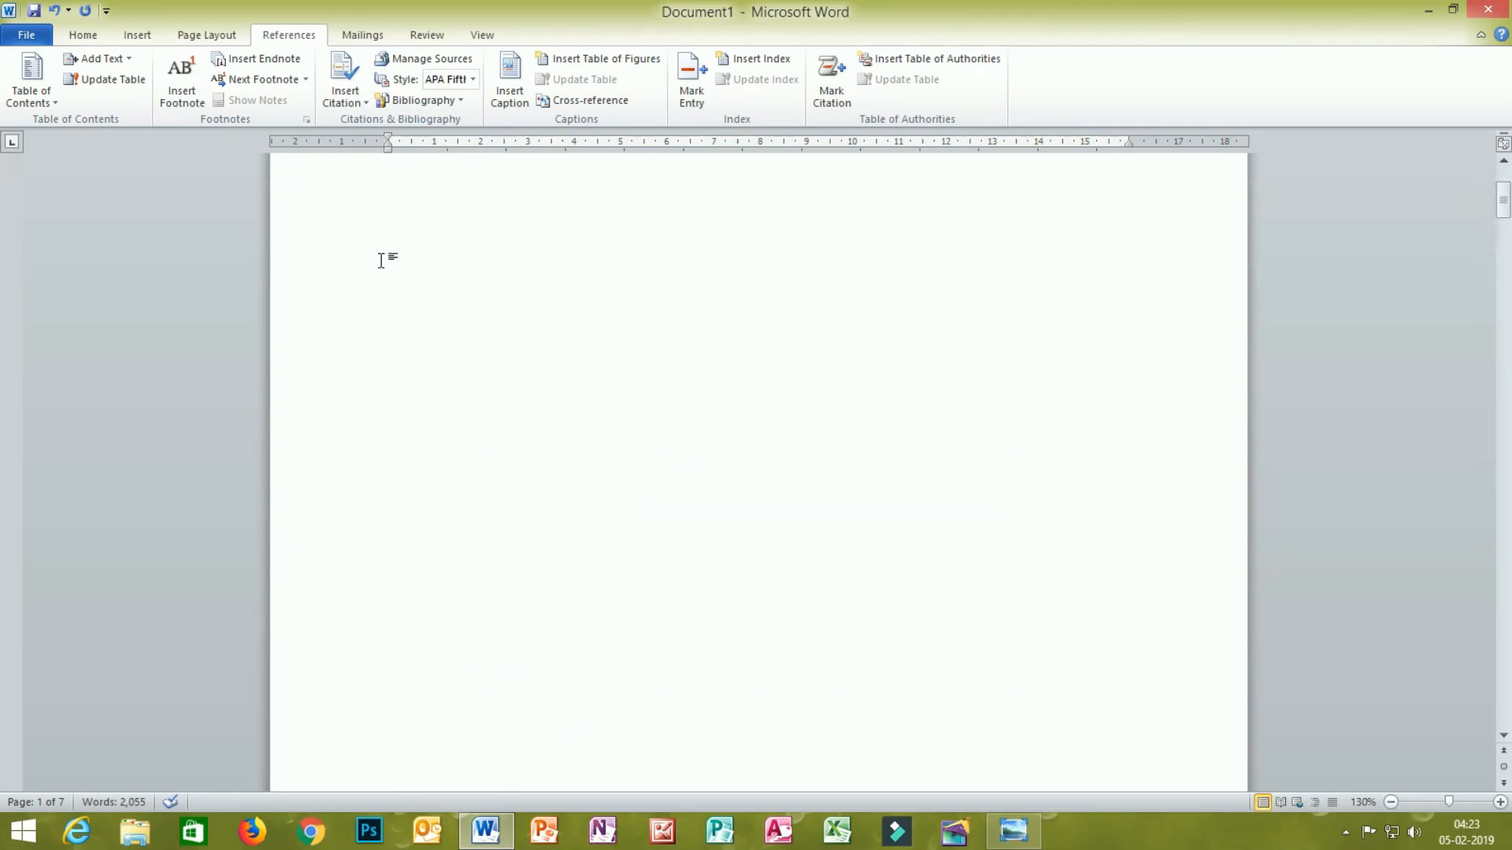
{"action": "scroll", "coordinate": [381, 259], "scroll_direction": "down", "scroll_amount": 12}
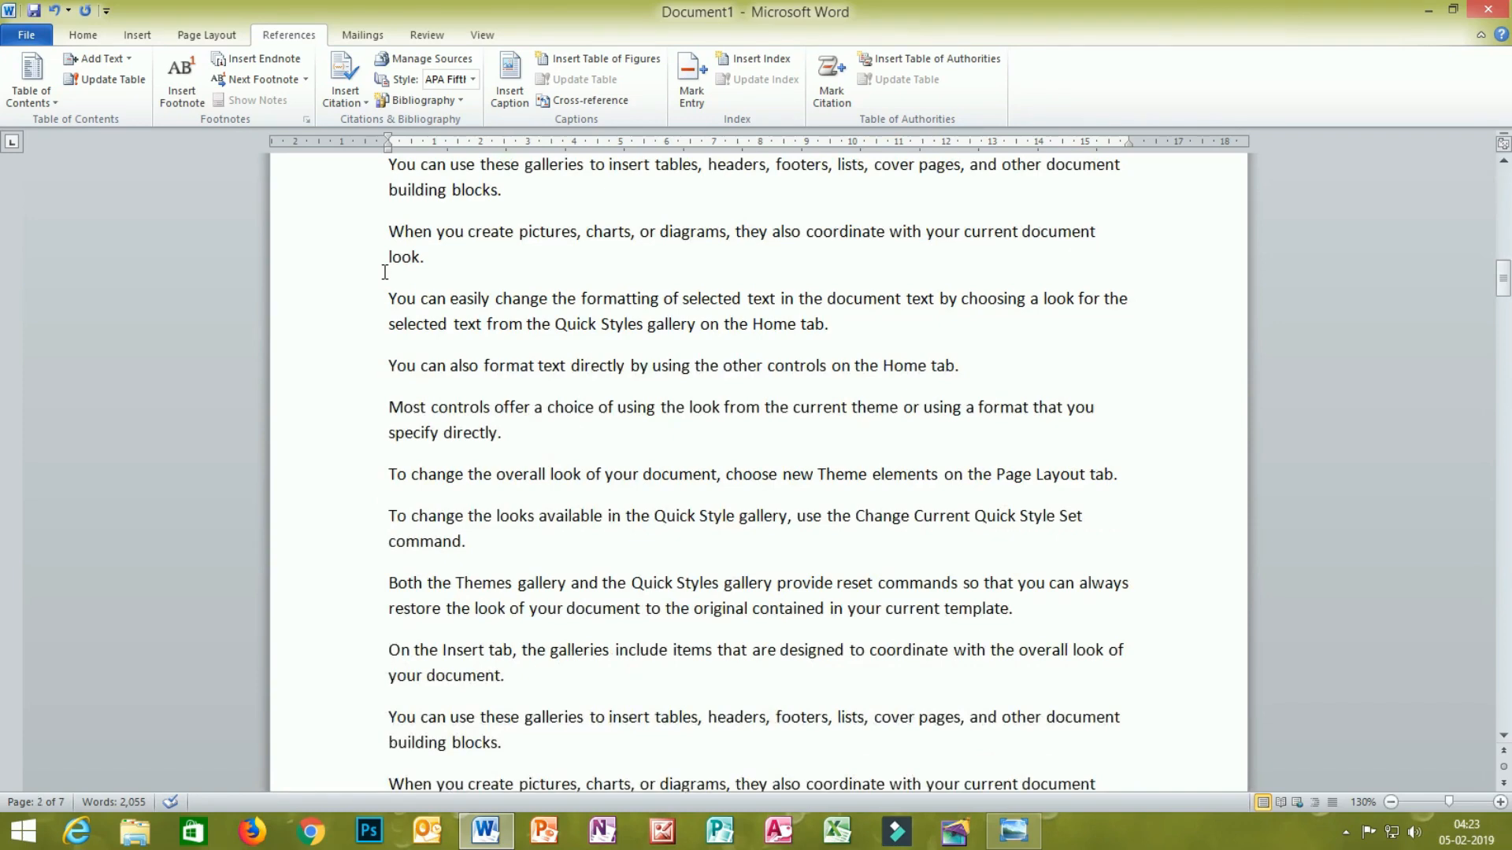
{"action": "scroll", "coordinate": [359, 307], "scroll_direction": "up", "scroll_amount": 10}
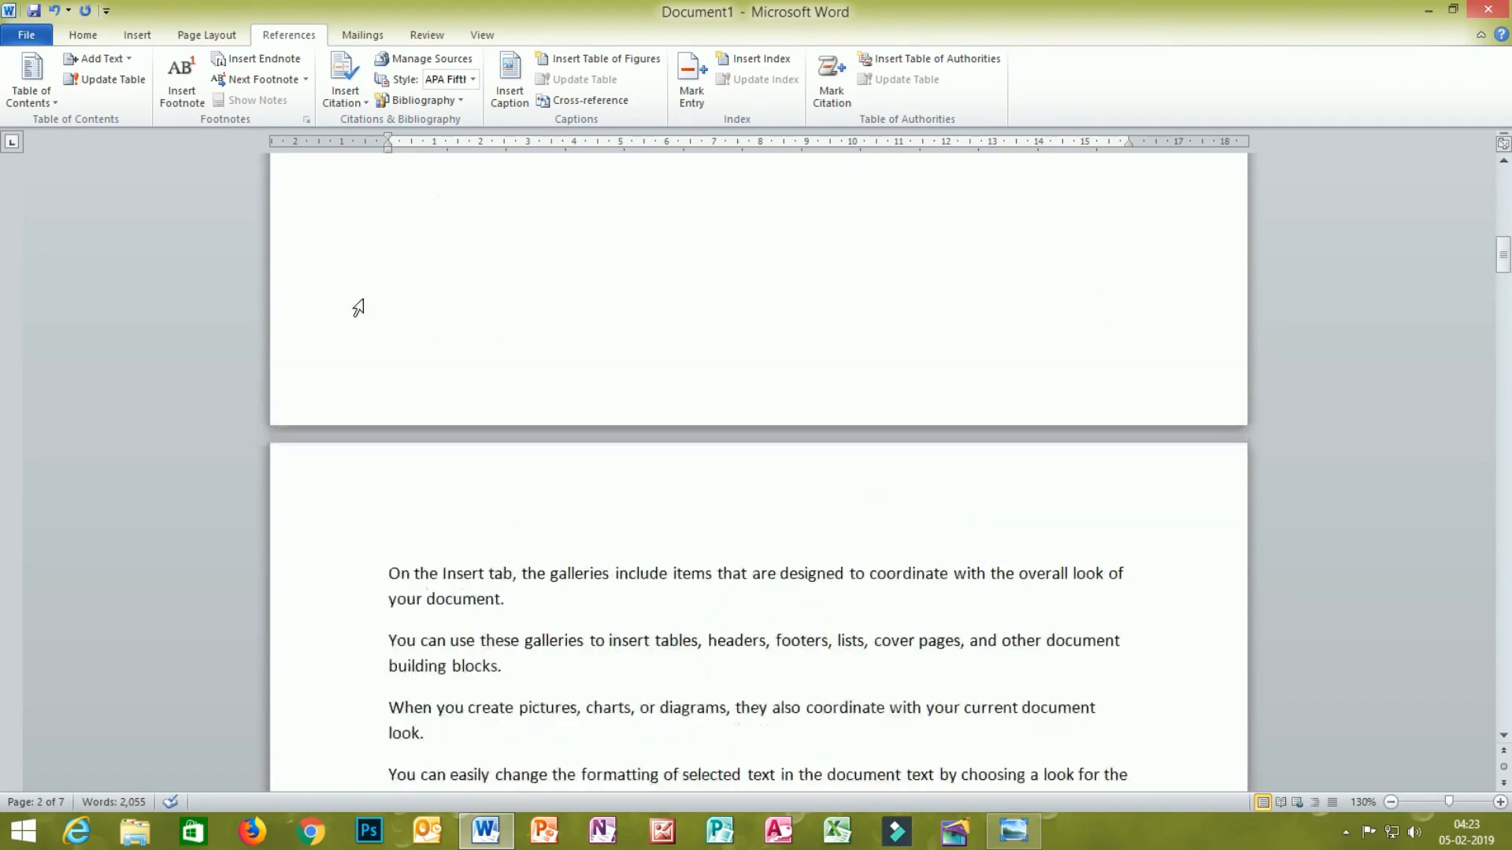
{"action": "scroll", "coordinate": [359, 303], "scroll_direction": "down", "scroll_amount": 8}
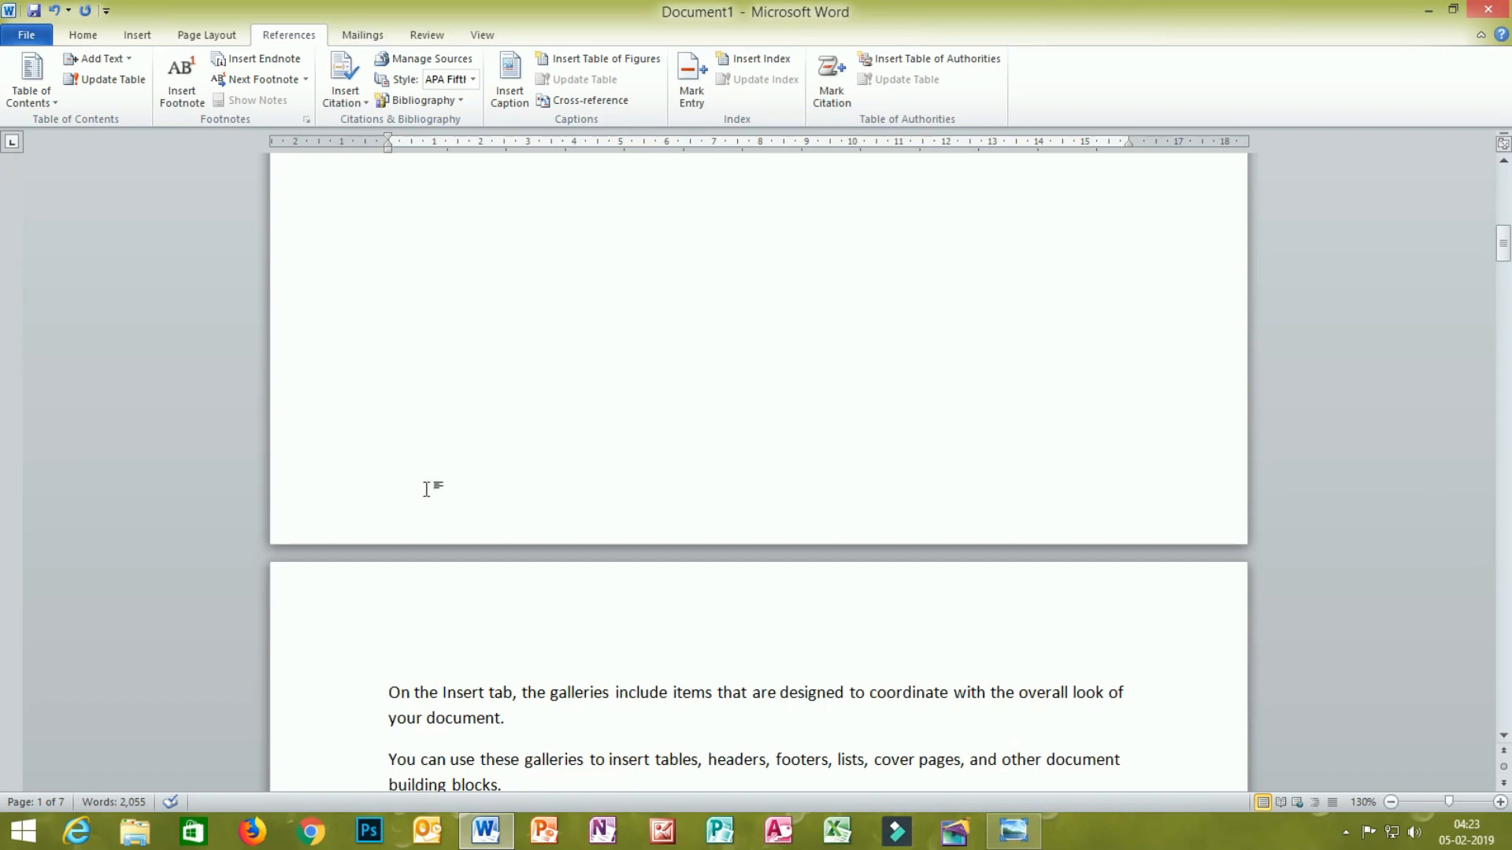
Add the line "Ms word" above the first paragraph of sample text on page 2
{"action": "left_click", "coordinate": [389, 693]}
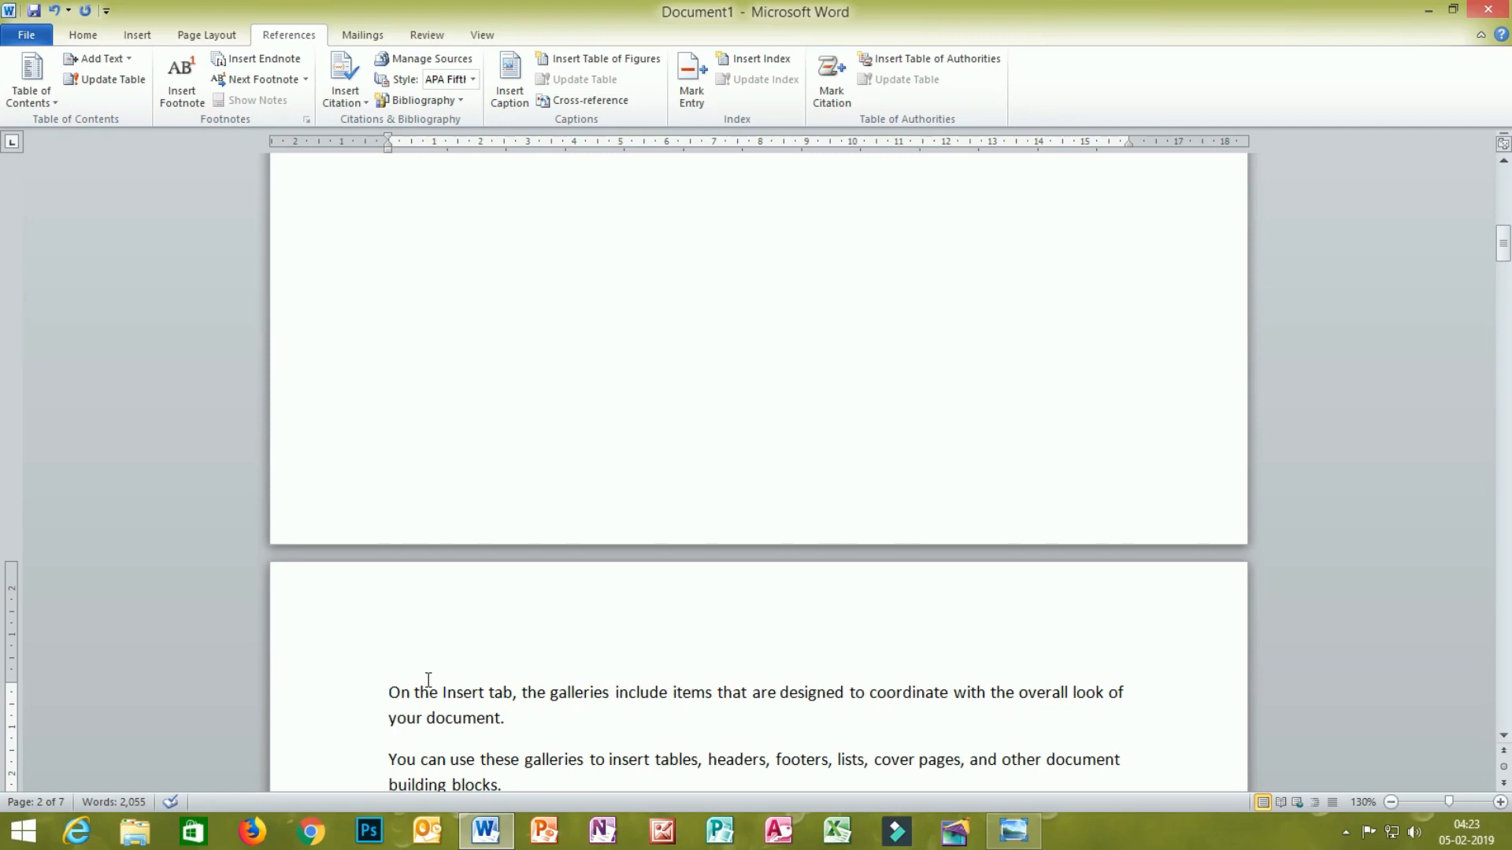
{"action": "scroll", "coordinate": [581, 412], "scroll_direction": "up", "scroll_amount": 15}
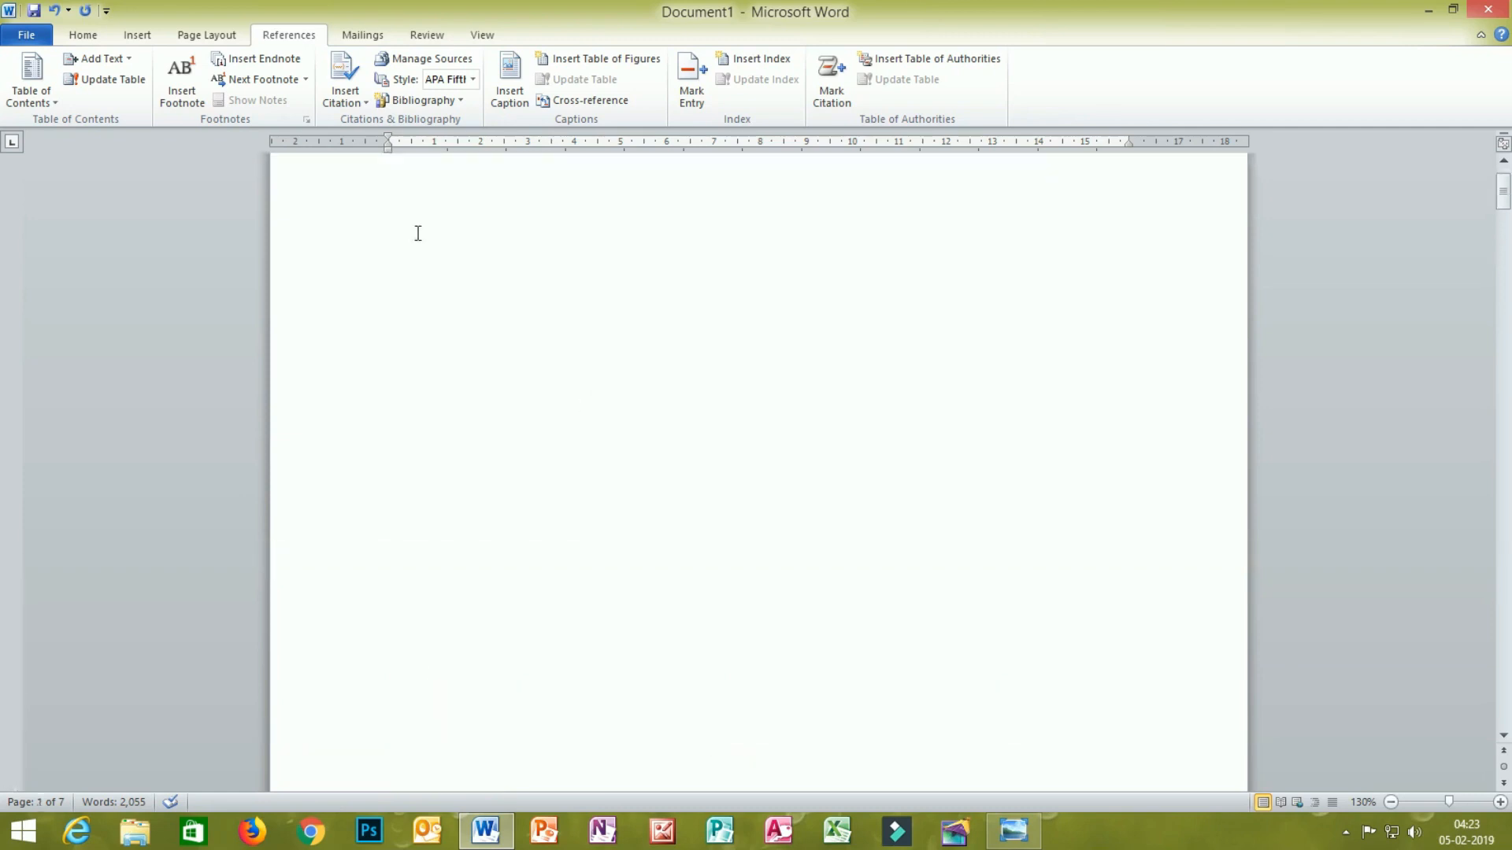
{"action": "scroll", "coordinate": [418, 233], "scroll_direction": "down", "scroll_amount": 2}
{"action": "scroll", "coordinate": [420, 297], "scroll_direction": "down", "scroll_amount": 10}
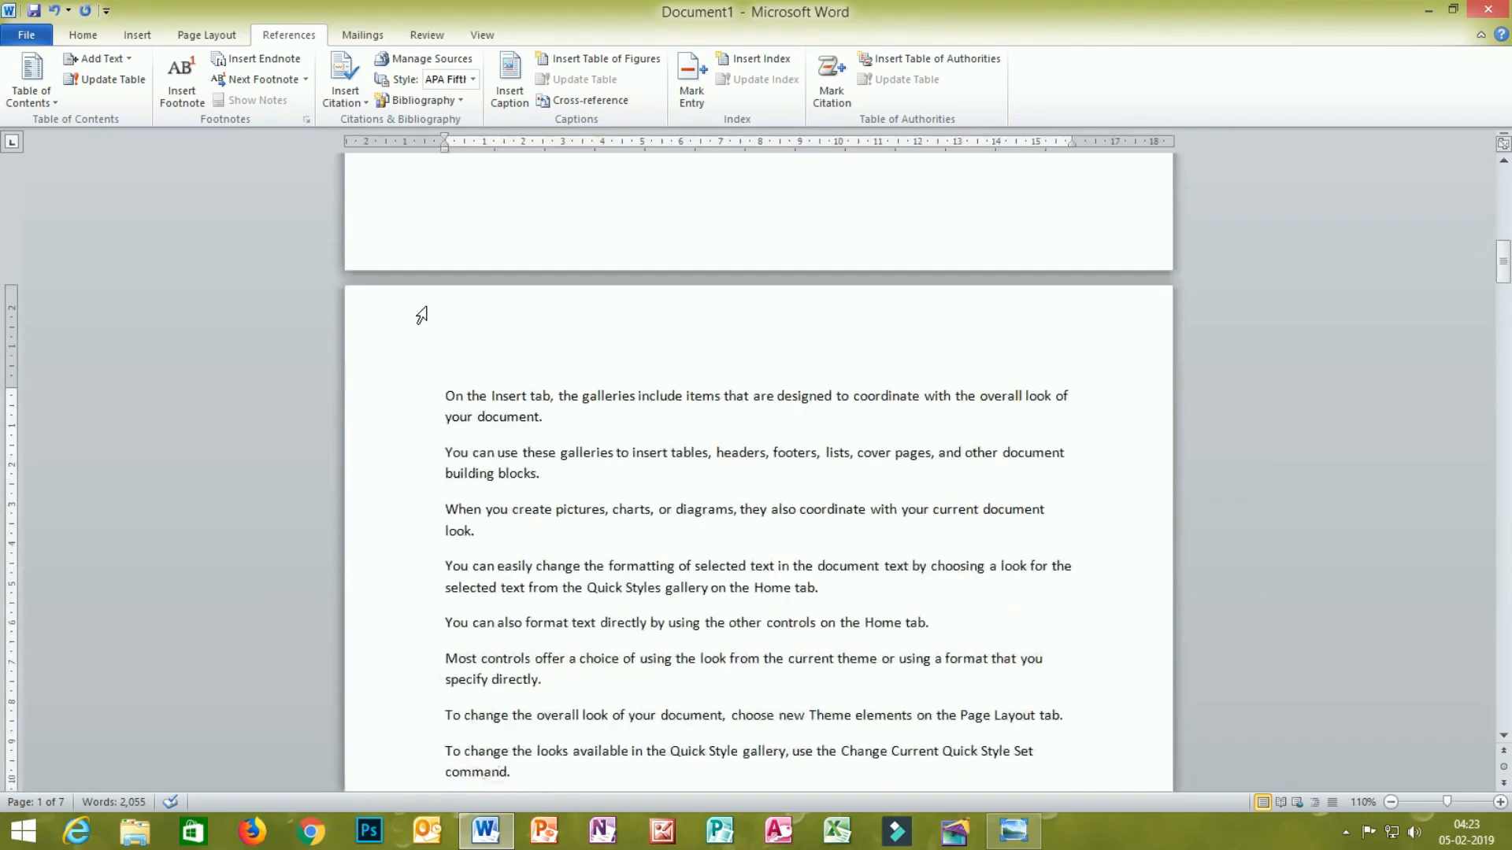
{"action": "scroll", "coordinate": [422, 315], "scroll_direction": "up", "scroll_amount": 5}
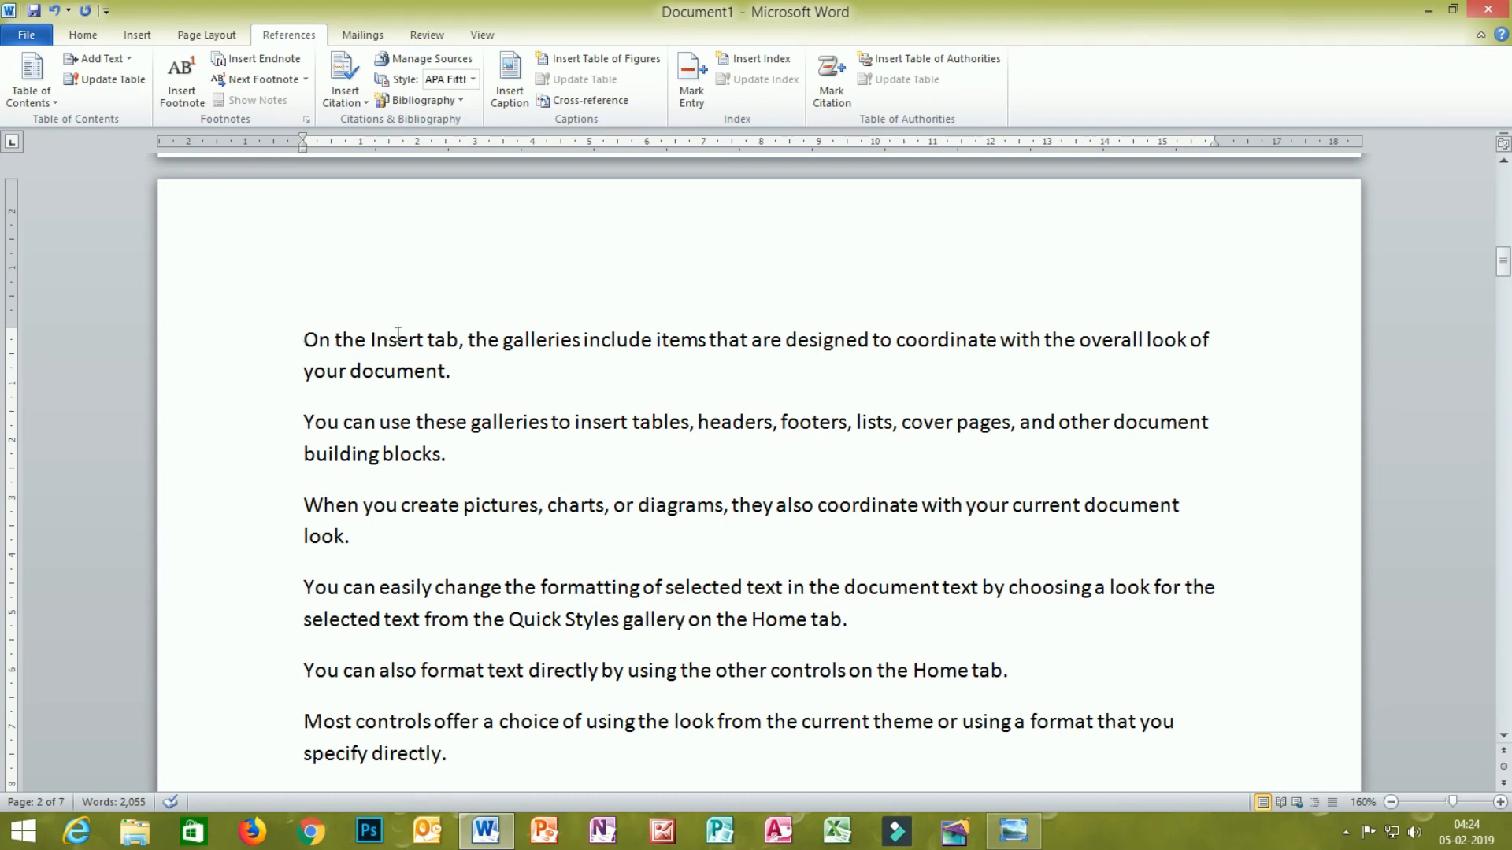
{"action": "key", "text": "Return"}
{"action": "left_click", "coordinate": [324, 308]}
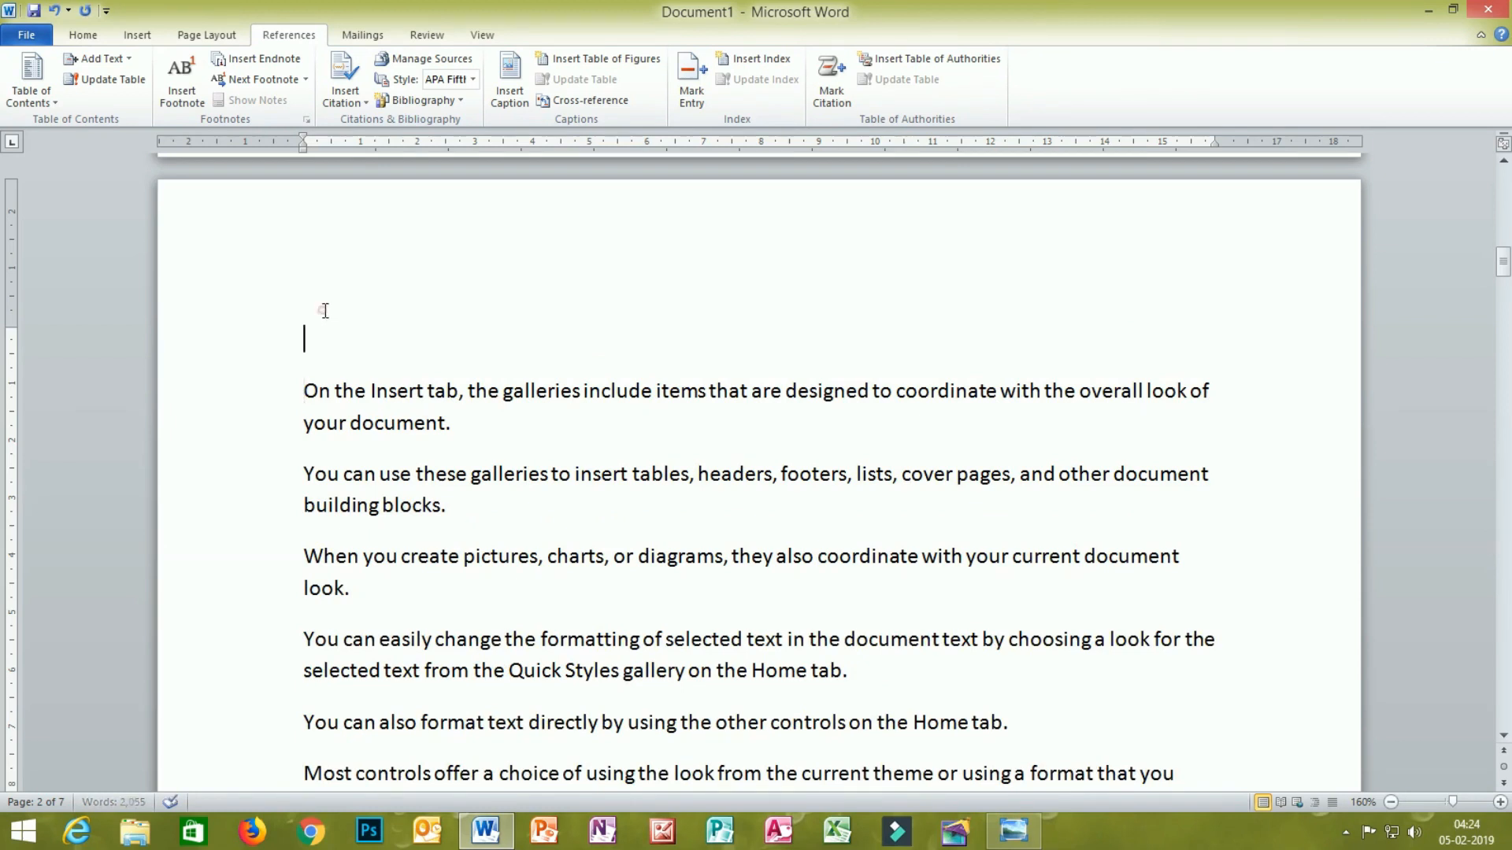
{"action": "type", "text": "Ms word"}
{"action": "triple_click", "coordinate": [387, 344]}
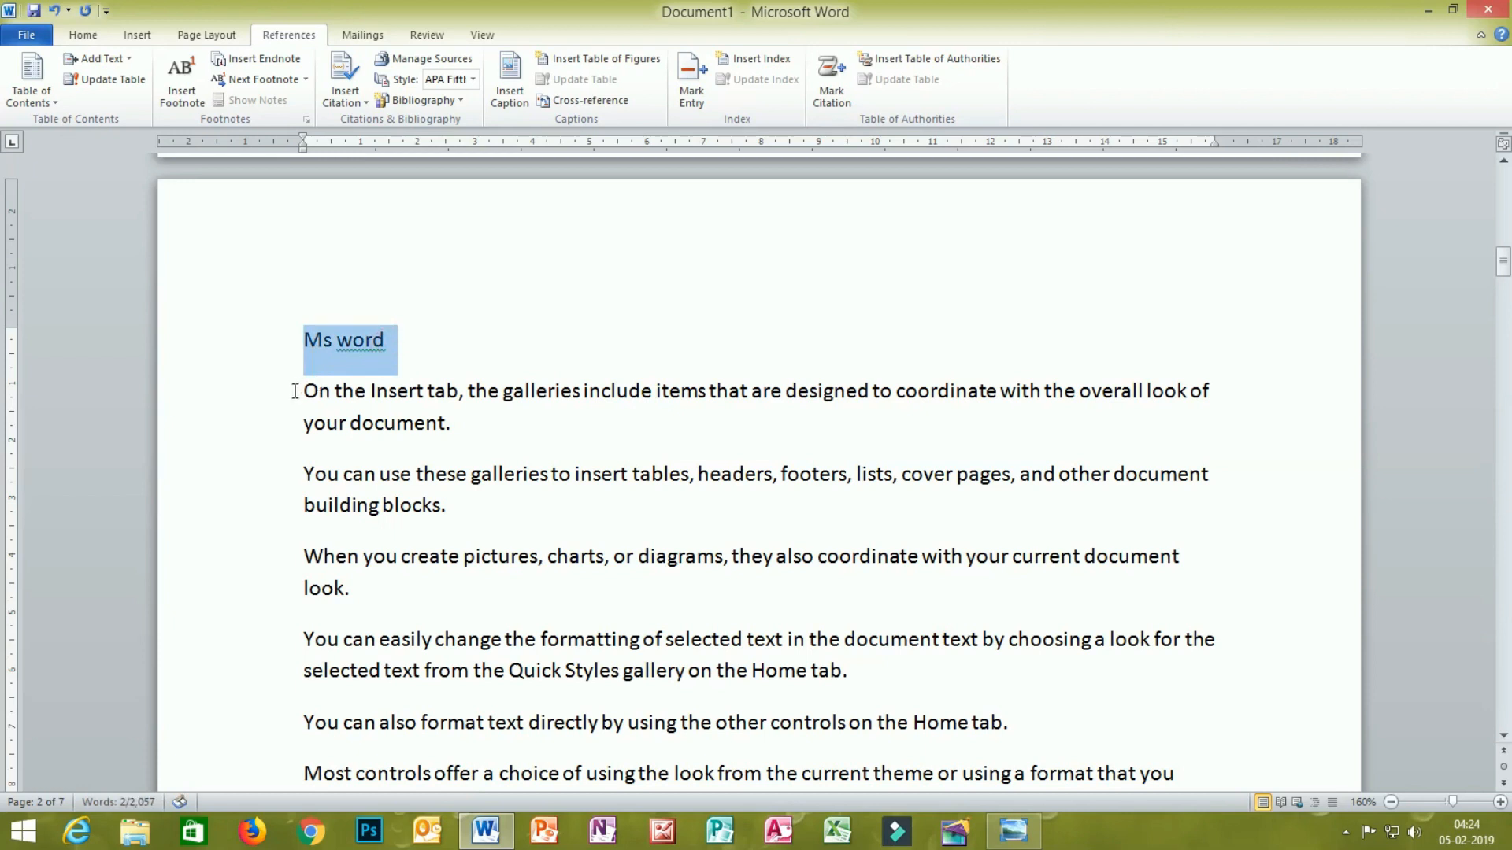
{"action": "left_click_drag", "start_coordinate": [304, 391], "coordinate": [459, 391]}
{"action": "left_click", "coordinate": [399, 340]}
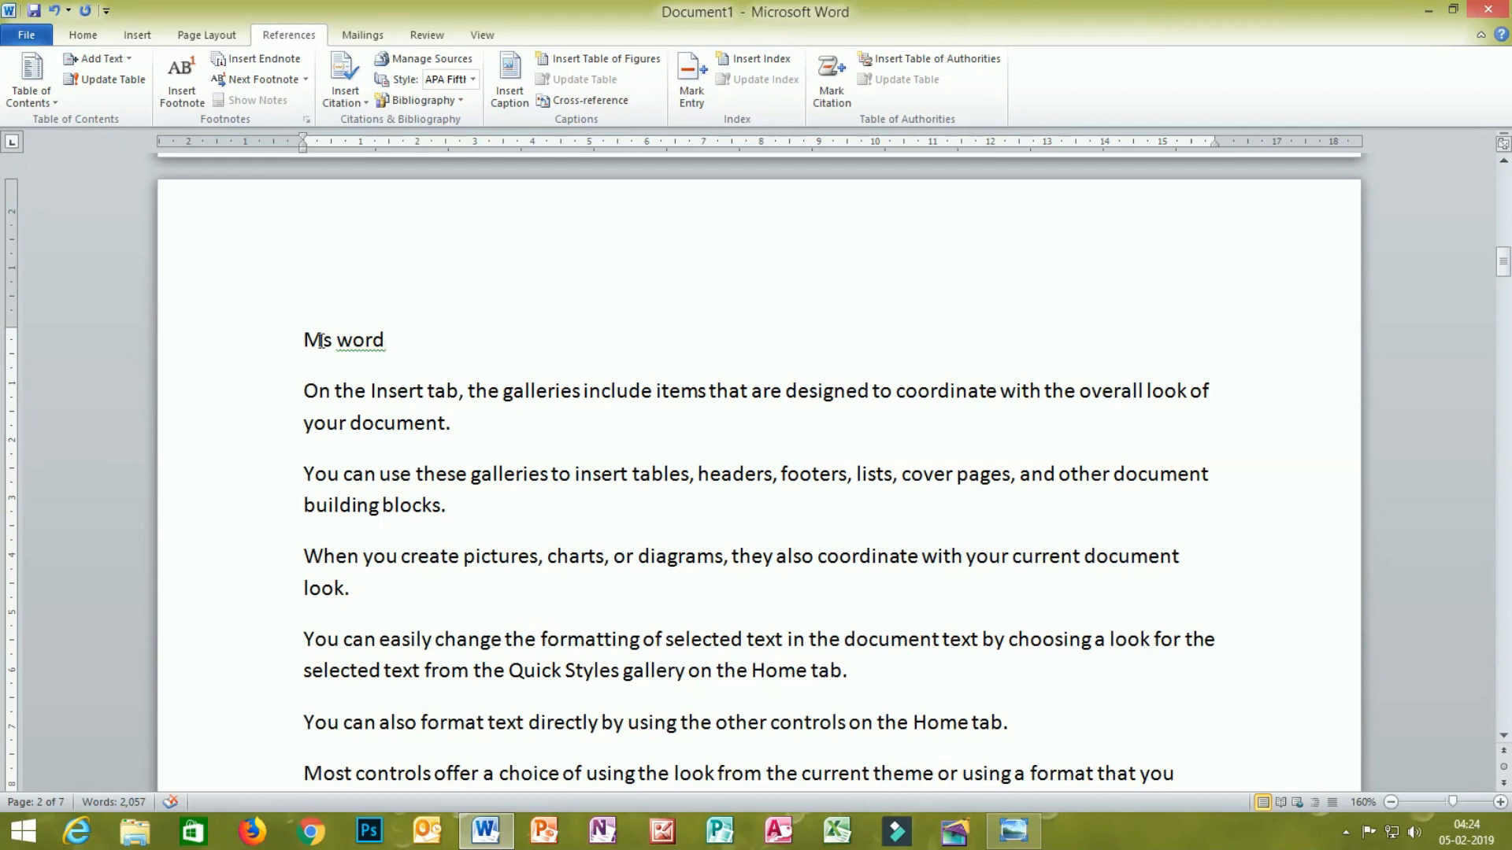
Apply the Heading 1 style to the "Ms word" line on page 2
{"action": "left_click", "coordinate": [82, 35]}
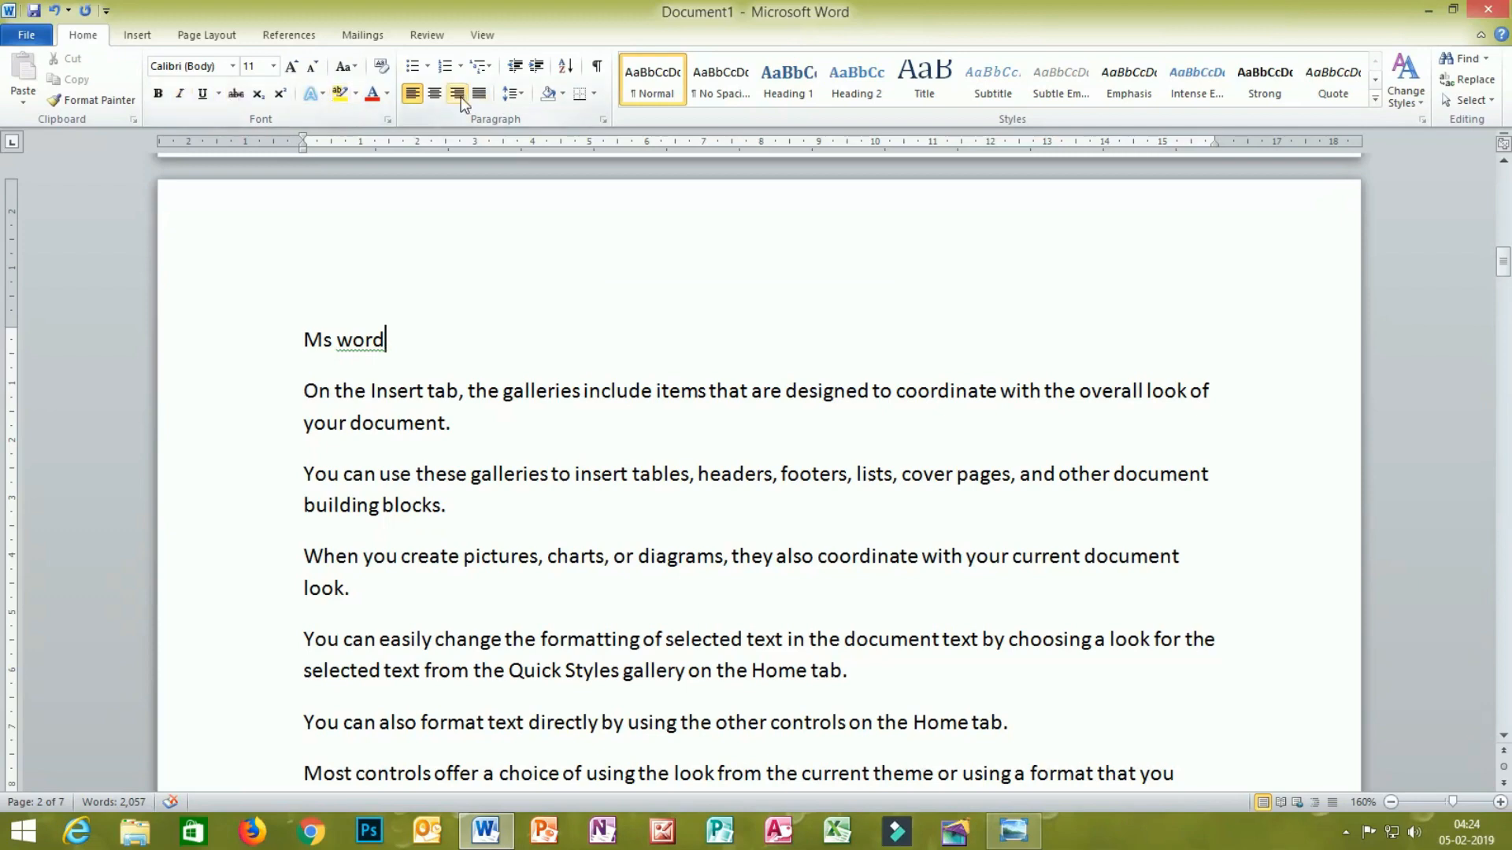
{"action": "left_click", "coordinate": [234, 72]}
{"action": "left_click", "coordinate": [233, 62]}
{"action": "left_click", "coordinate": [277, 339]}
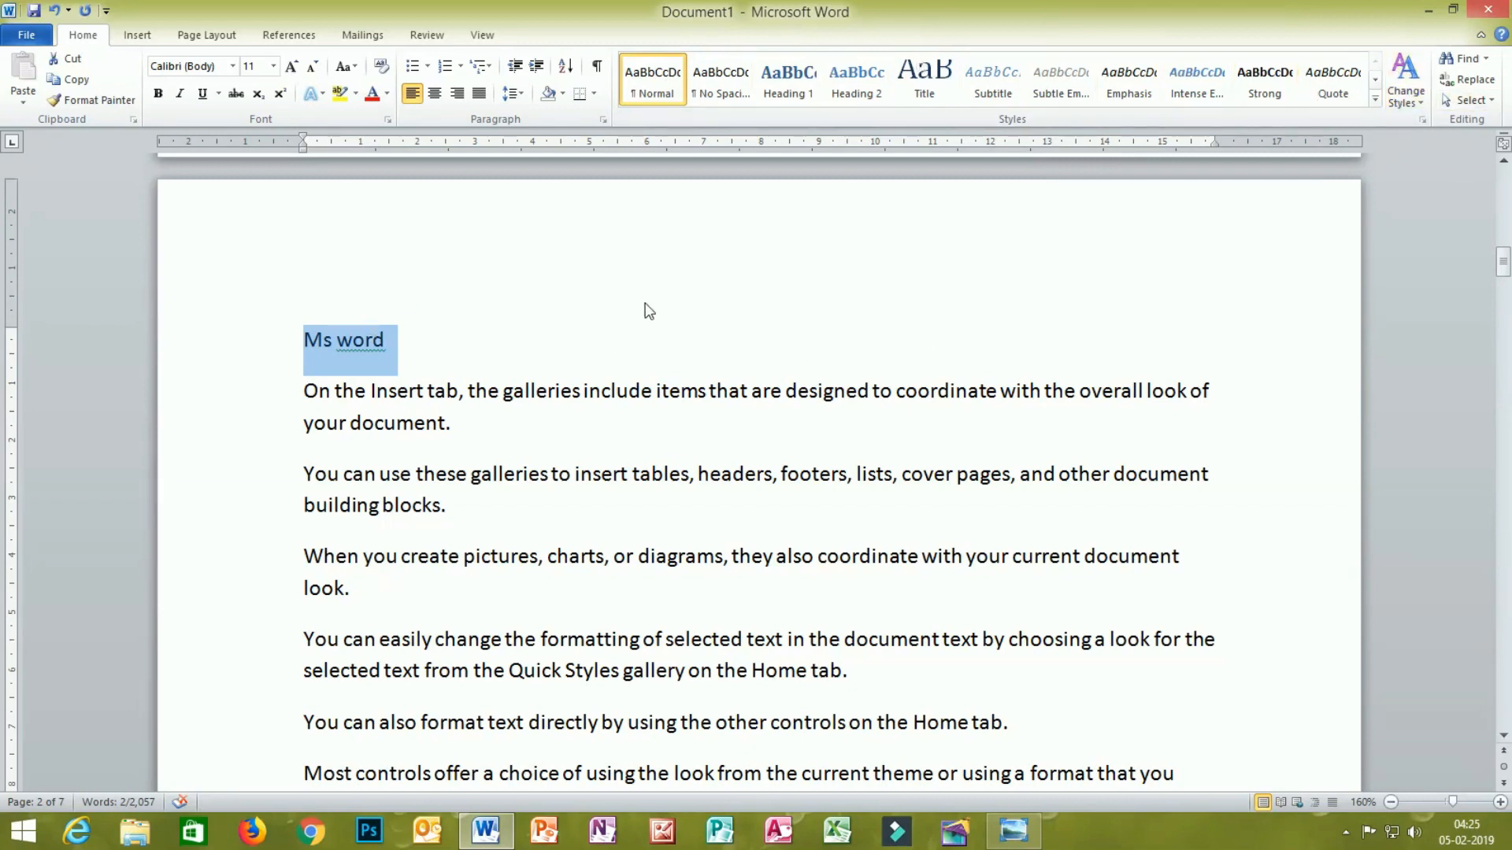
{"action": "left_click", "coordinate": [809, 95]}
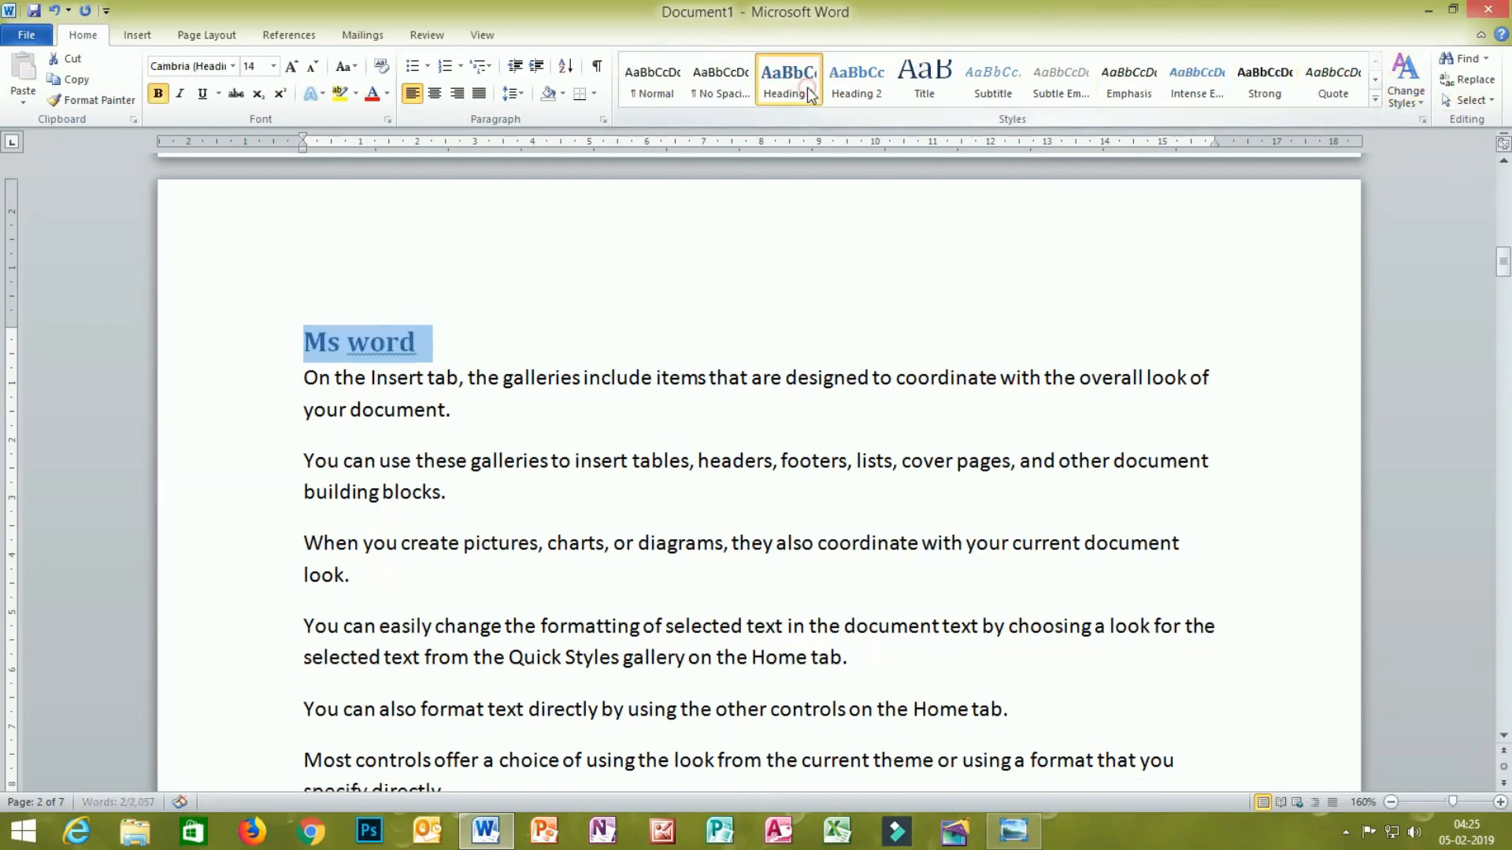
Add the line "Ms excel" above the sample text on page 3 and apply the Heading 1 style to it
{"action": "left_click", "coordinate": [437, 329]}
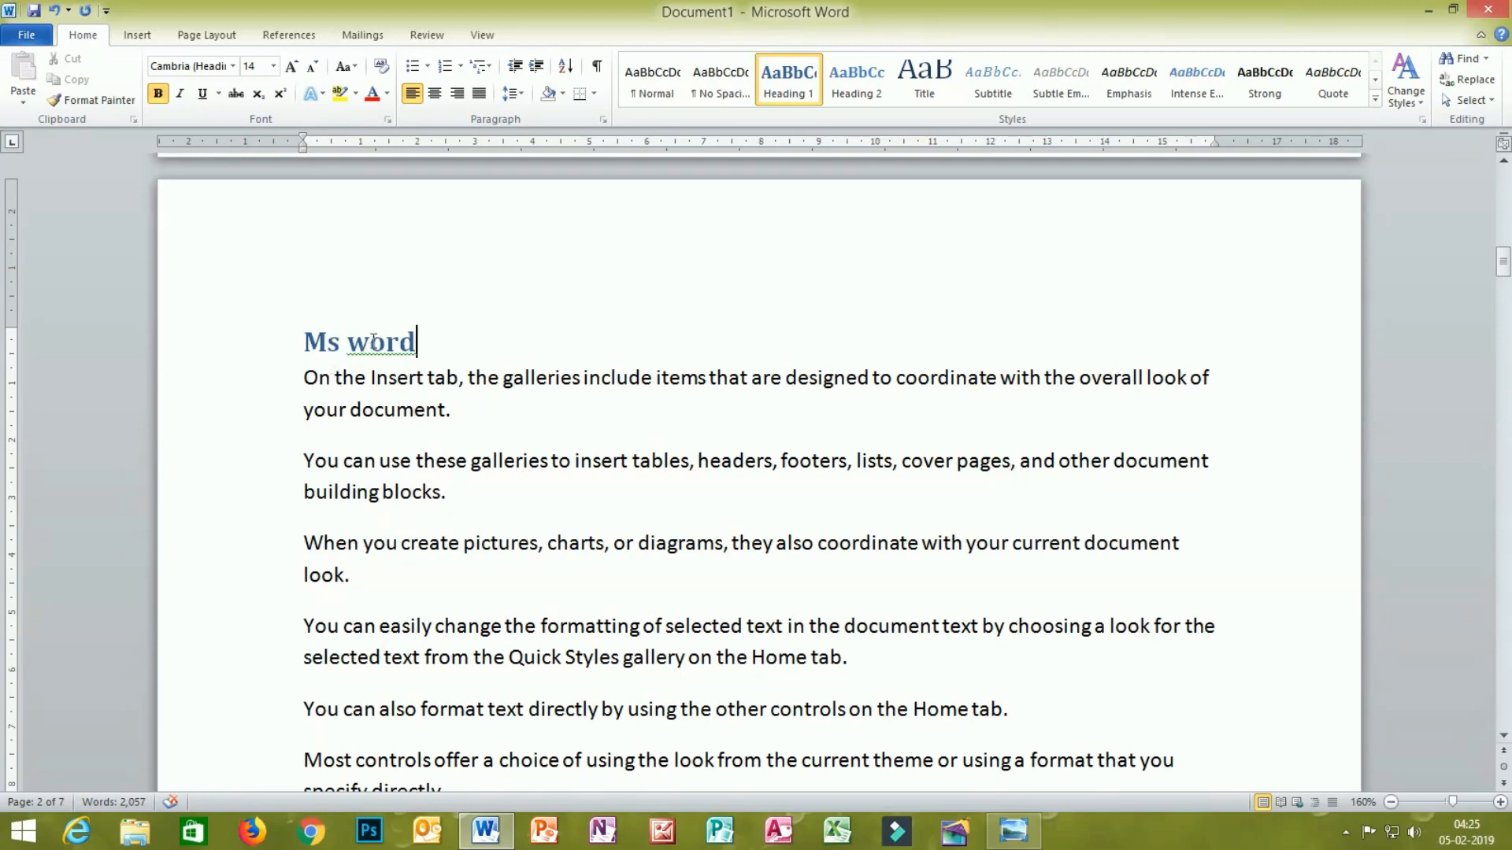
{"action": "scroll", "coordinate": [374, 340], "scroll_direction": "down", "scroll_amount": 15}
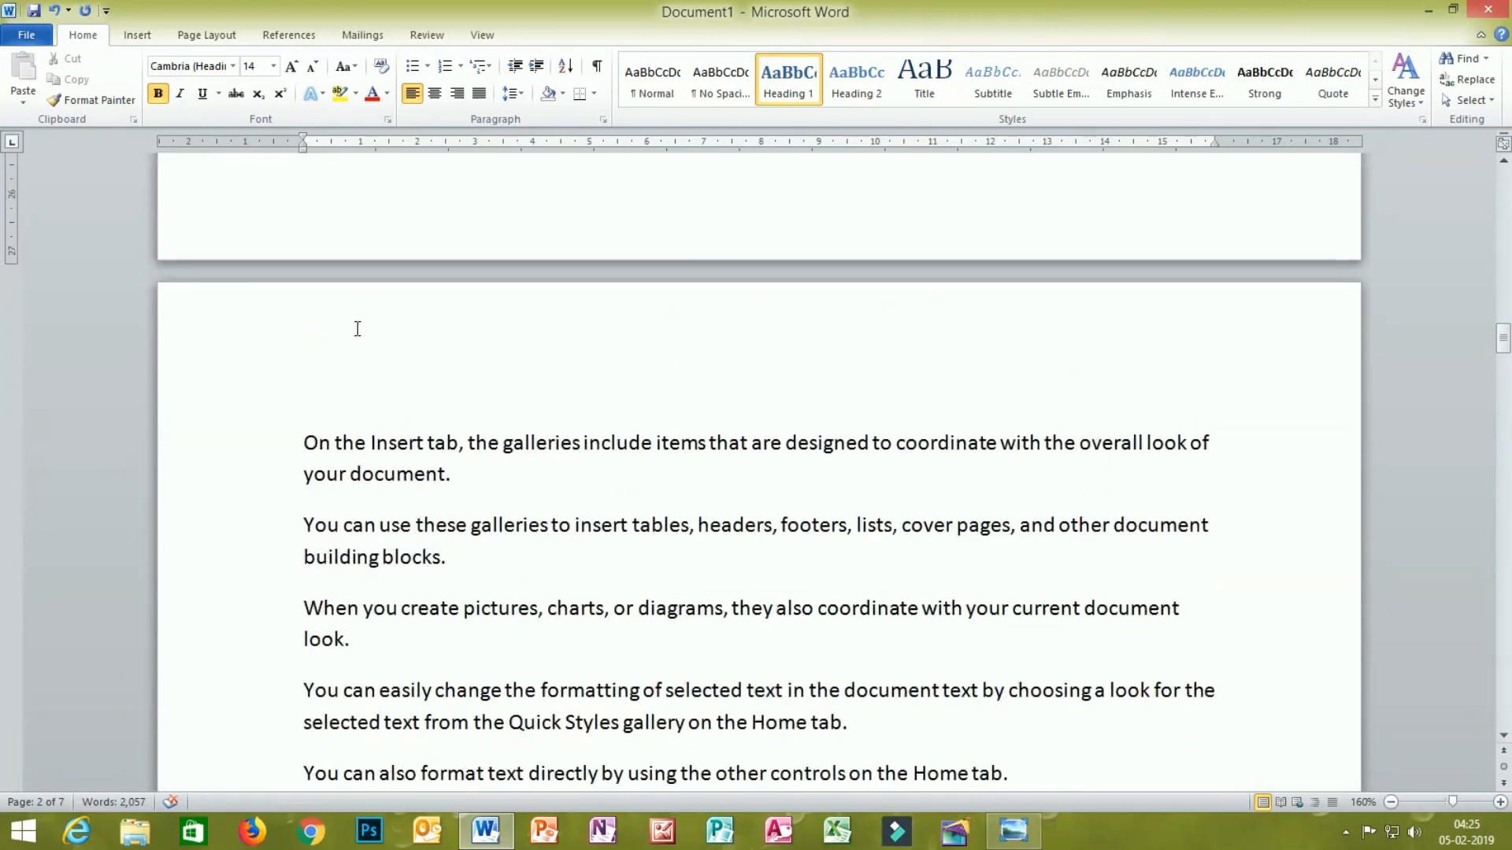
{"action": "left_click", "coordinate": [299, 429]}
{"action": "key", "text": "Return"}
{"action": "key", "text": "Return"}
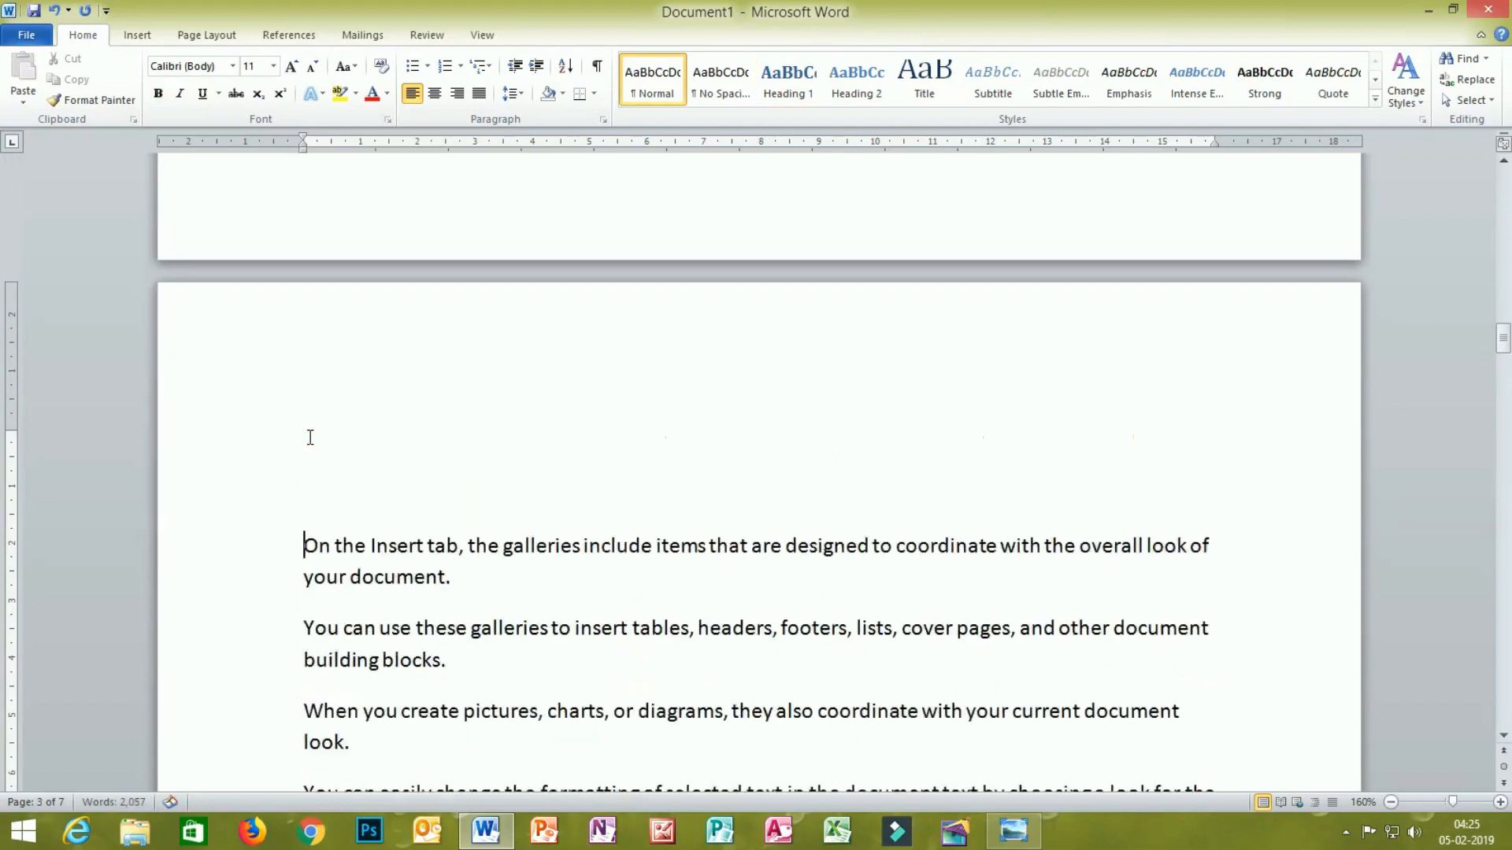
{"action": "left_click", "coordinate": [304, 370]}
{"action": "type", "text": "Ms ecel"}
{"action": "key", "text": "BackSpace"}
{"action": "key", "text": "BackSpace"}
{"action": "key", "text": "BackSpace"}
{"action": "type", "text": "xcel"}
{"action": "left_click_drag", "start_coordinate": [389, 443], "coordinate": [304, 438]}
{"action": "left_click", "coordinate": [779, 77]}
Add the line "Ms powerpoint" above the sample text on page 4 and apply the Heading 1 style to it
{"action": "scroll", "coordinate": [699, 298], "scroll_direction": "down", "scroll_amount": 6}
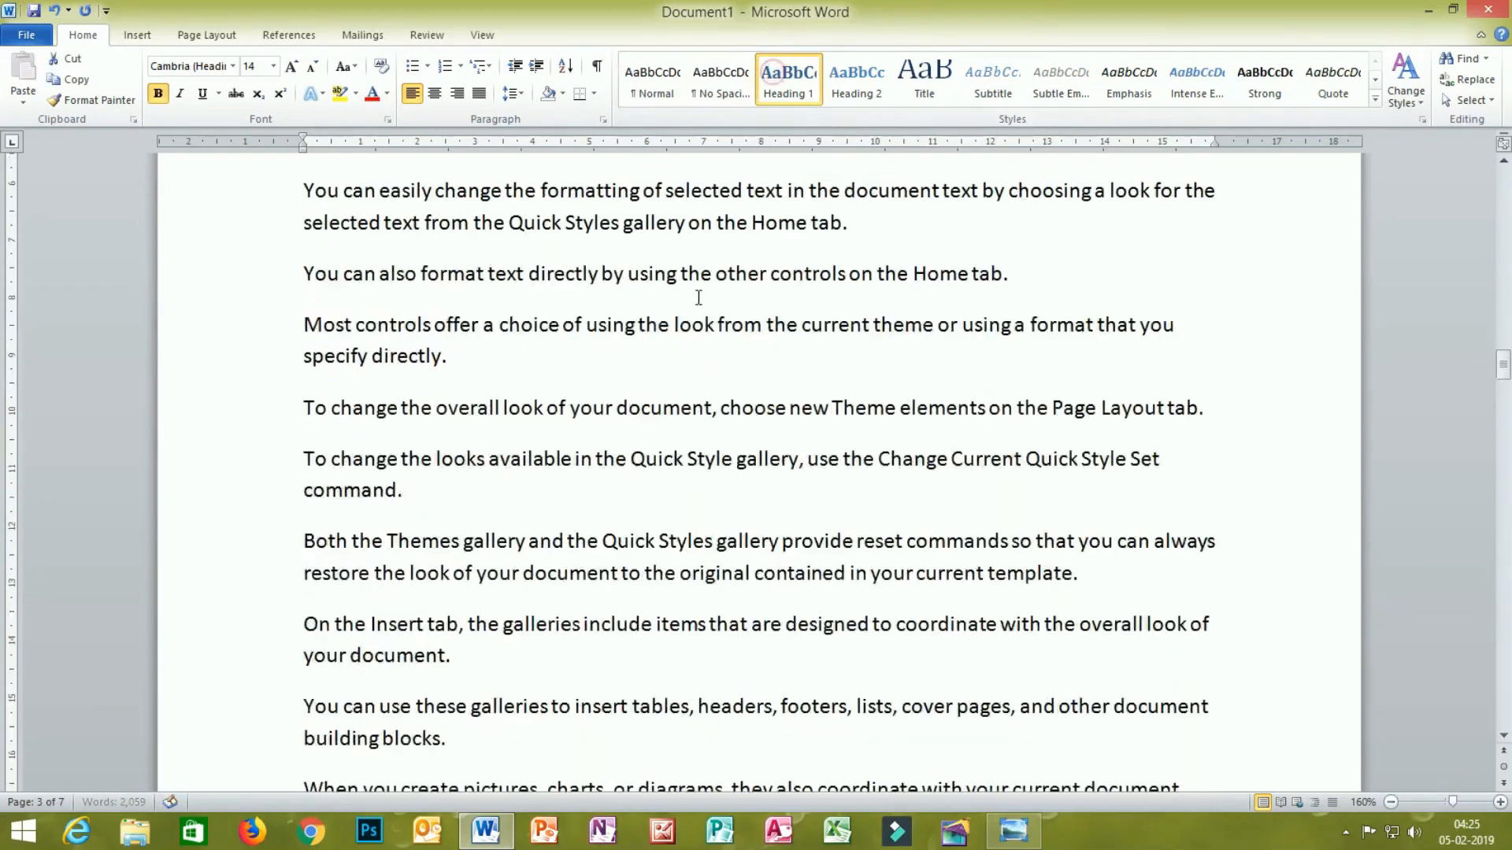
{"action": "scroll", "coordinate": [698, 297], "scroll_direction": "down", "scroll_amount": 5}
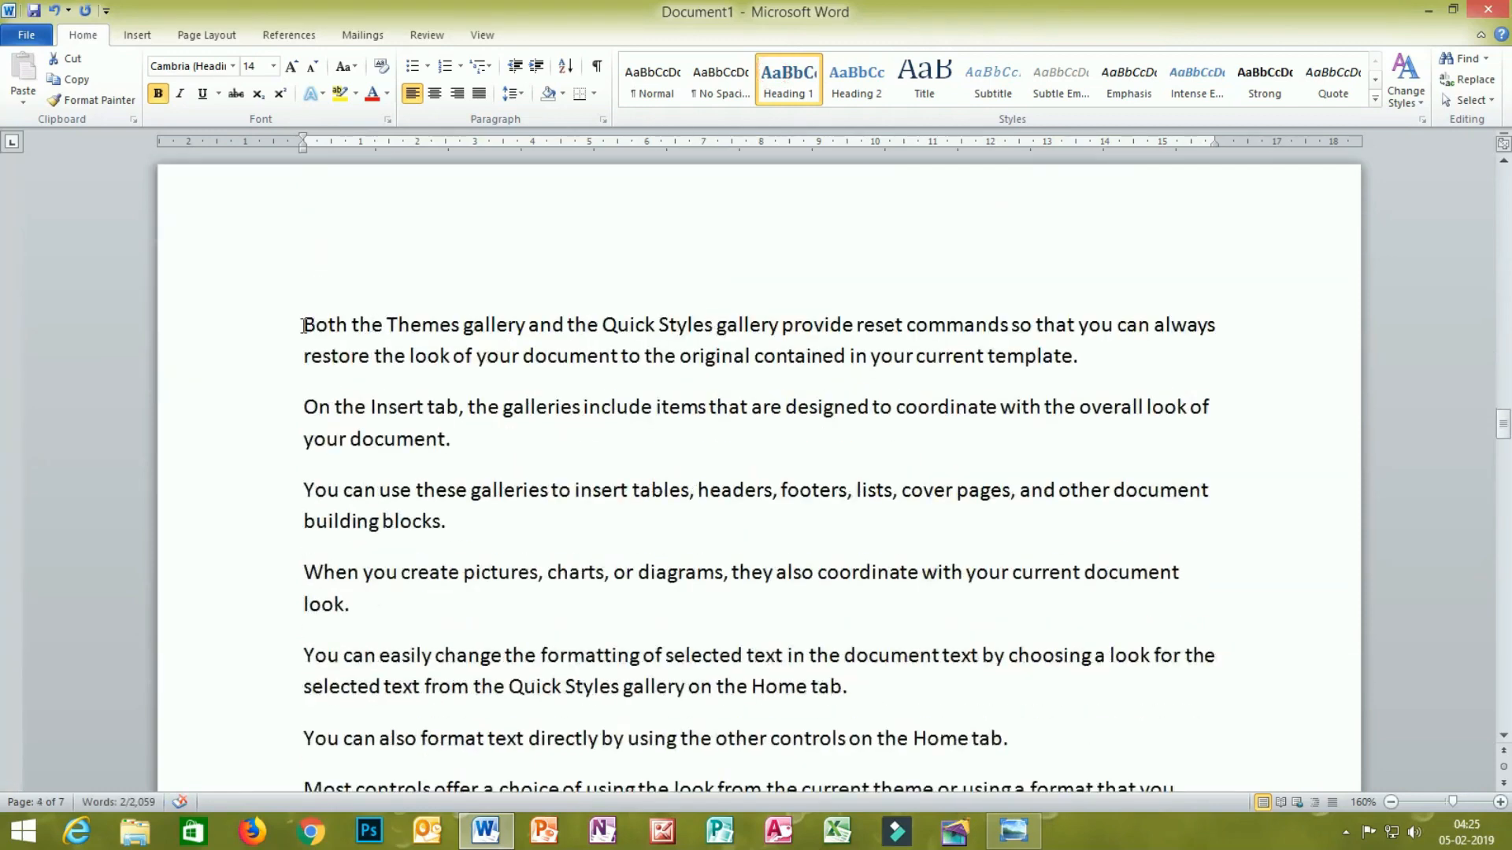
{"action": "left_click", "coordinate": [302, 325]}
{"action": "key", "text": "Return"}
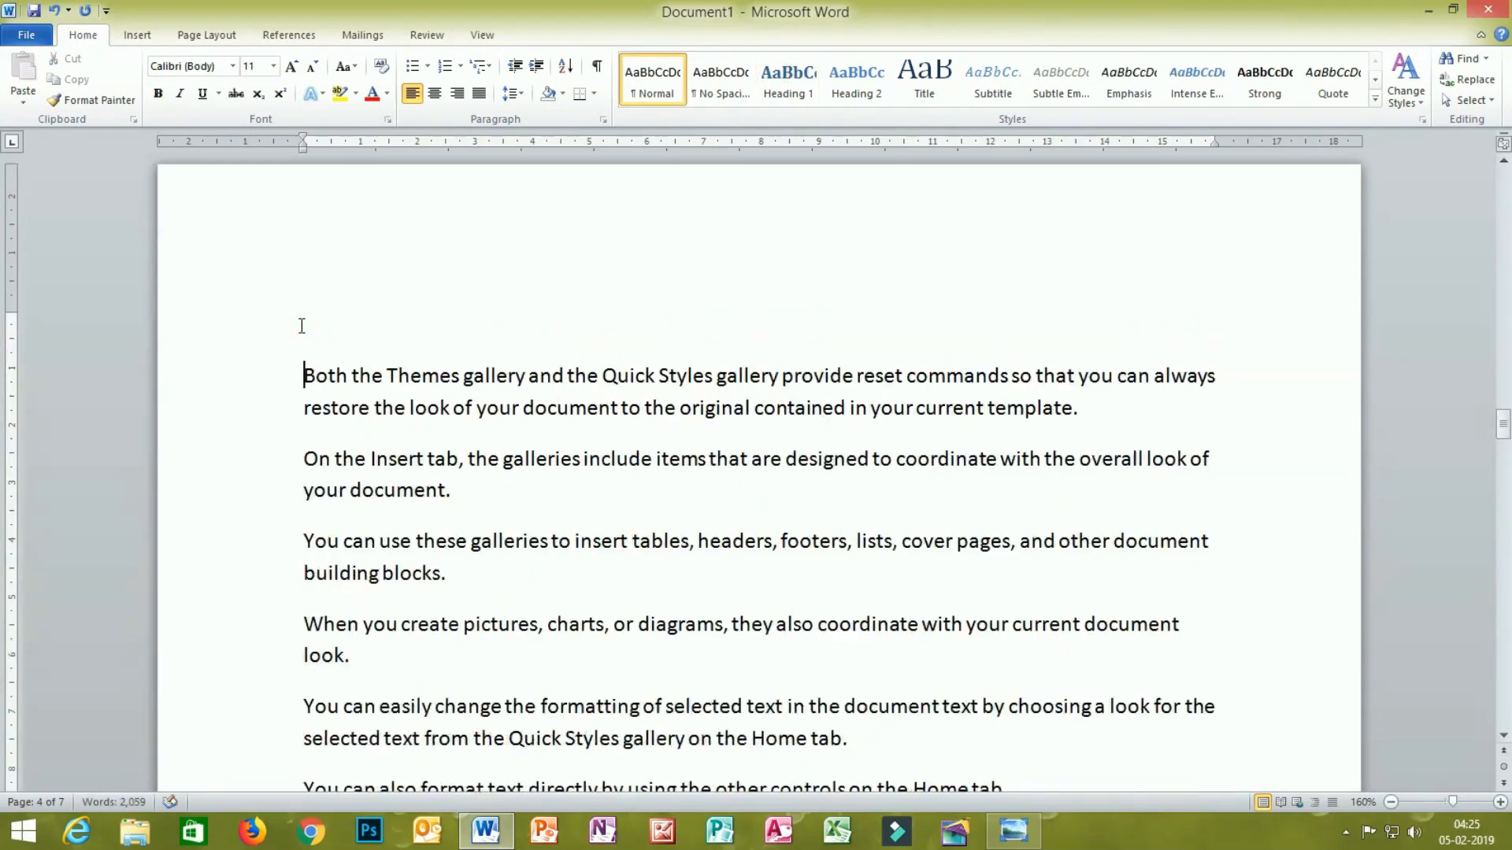
{"action": "scroll", "coordinate": [299, 331], "scroll_direction": "up", "scroll_amount": 2}
{"action": "left_click", "coordinate": [304, 466]}
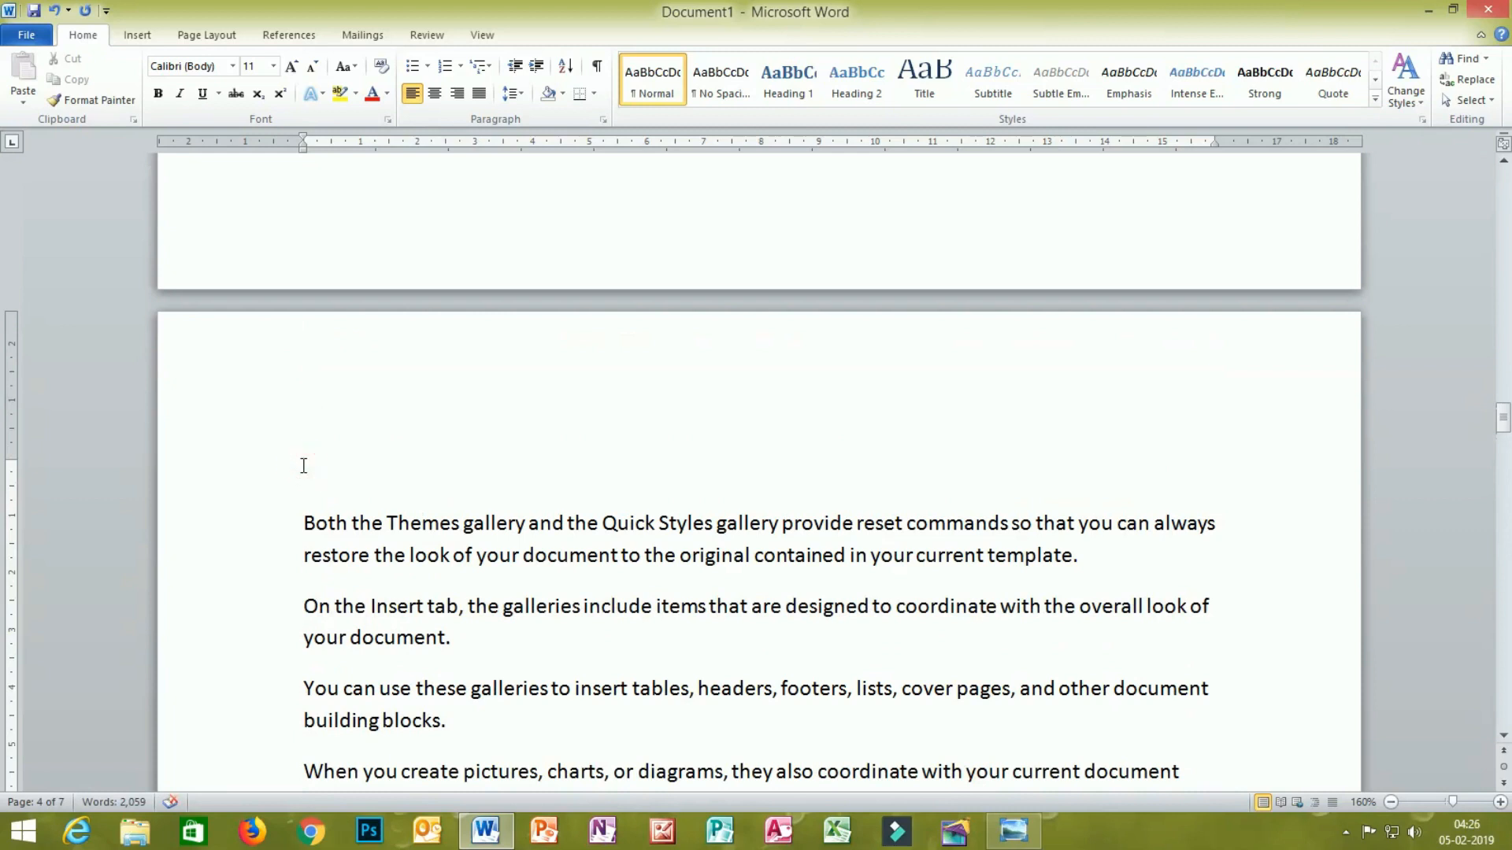
{"action": "type", "text": "ms powerpo"}
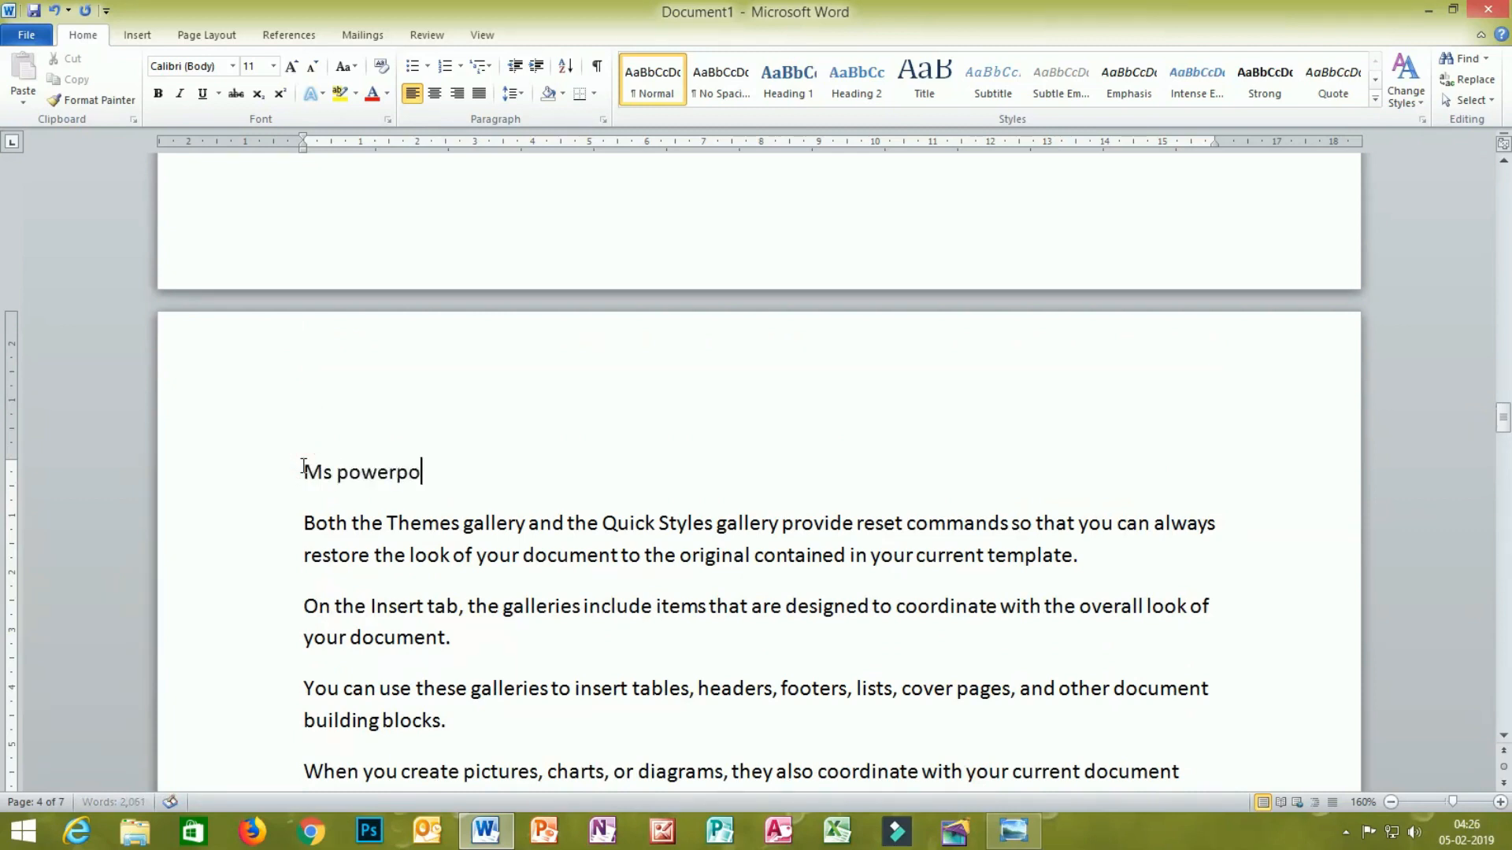
{"action": "type", "text": "int"}
{"action": "triple_click", "coordinate": [307, 470]}
{"action": "left_click", "coordinate": [788, 75]}
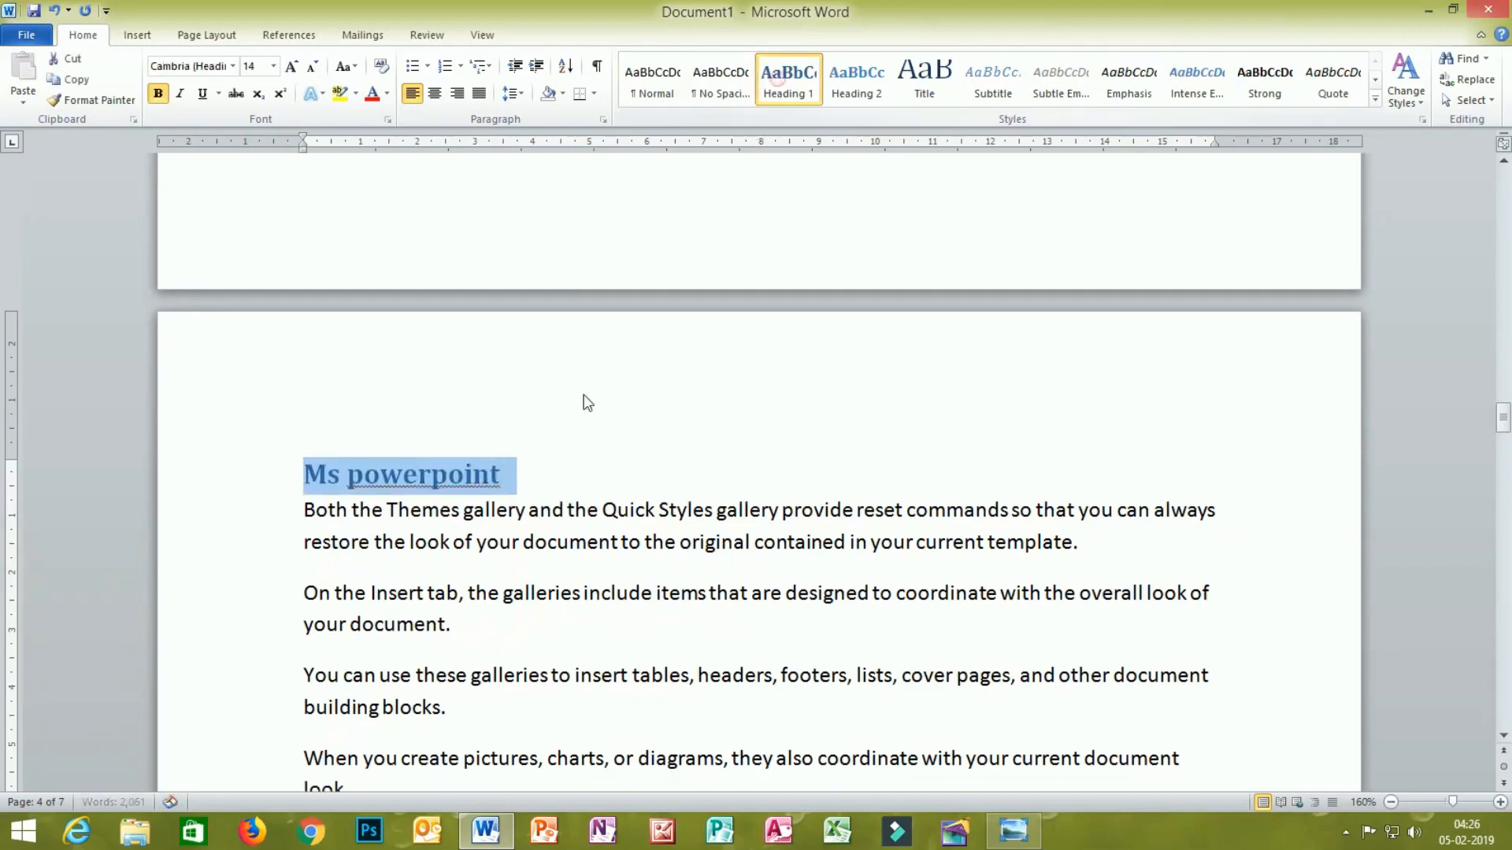
Add the line "Ms access" above the sample text on page 5 and apply the Heading 1 style to it
{"action": "scroll", "coordinate": [582, 394], "scroll_direction": "down", "scroll_amount": 5}
{"action": "scroll", "coordinate": [583, 389], "scroll_direction": "down", "scroll_amount": 5}
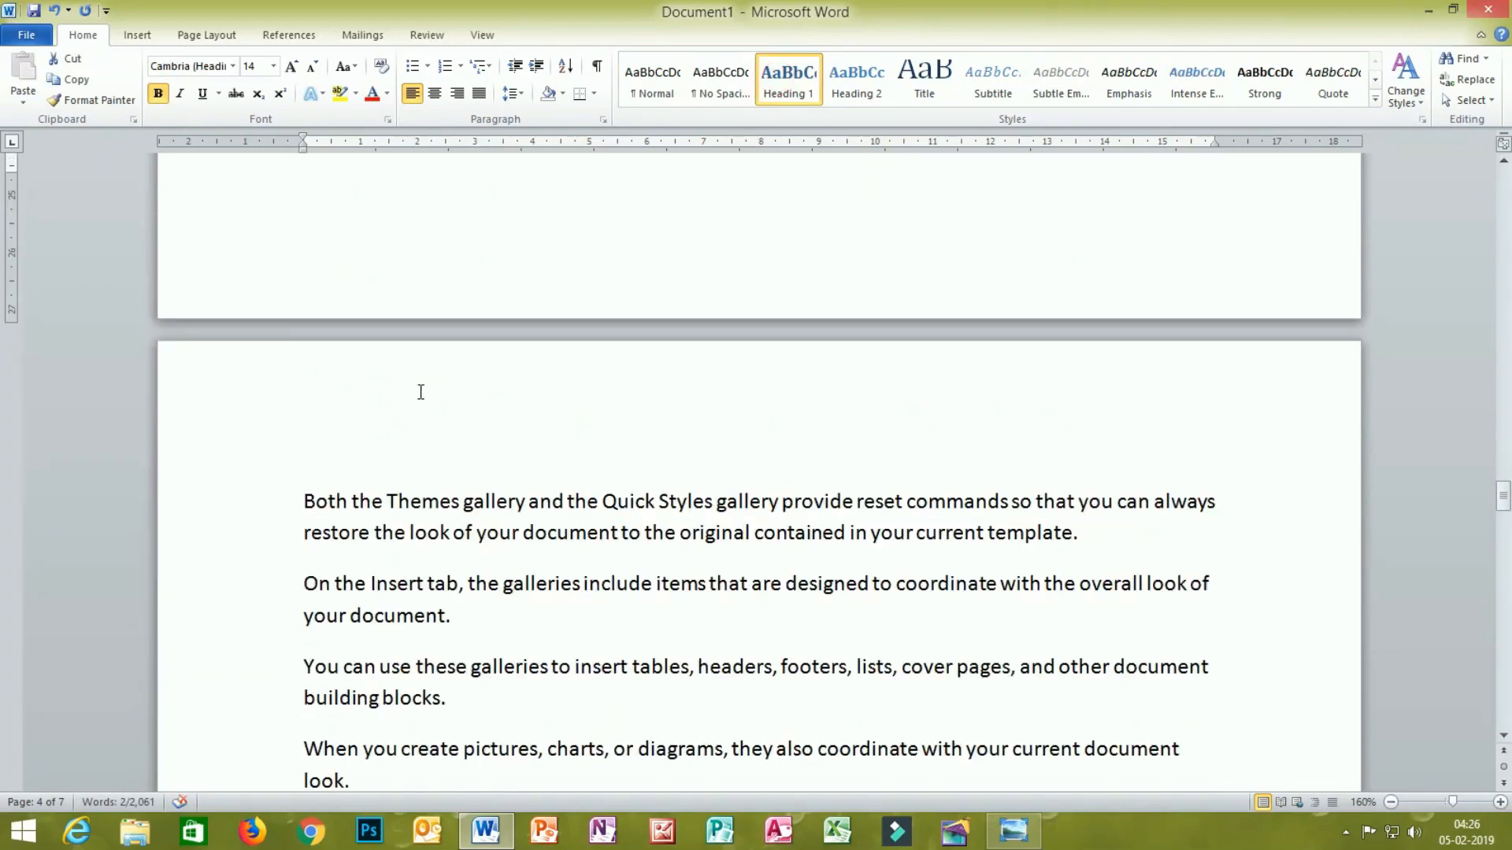
{"action": "left_click", "coordinate": [344, 465]}
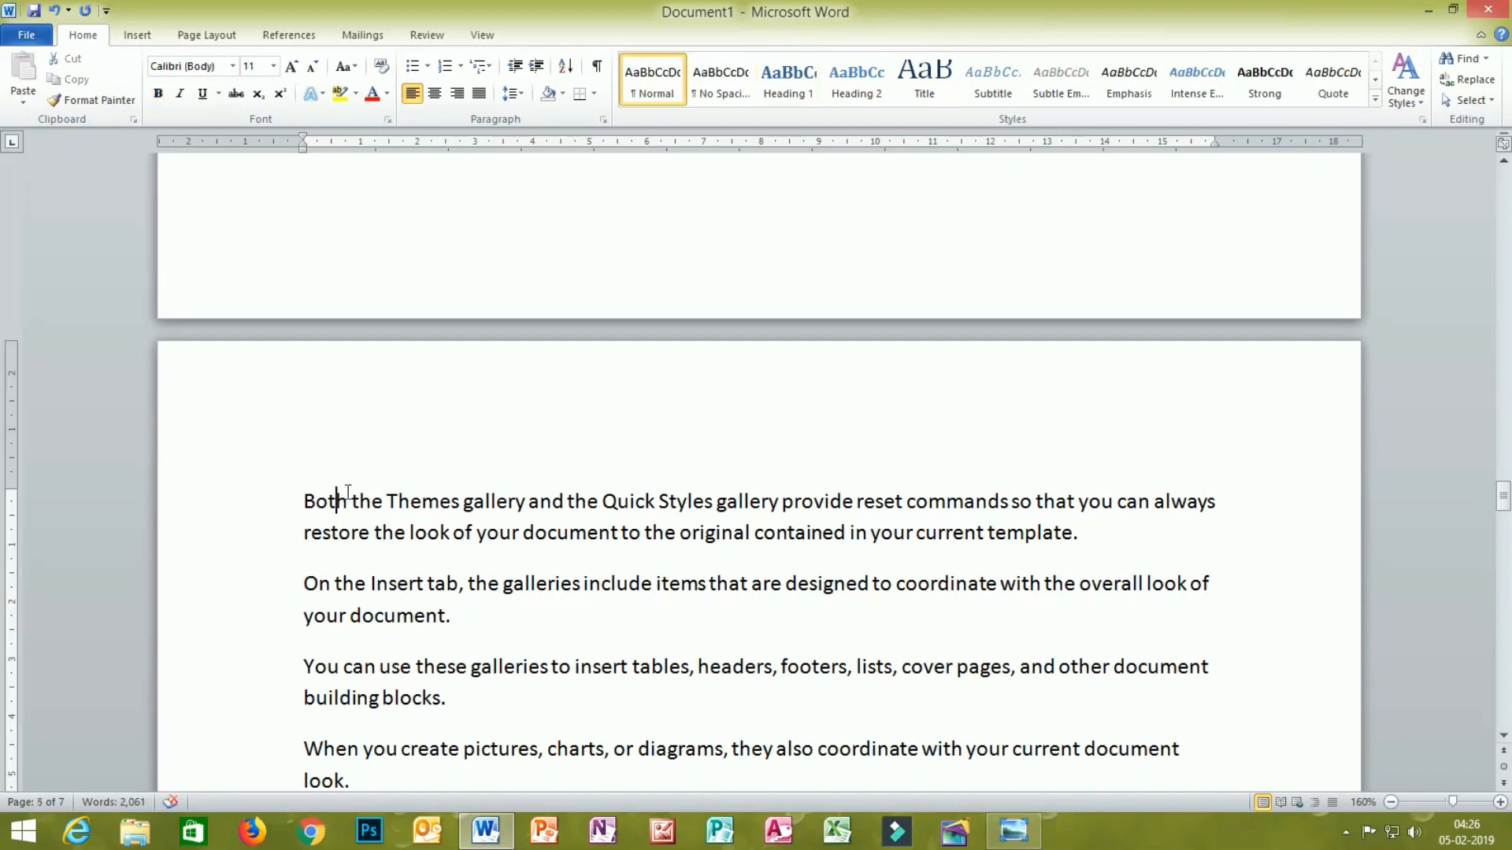
{"action": "key", "text": "Return"}
{"action": "key", "text": "Return"}
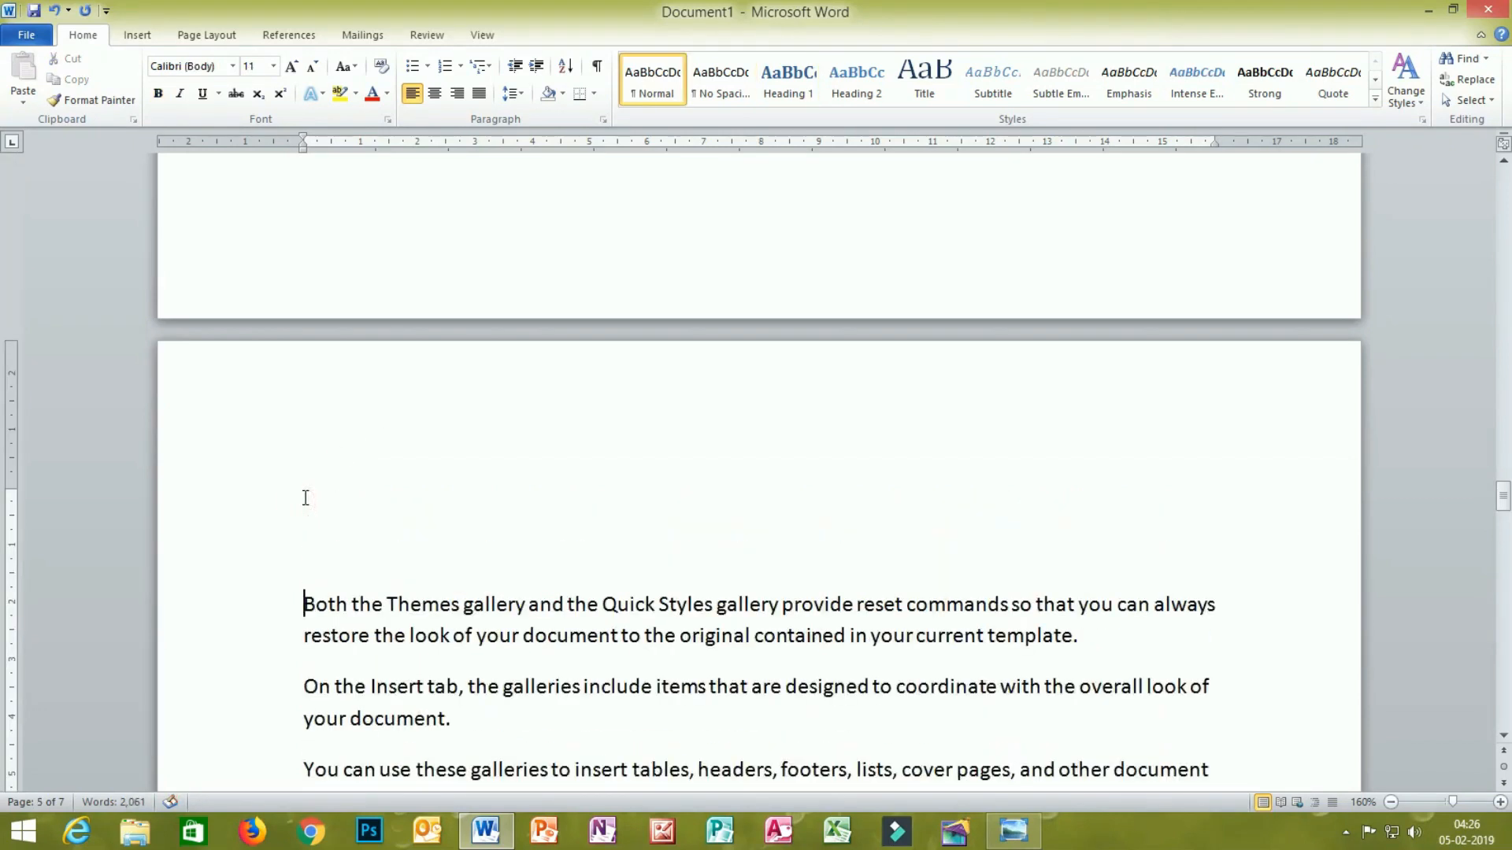
{"action": "left_click", "coordinate": [305, 498]}
{"action": "type", "text": "ms access"}
{"action": "left_click_drag", "start_coordinate": [406, 506], "coordinate": [267, 502]}
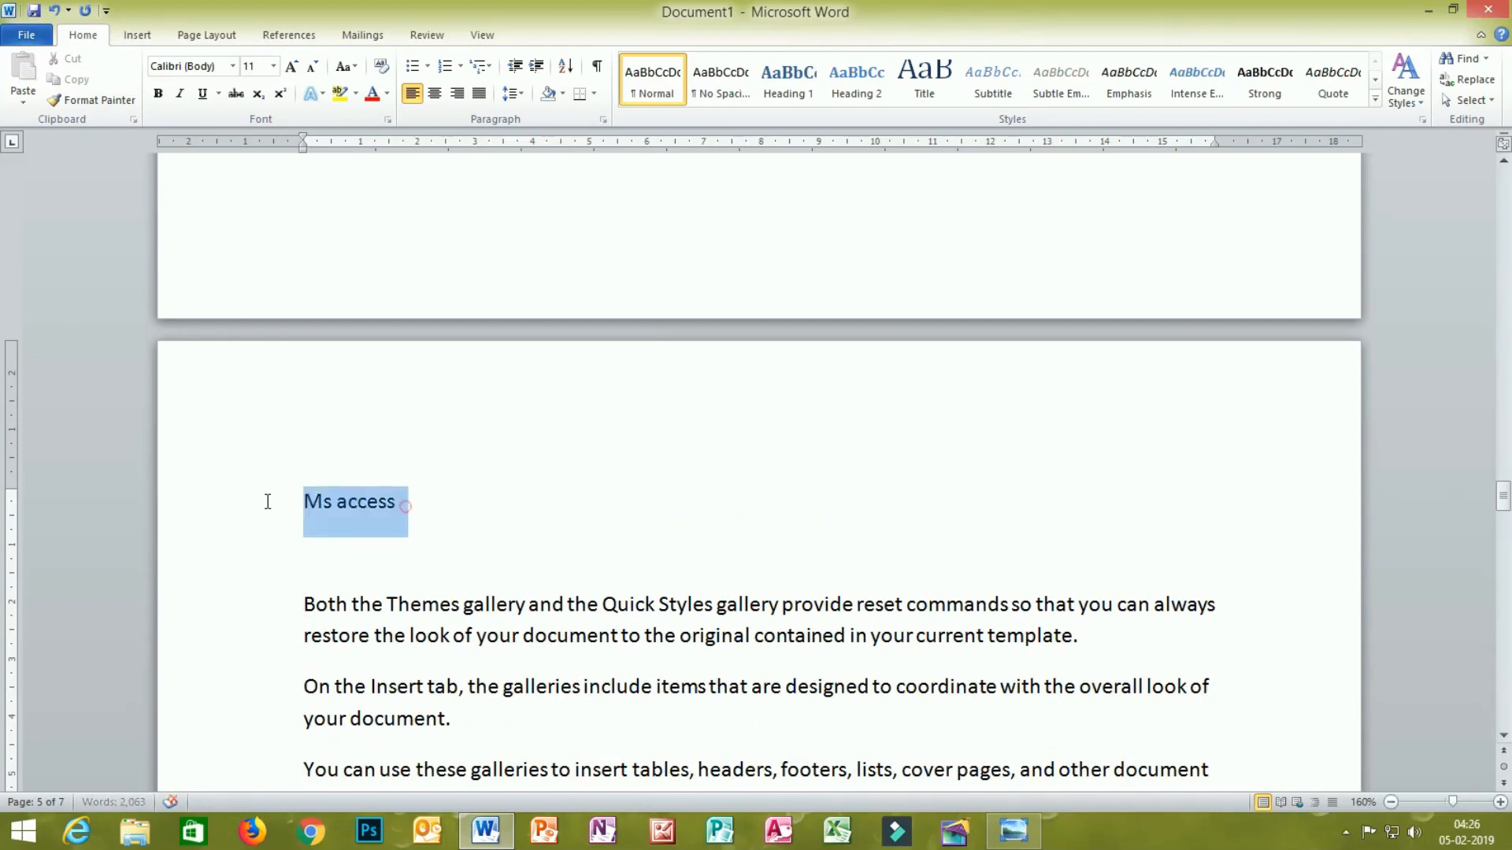
{"action": "left_click", "coordinate": [788, 76]}
Add the line "C language" above the sample text on page 6 and apply the Heading 1 style to it
{"action": "scroll", "coordinate": [502, 437], "scroll_direction": "down", "scroll_amount": 10}
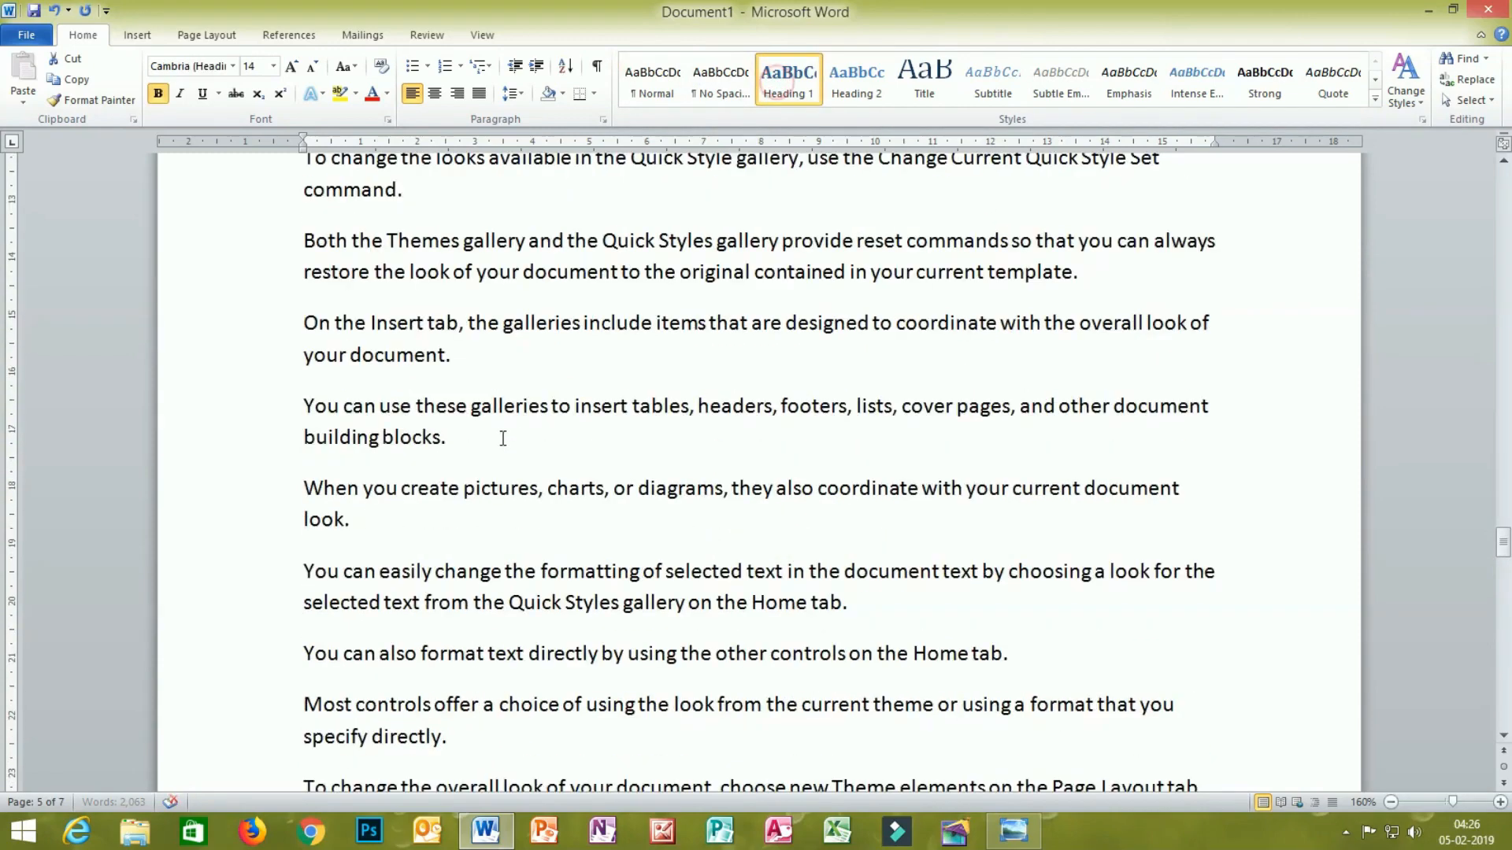
{"action": "scroll", "coordinate": [502, 438], "scroll_direction": "down", "scroll_amount": 7}
{"action": "left_click", "coordinate": [330, 435]}
{"action": "key", "text": "Return"}
{"action": "key", "text": "Return"}
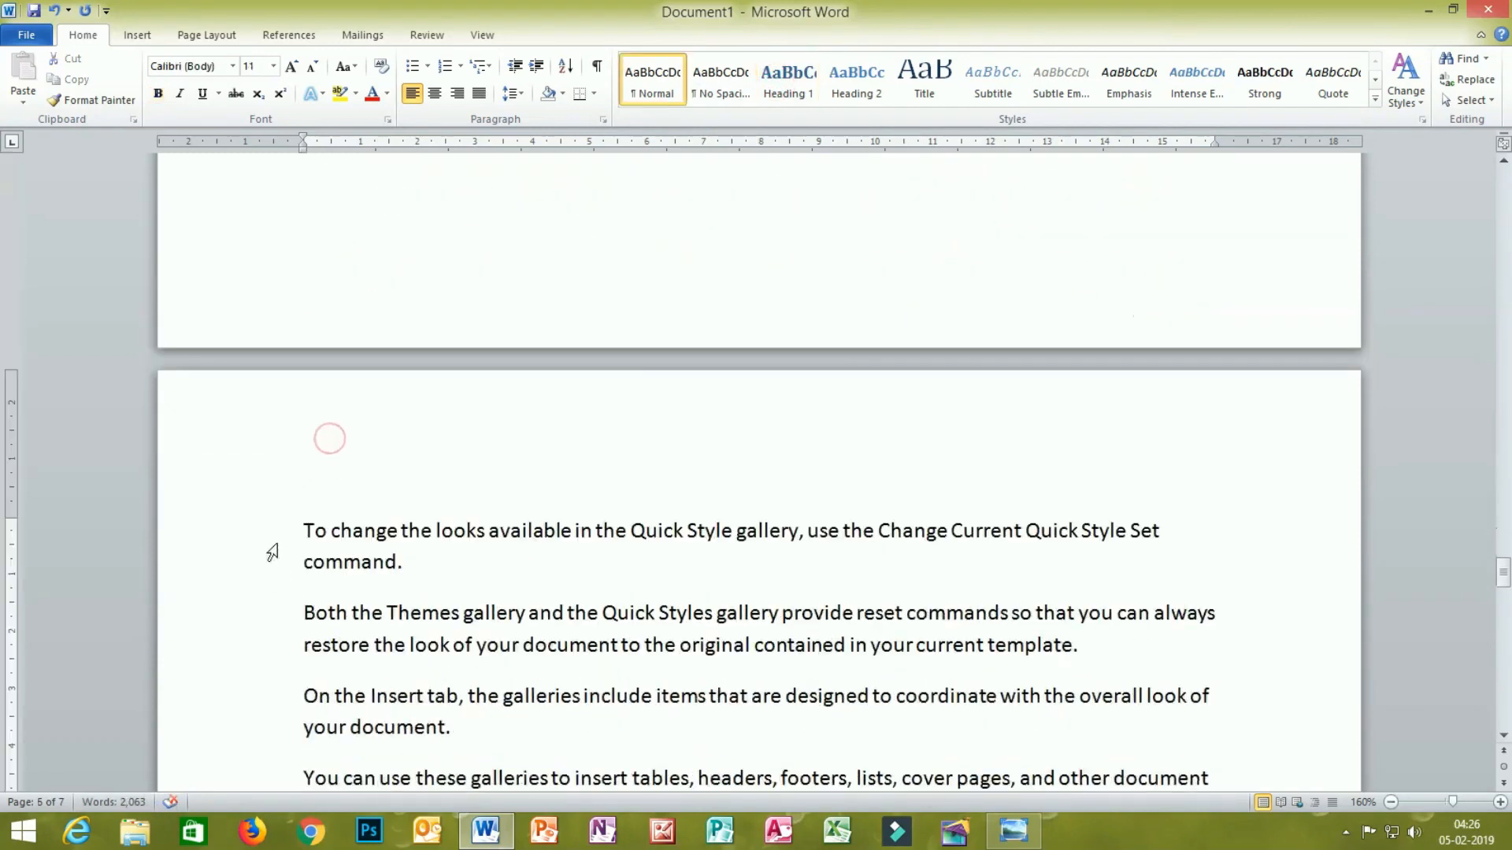
{"action": "left_click", "coordinate": [295, 524]}
{"action": "key", "text": "Return"}
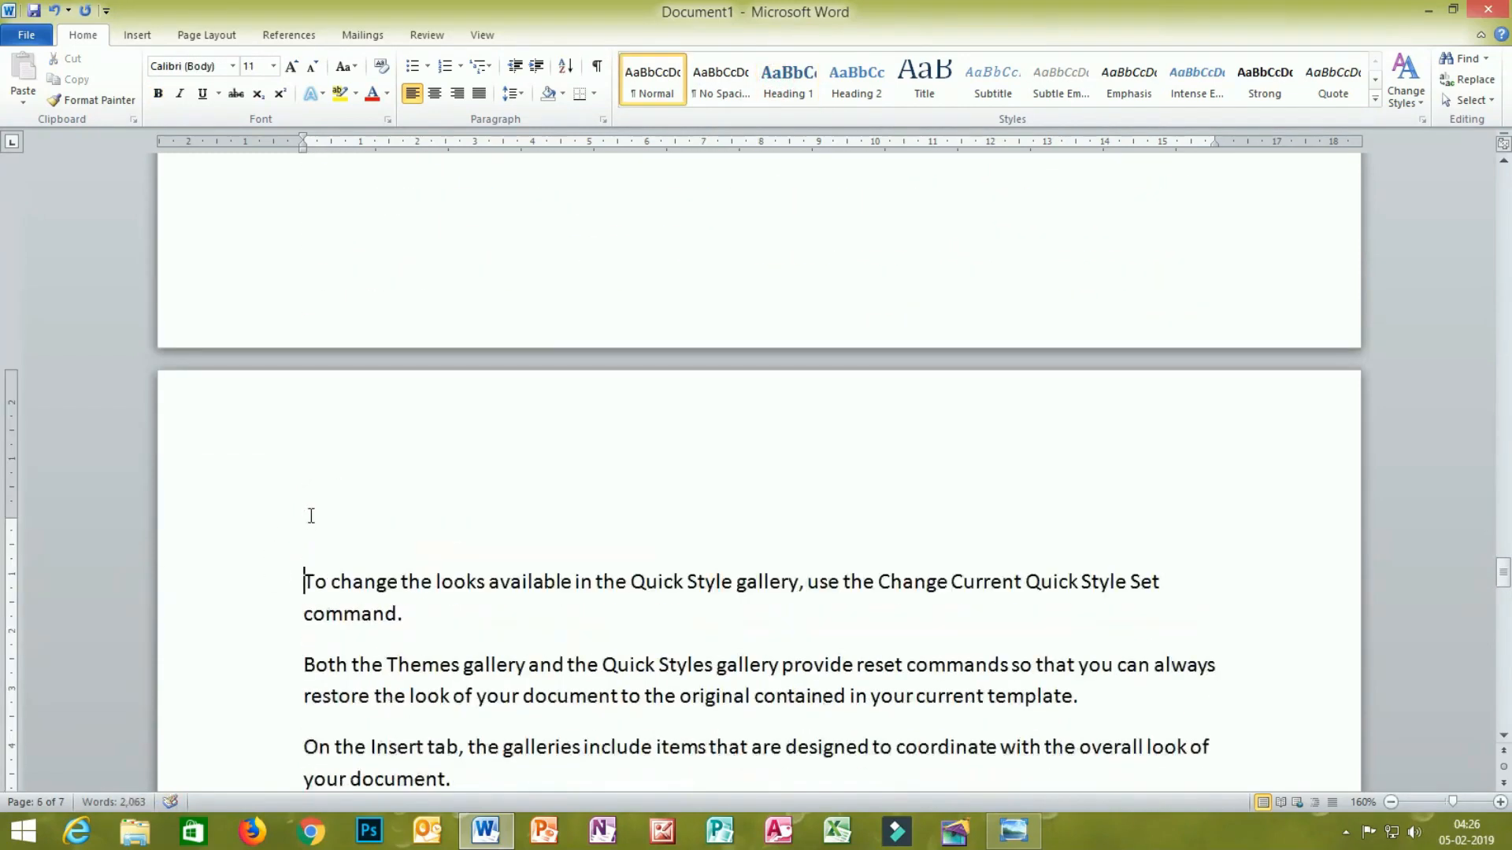
{"action": "left_click", "coordinate": [311, 516]}
{"action": "type", "text": "c language"}
{"action": "triple_click", "coordinate": [419, 526]}
{"action": "left_click", "coordinate": [788, 76]}
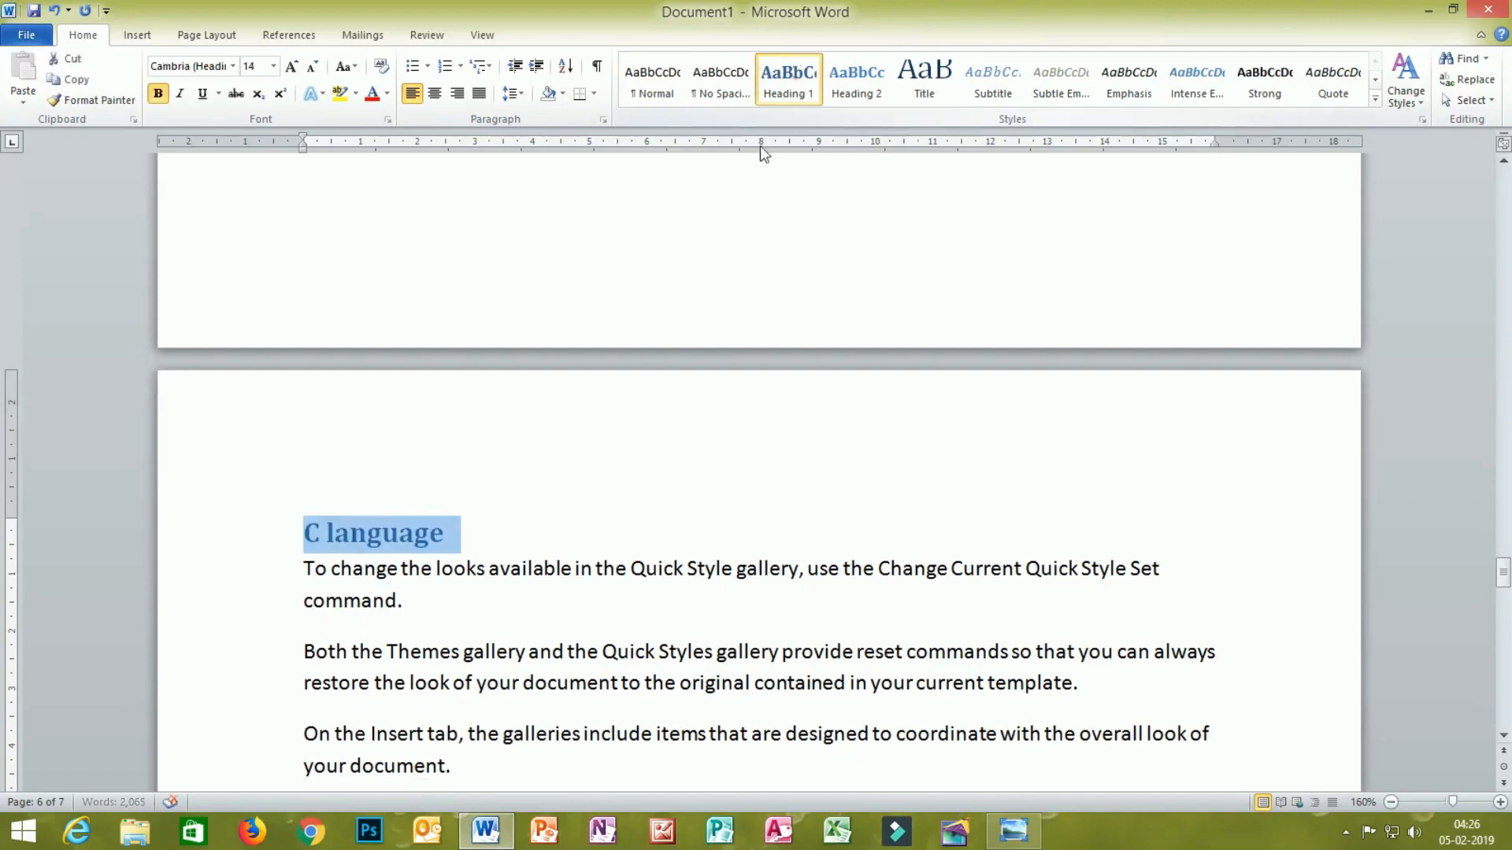
Add the line "java" above the sample text on page 7 and apply the Heading 1 style to it
{"action": "scroll", "coordinate": [523, 418], "scroll_direction": "down", "scroll_amount": 5}
{"action": "scroll", "coordinate": [524, 418], "scroll_direction": "down", "scroll_amount": 5}
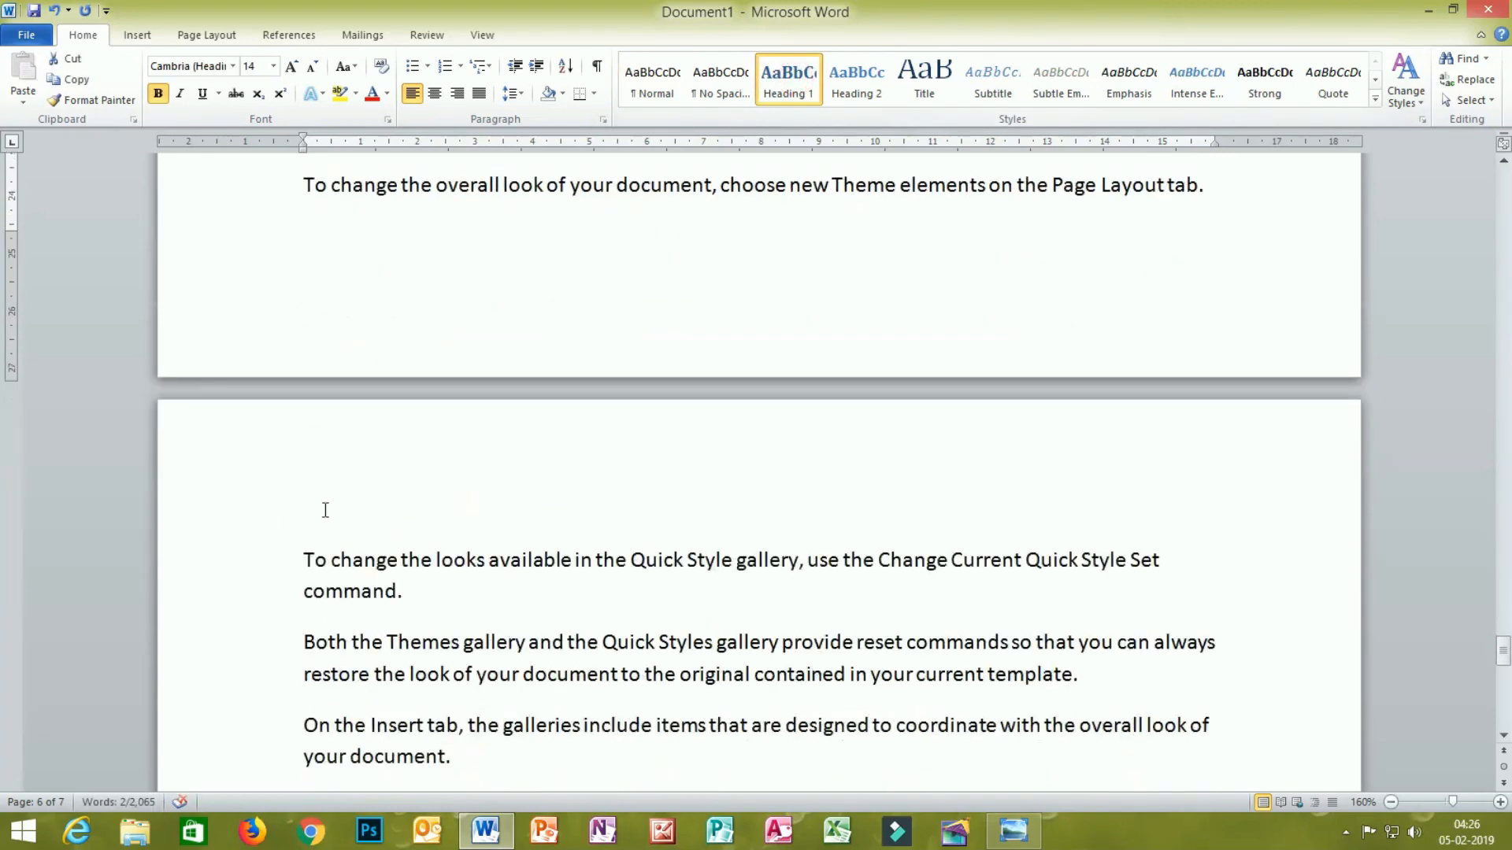
{"action": "left_click", "coordinate": [323, 509]}
{"action": "key", "text": "Home"}
{"action": "key", "text": "Return"}
{"action": "key", "text": "Return"}
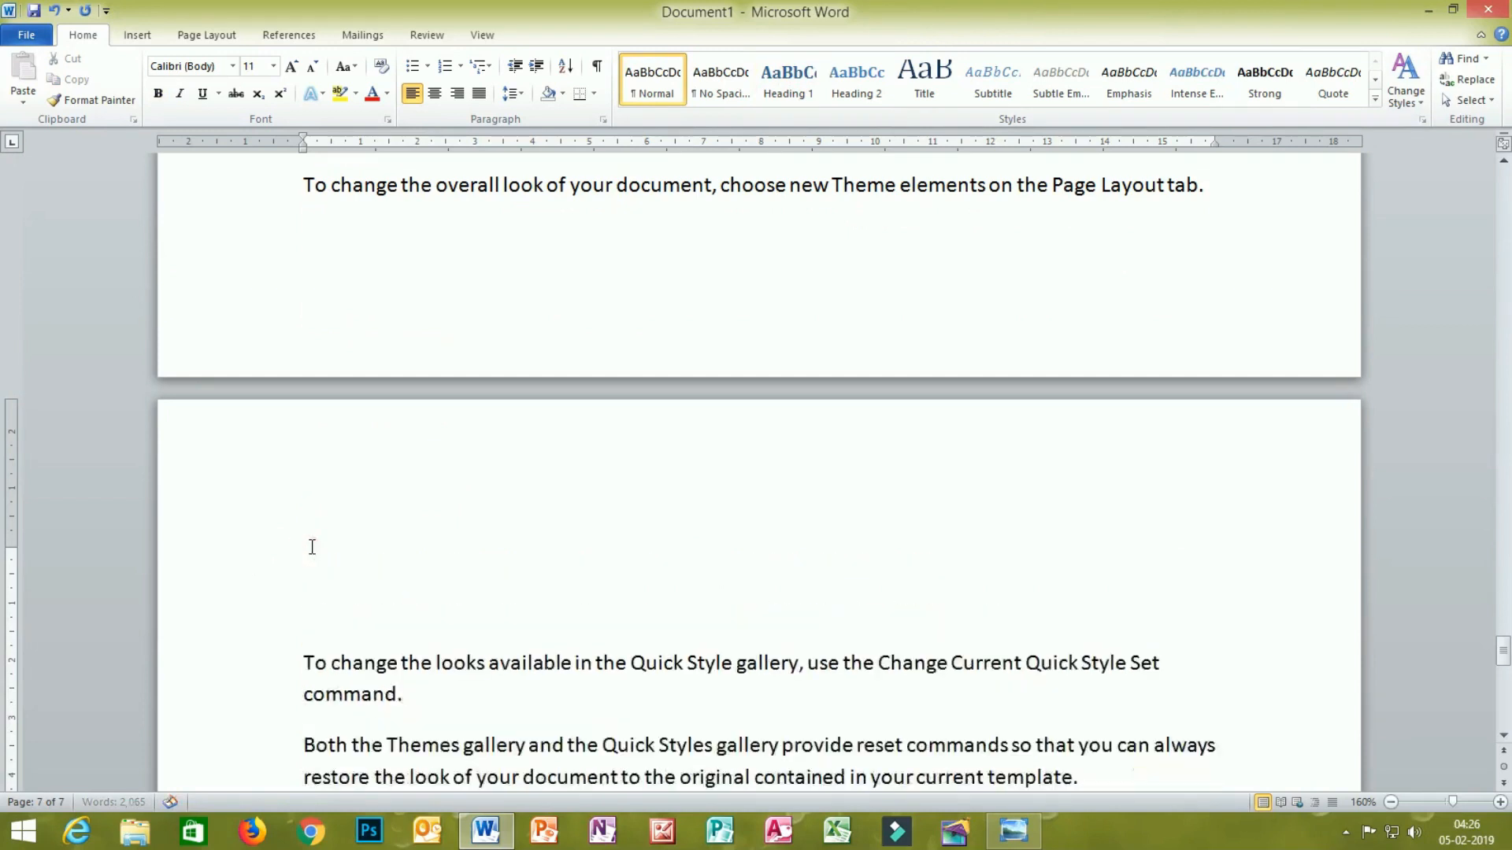
{"action": "left_click", "coordinate": [315, 542]}
{"action": "type", "text": "java"}
{"action": "left_click_drag", "start_coordinate": [354, 568], "coordinate": [203, 529]}
{"action": "left_click", "coordinate": [788, 79]}
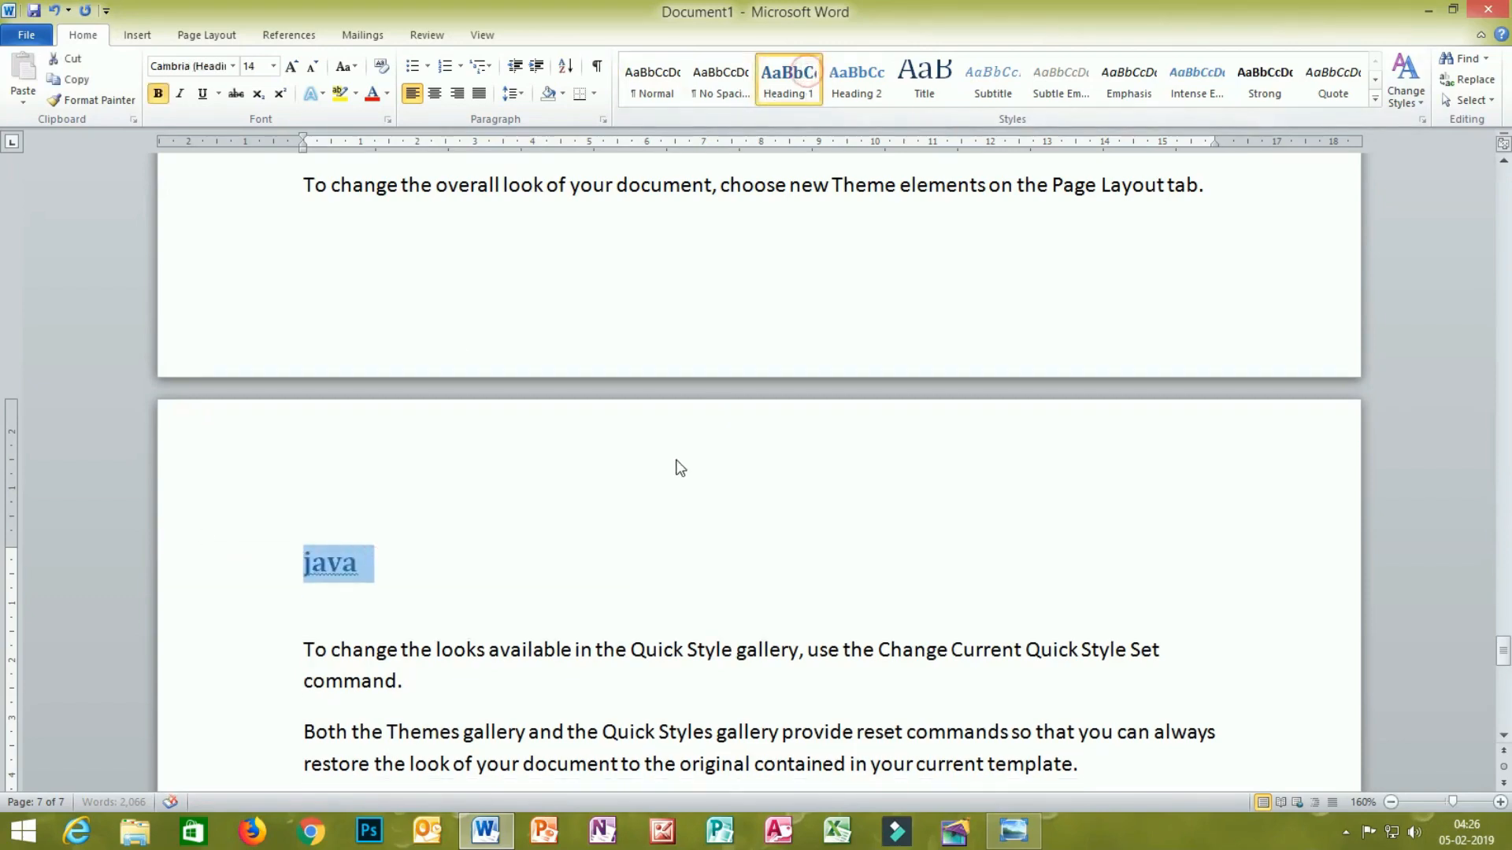
Insert an Automatic Table 1 table of contents on the empty first page
{"action": "scroll", "coordinate": [1301, 627], "scroll_direction": "down", "scroll_amount": 14, "text": "ctrl"}
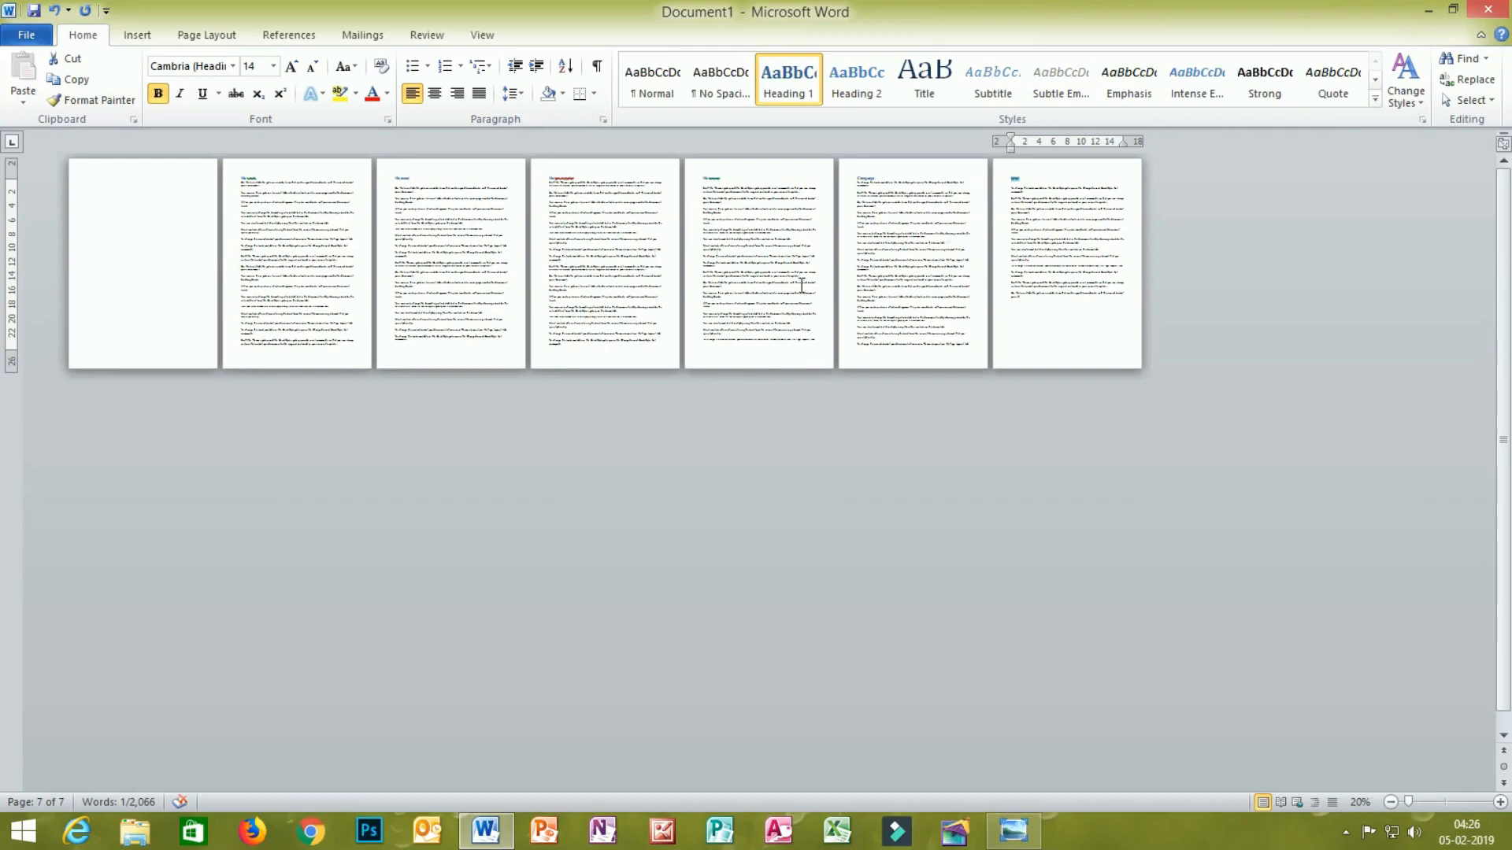
{"action": "scroll", "coordinate": [802, 284], "scroll_direction": "up", "scroll_amount": 4, "text": "ctrl"}
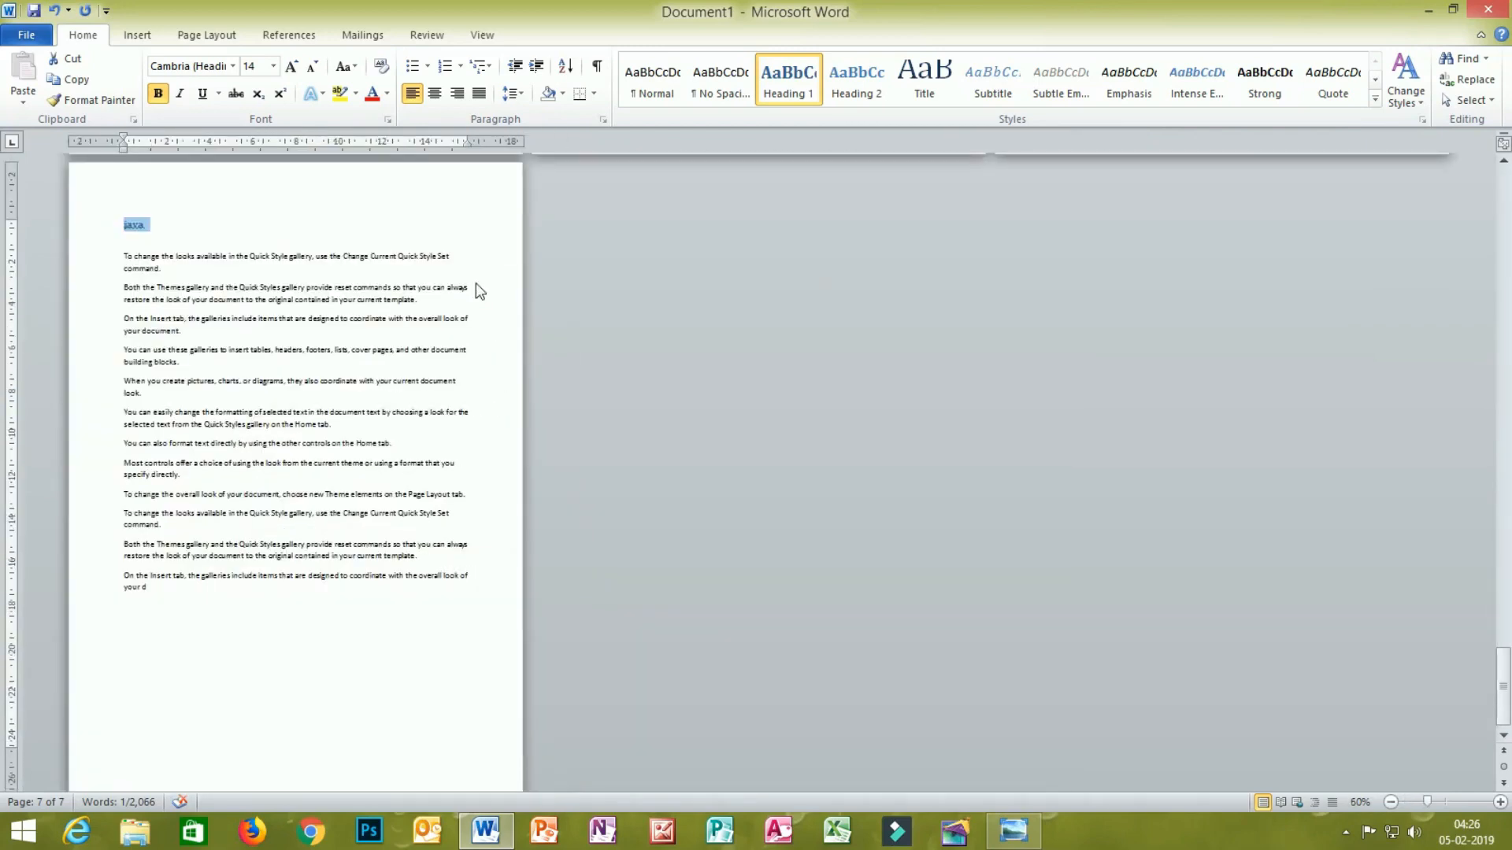
{"action": "left_click", "coordinate": [347, 237]}
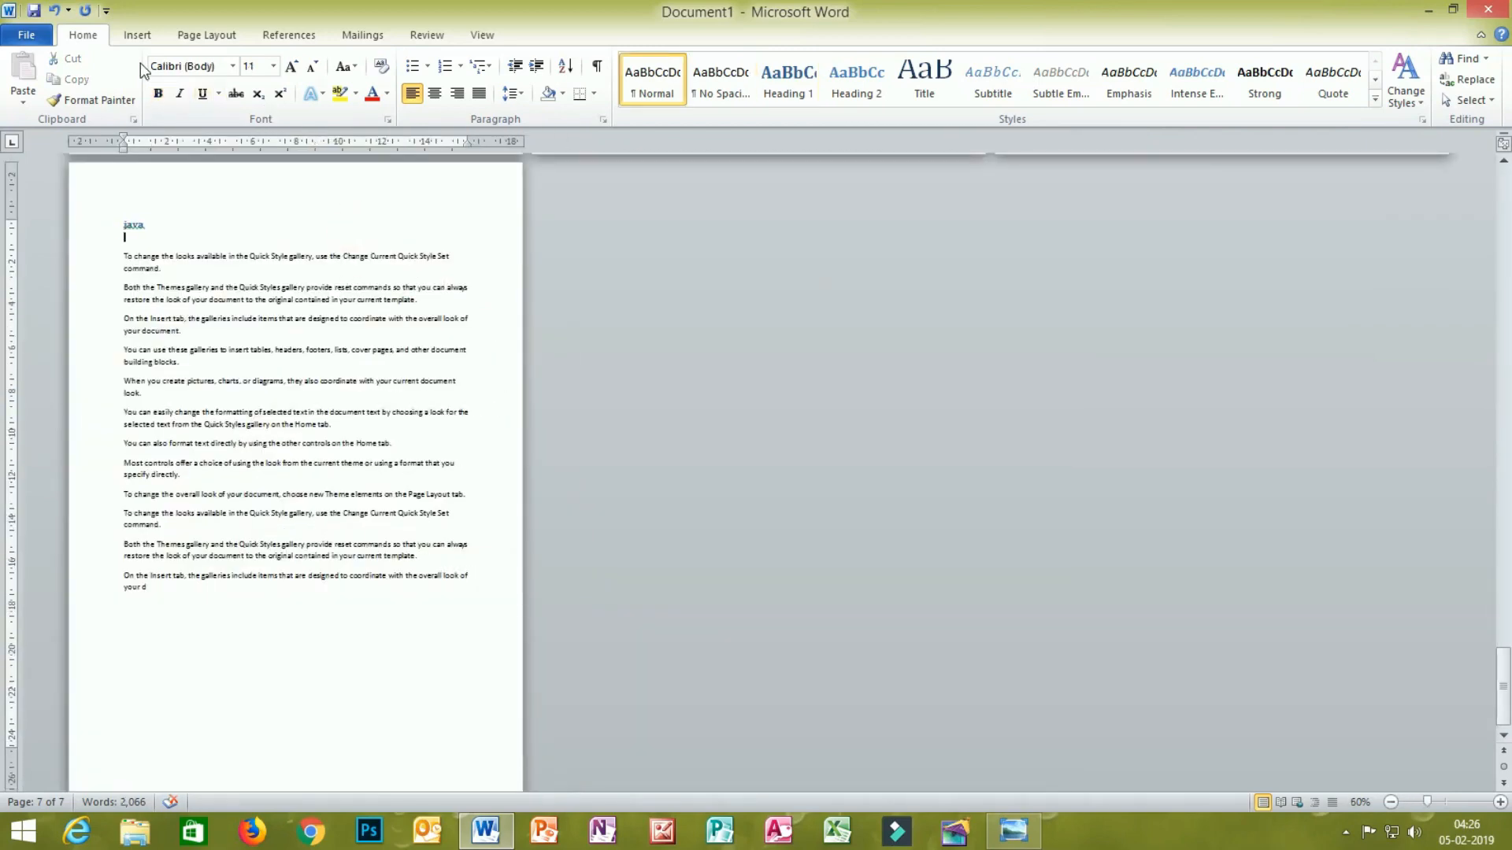
{"action": "left_click", "coordinate": [289, 35]}
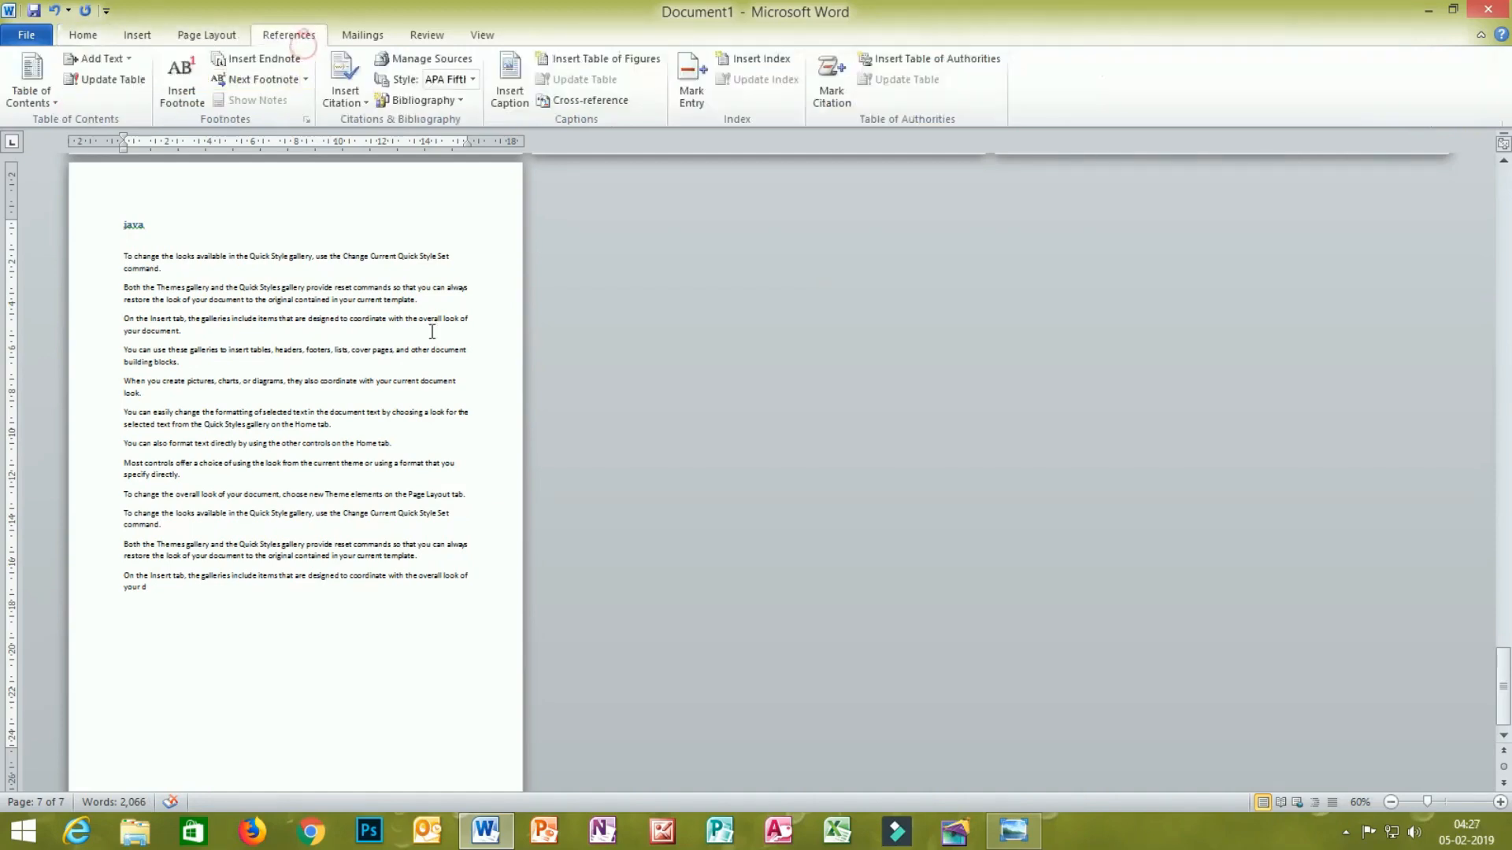
{"action": "scroll", "coordinate": [442, 332], "scroll_direction": "up", "scroll_amount": 5}
{"action": "scroll", "coordinate": [442, 332], "scroll_direction": "up", "scroll_amount": 20}
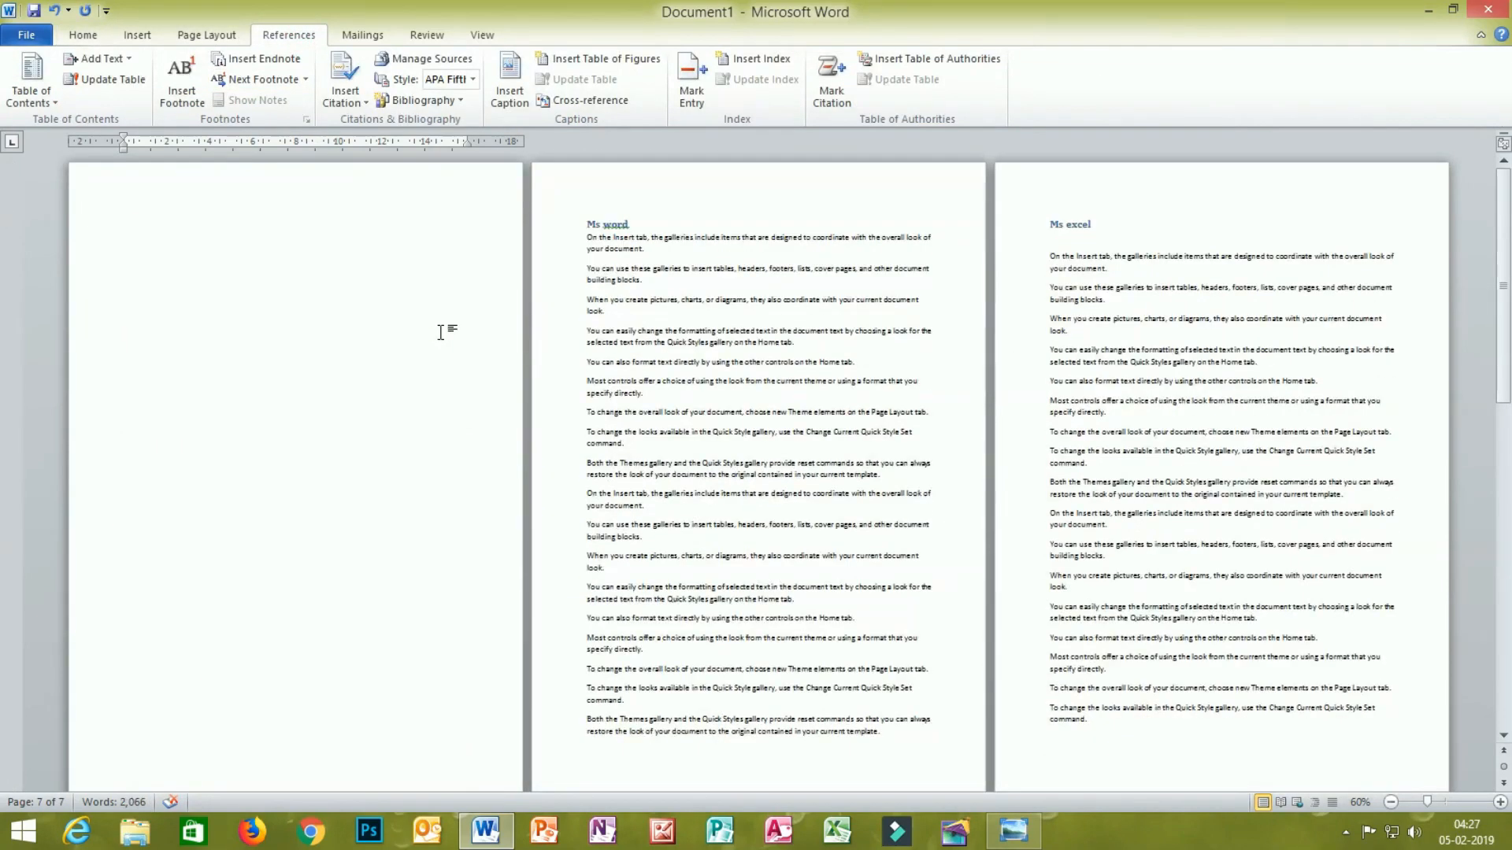
{"action": "left_click", "coordinate": [135, 244]}
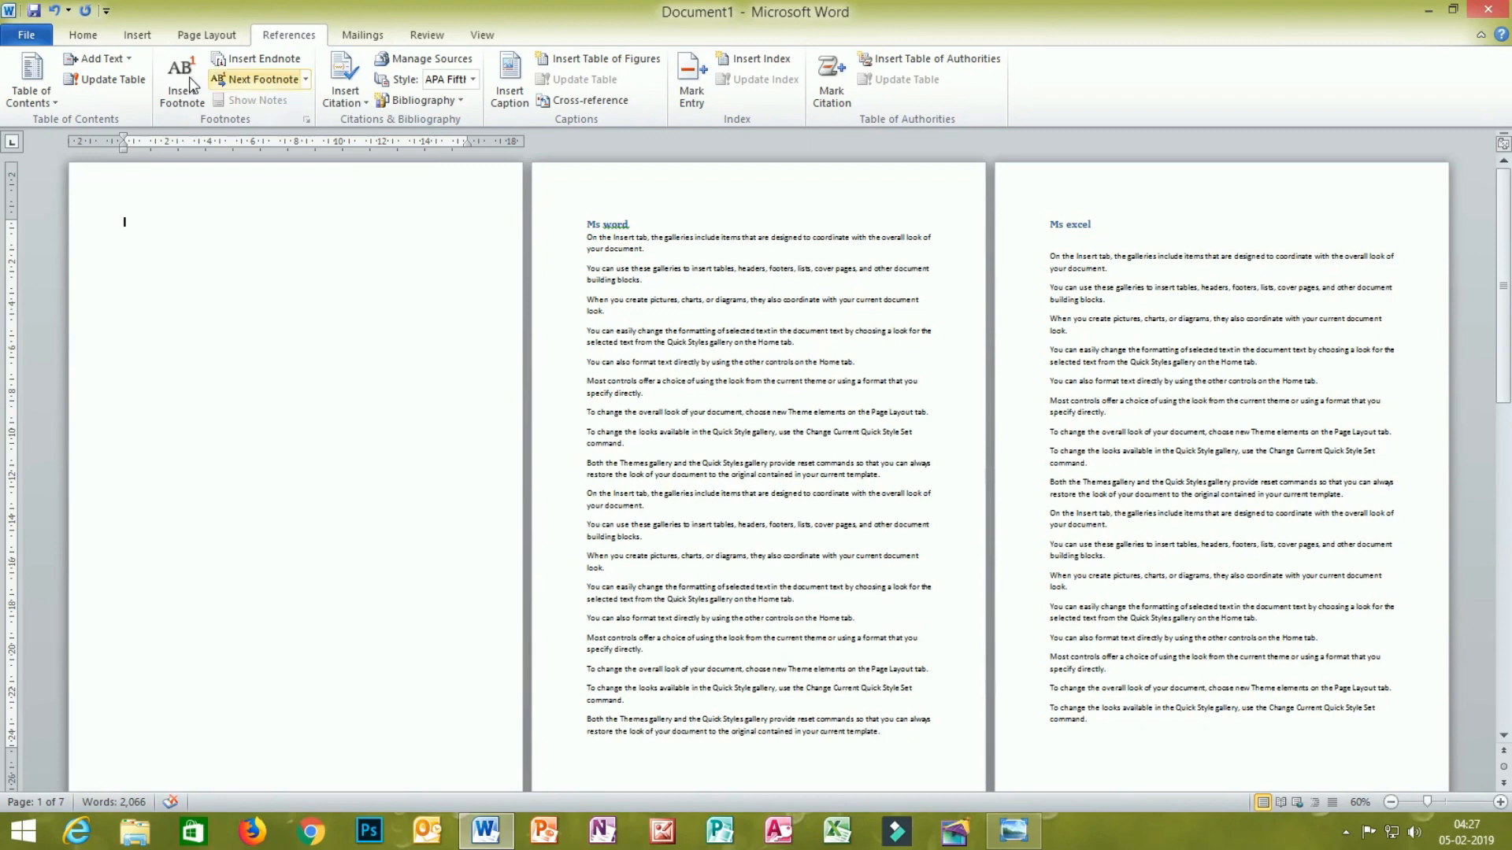
{"action": "left_click", "coordinate": [39, 94]}
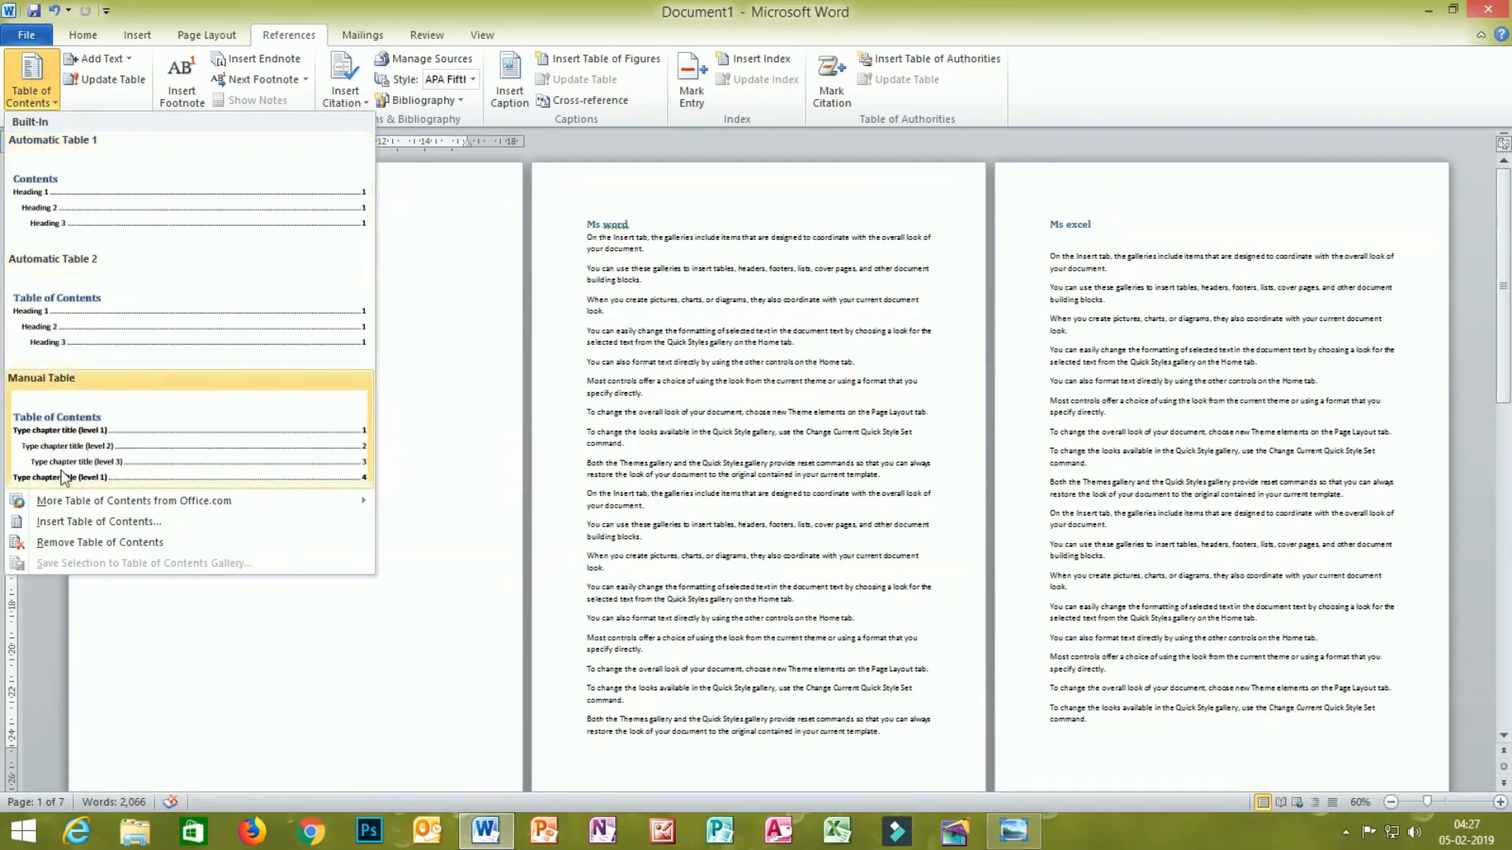
{"action": "left_click", "coordinate": [74, 189]}
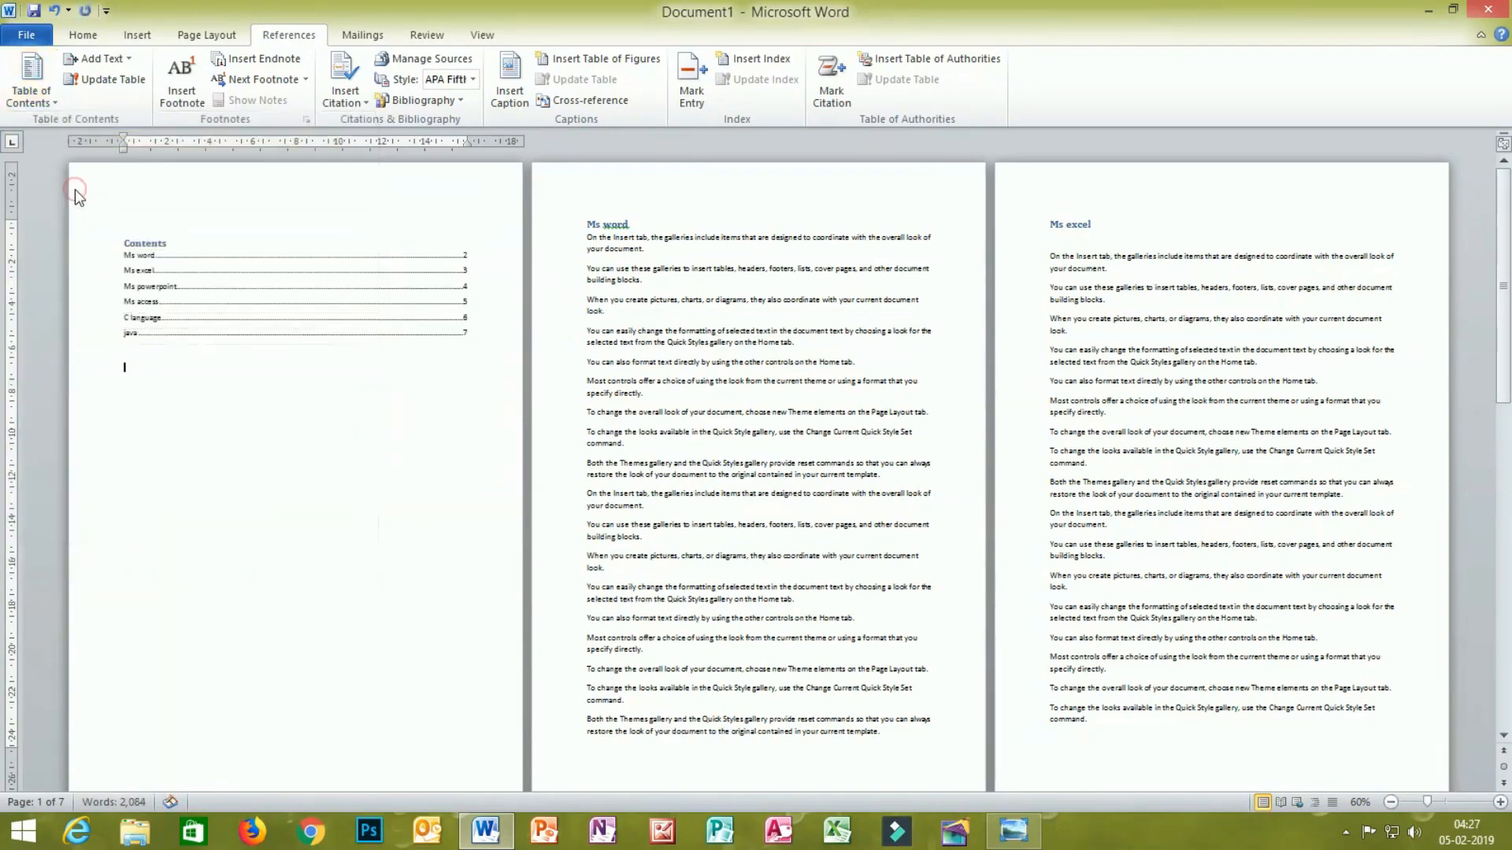
Replace the table of contents on page 1 with the built-in Automatic Table 2 format
{"action": "scroll", "coordinate": [121, 258], "scroll_direction": "up", "scroll_amount": 7, "text": "ctrl"}
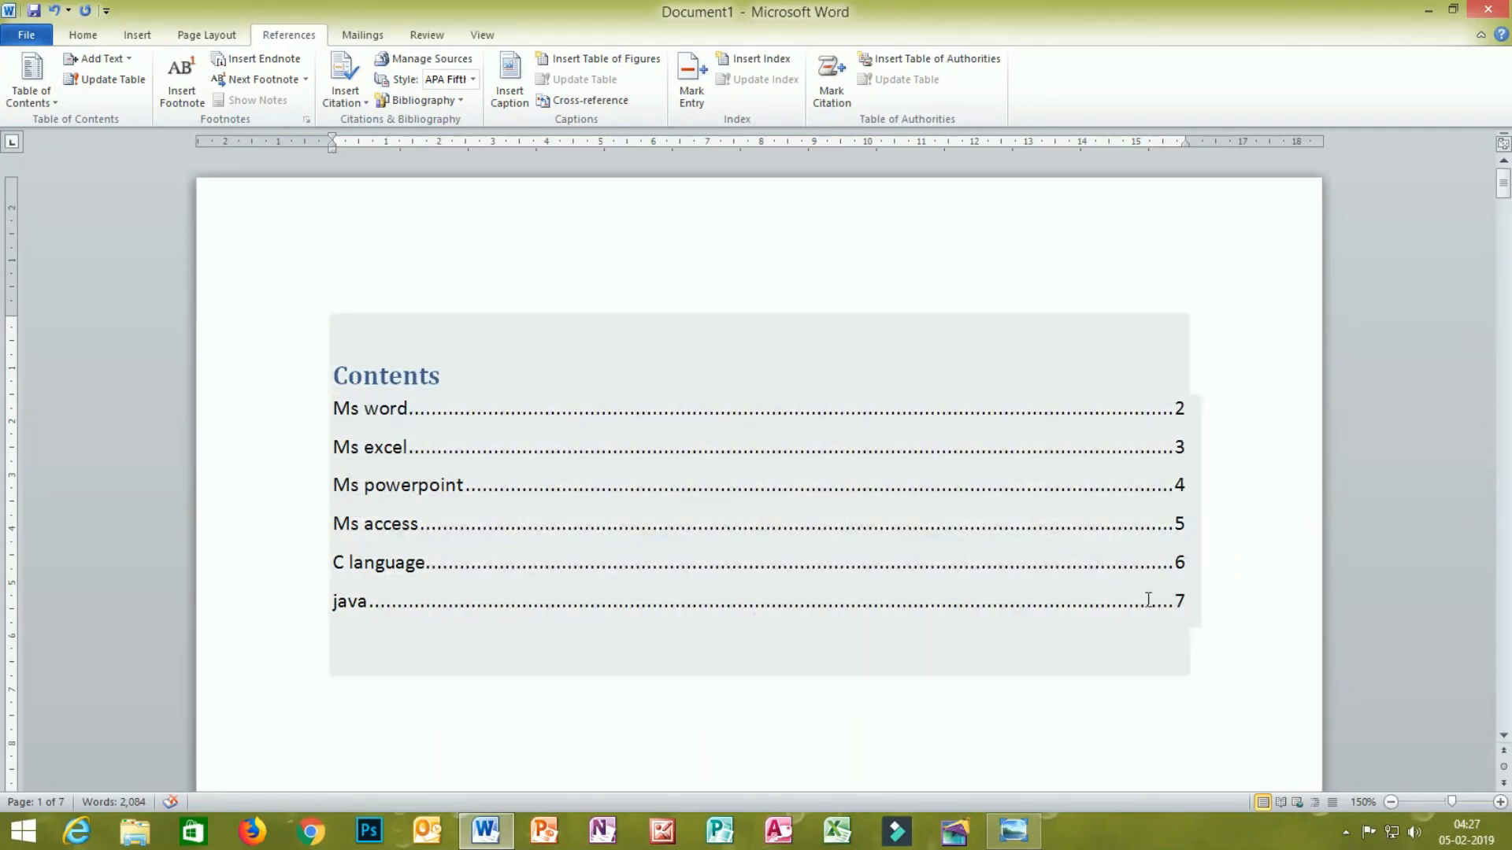
{"action": "scroll", "coordinate": [1129, 489], "scroll_direction": "down", "scroll_amount": 3}
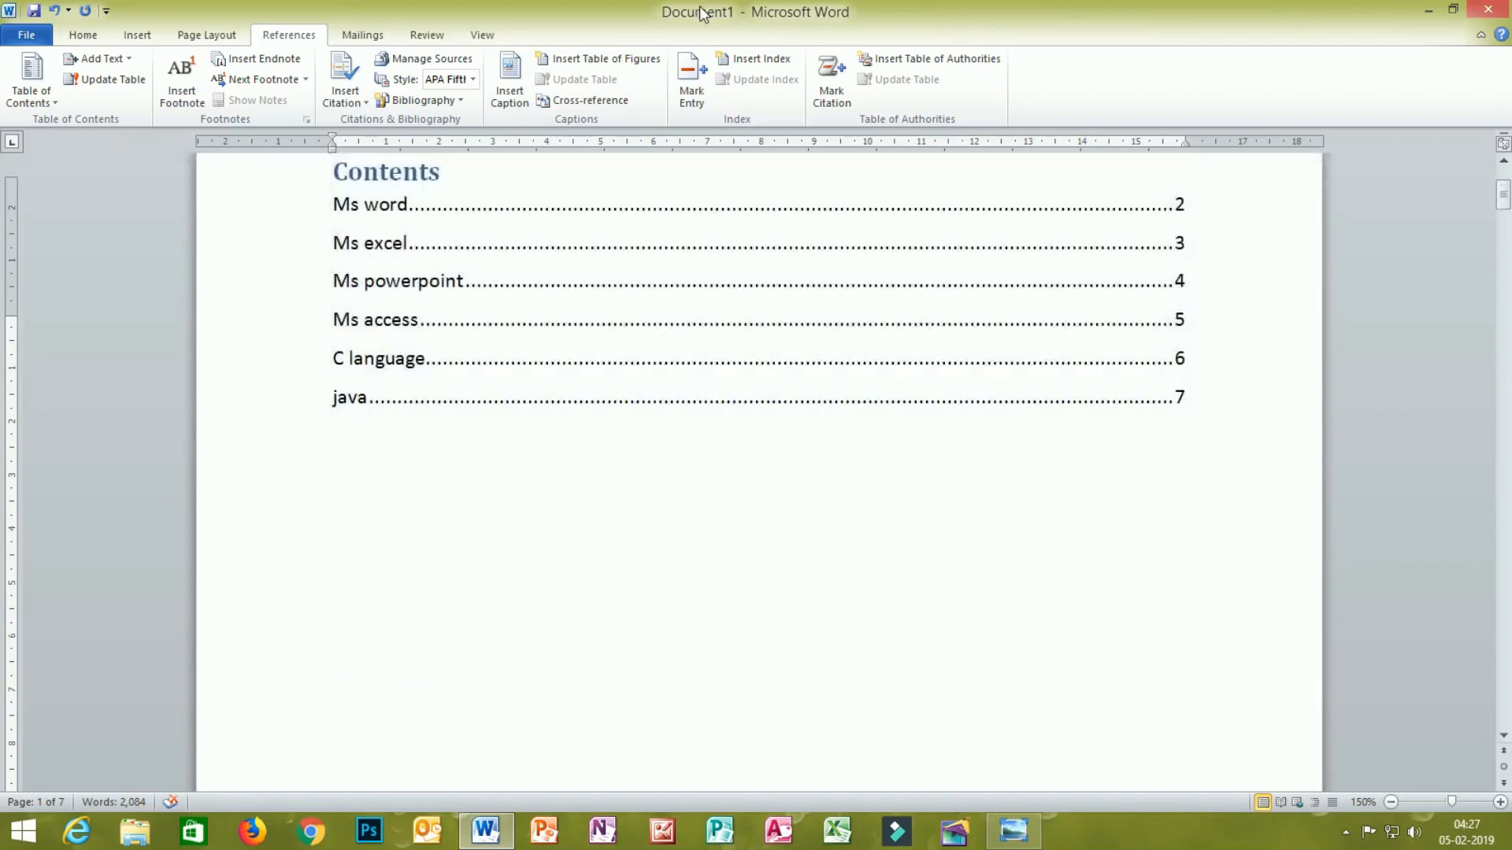
{"action": "scroll", "coordinate": [699, 9], "scroll_direction": "down", "scroll_amount": 3}
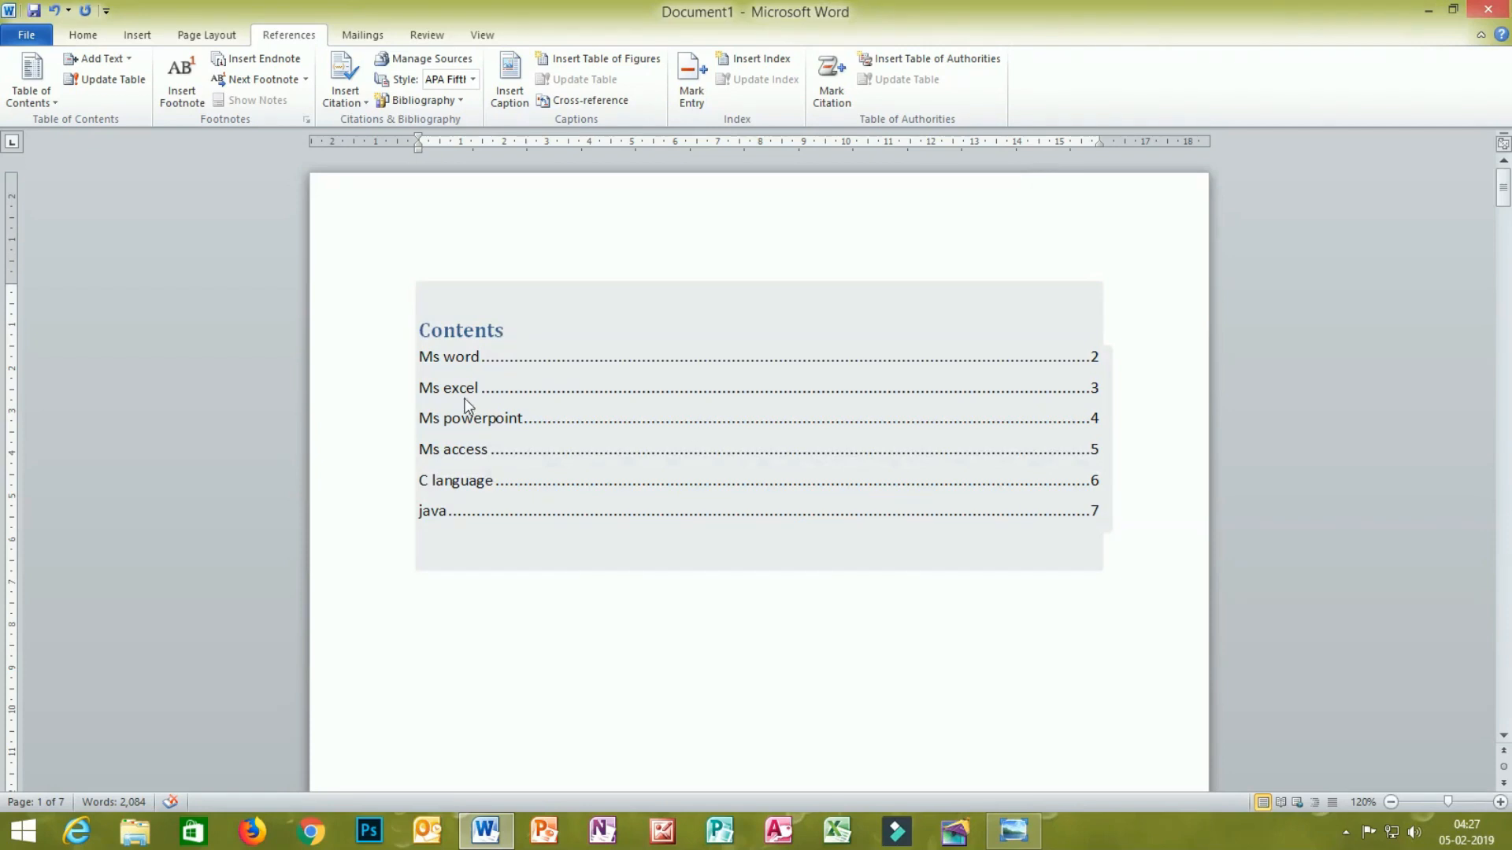
{"action": "left_click", "coordinate": [494, 377]}
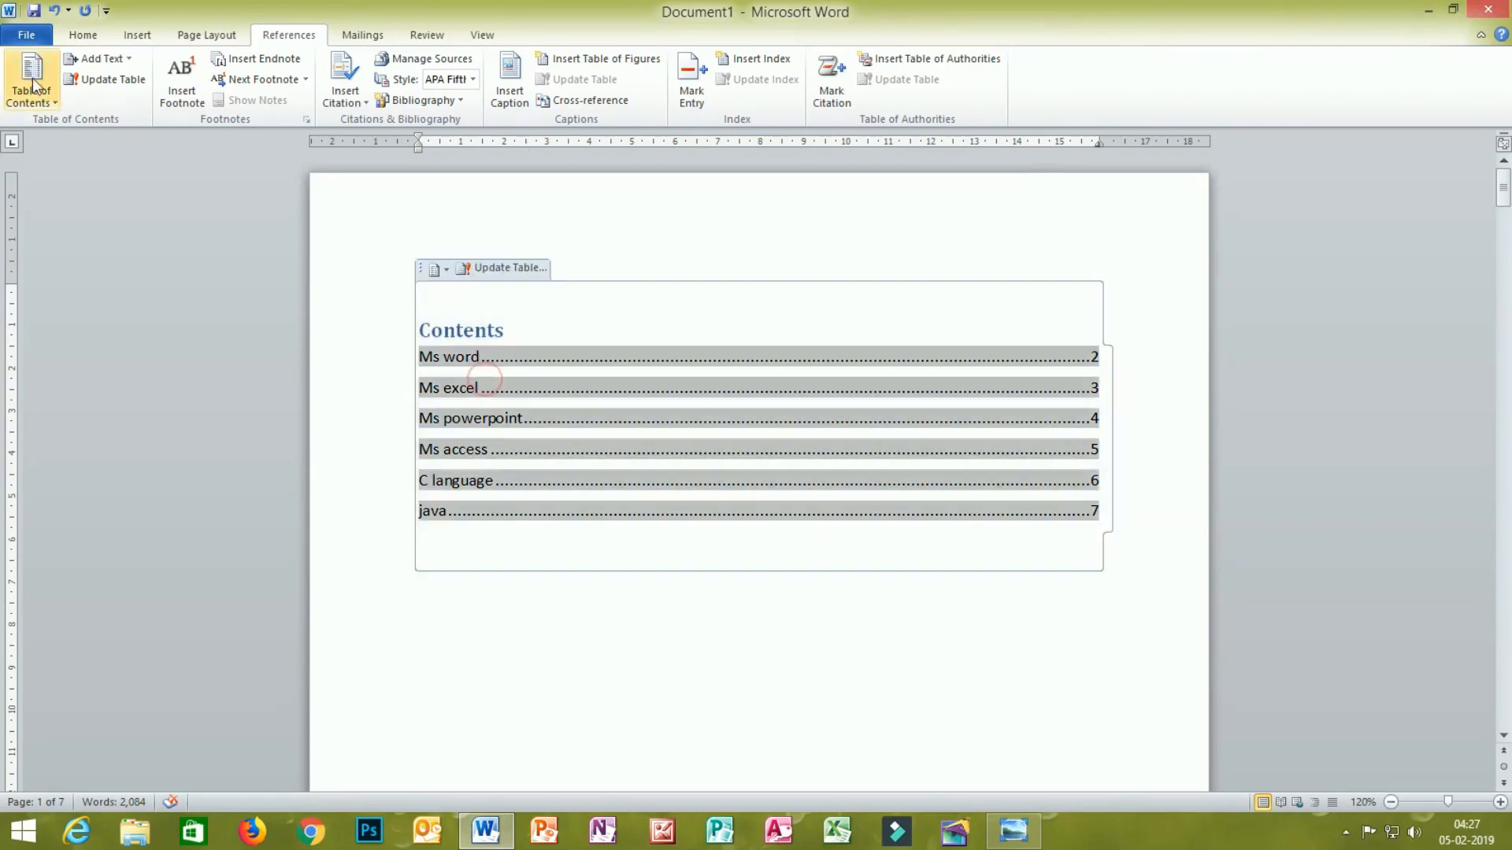
{"action": "left_click", "coordinate": [48, 103]}
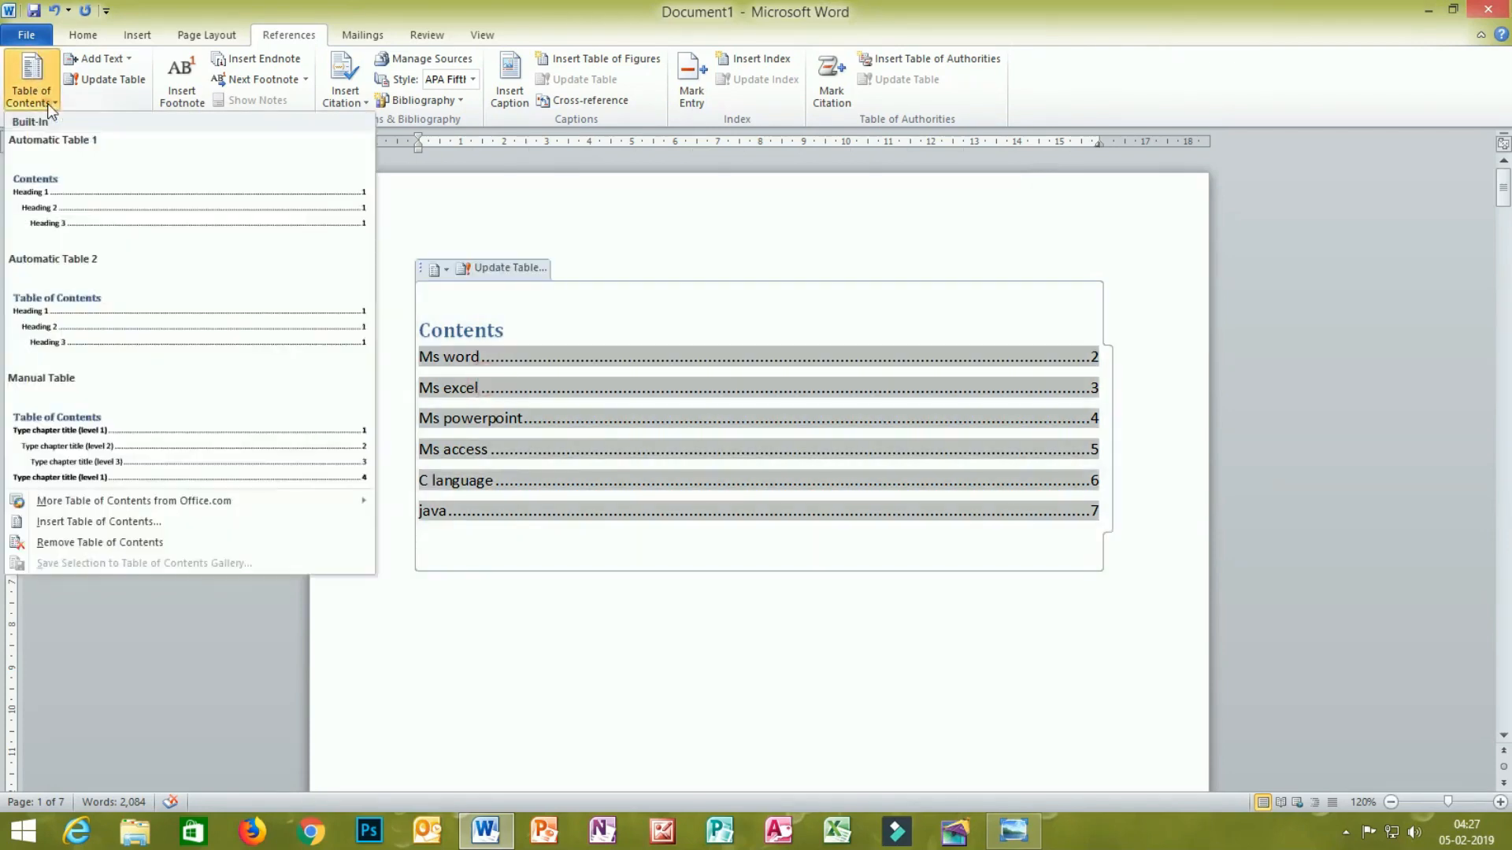
{"action": "left_click", "coordinate": [50, 324]}
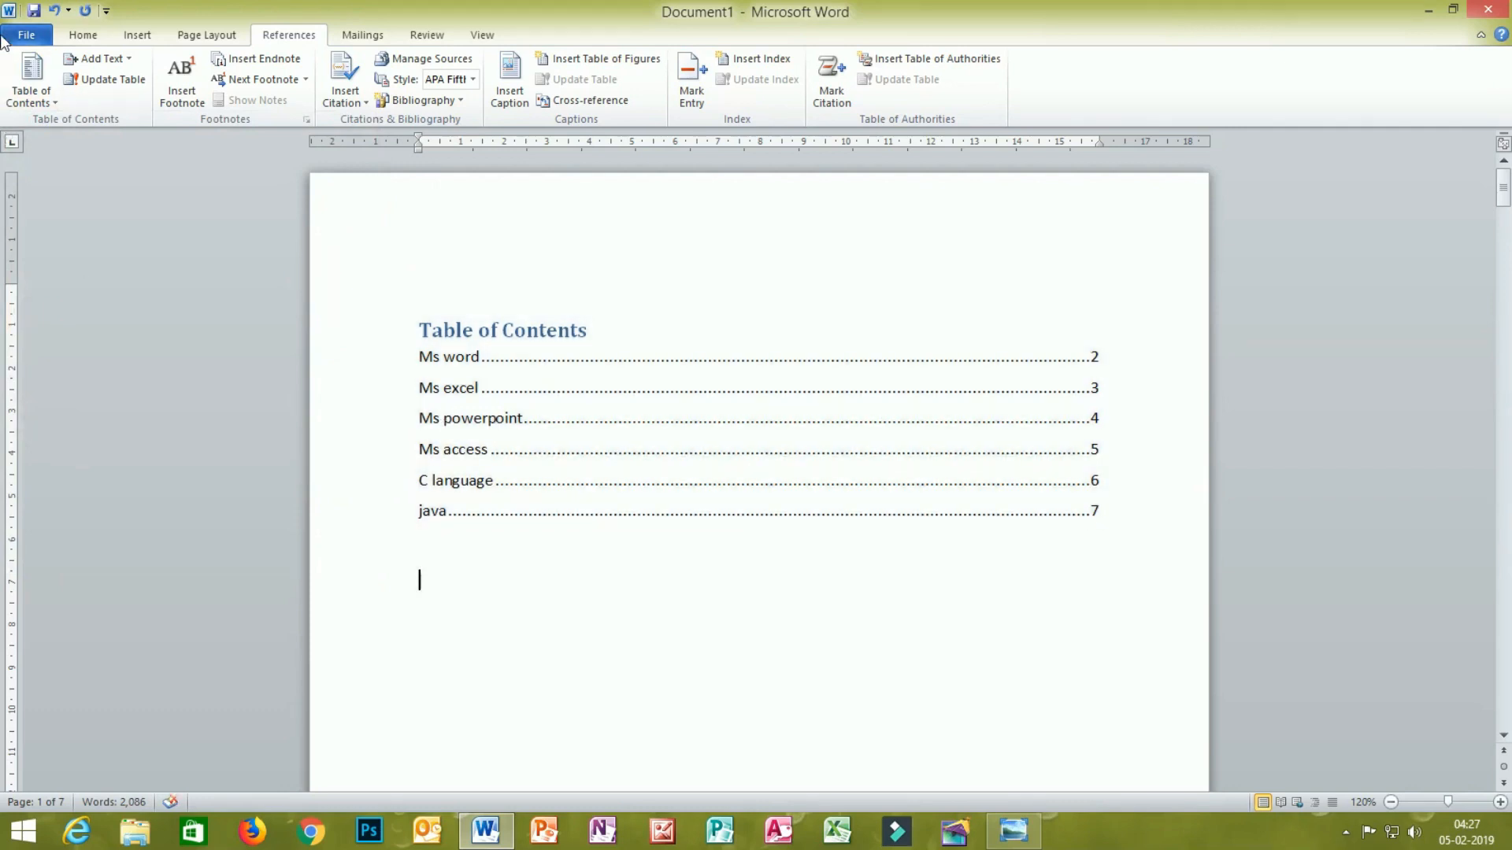
Replace the table of contents on page 1 with the built-in Manual Table format
{"action": "left_click", "coordinate": [32, 93]}
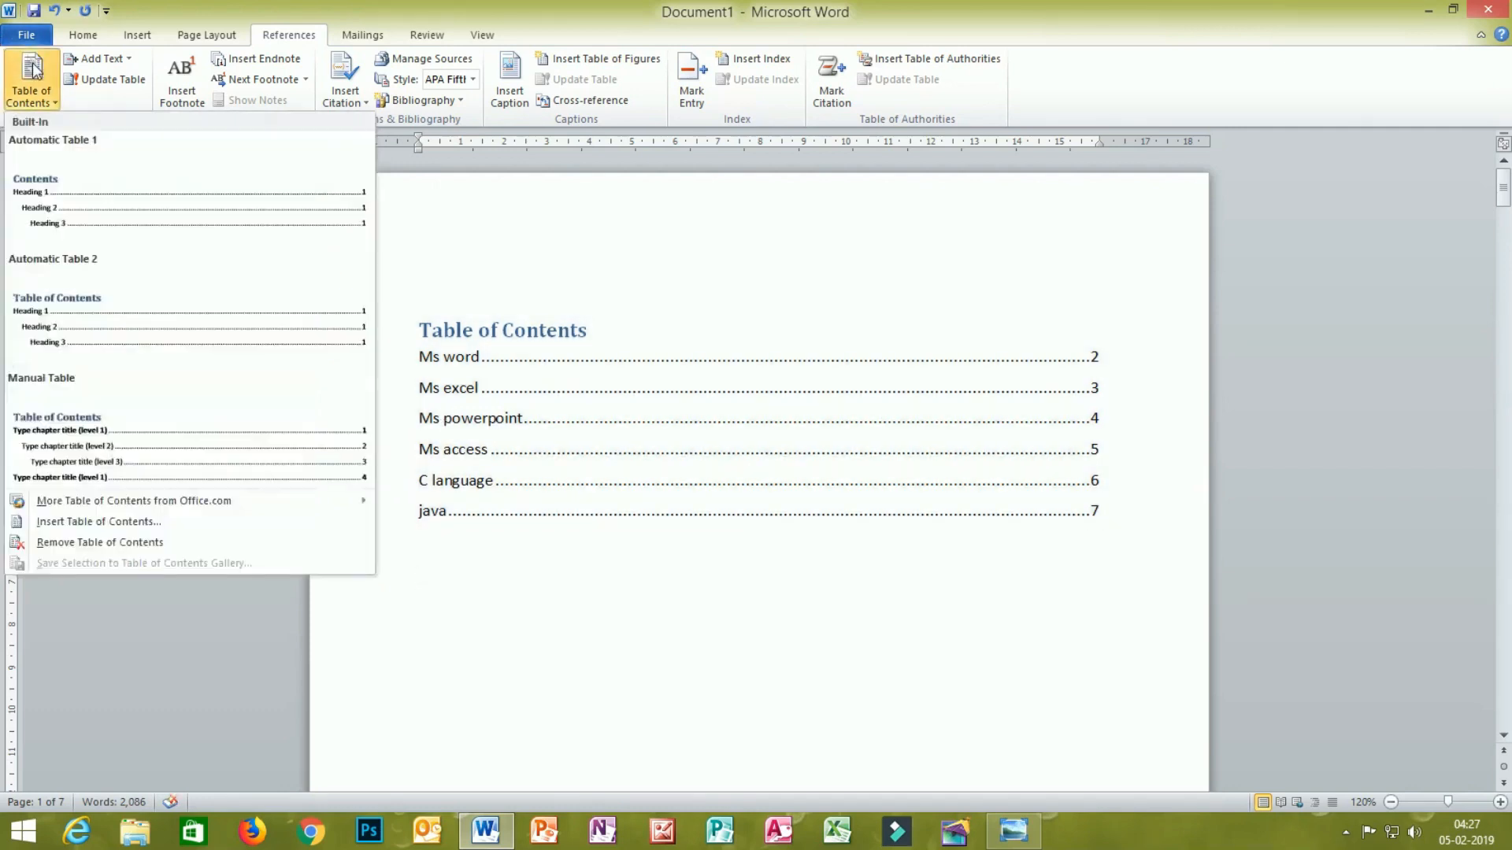
{"action": "left_click", "coordinate": [67, 443]}
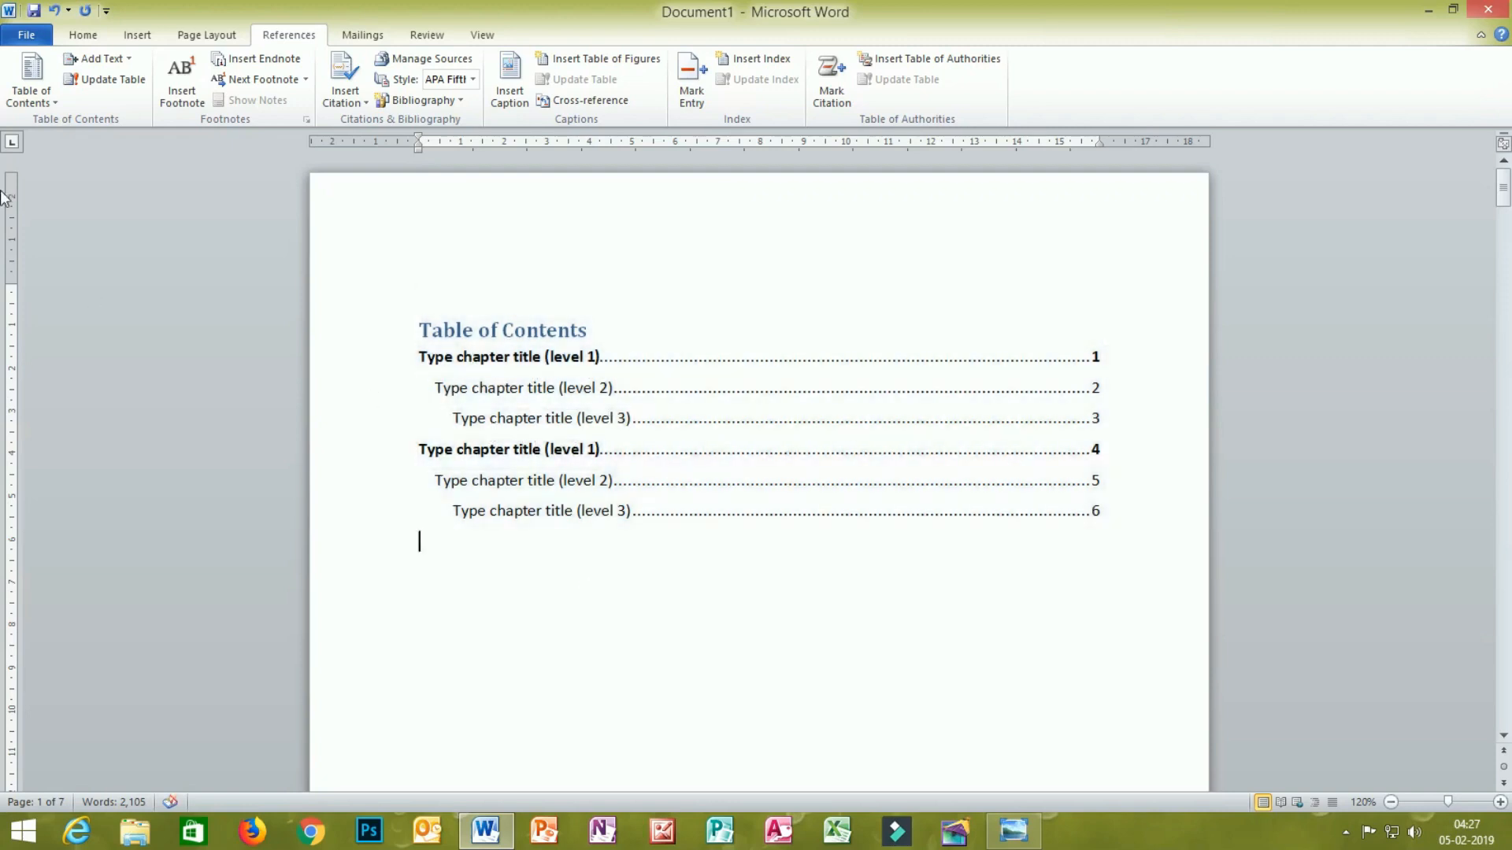
Replace the manual table of contents on page 1 with the built-in Automatic Table 1 format
{"action": "left_click", "coordinate": [31, 93]}
{"action": "left_click", "coordinate": [46, 201]}
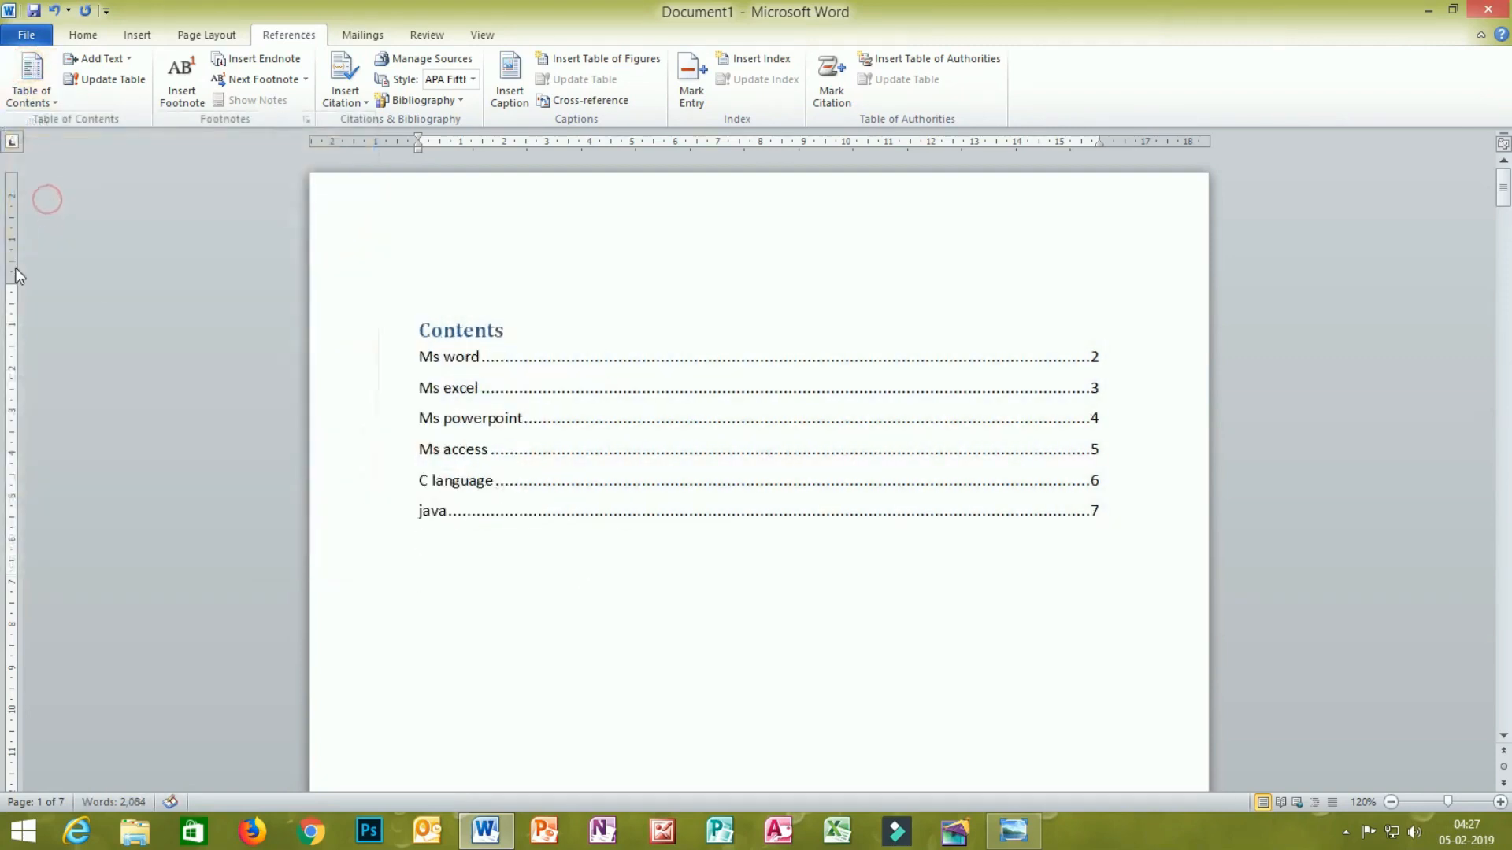
{"action": "left_click", "coordinate": [41, 77]}
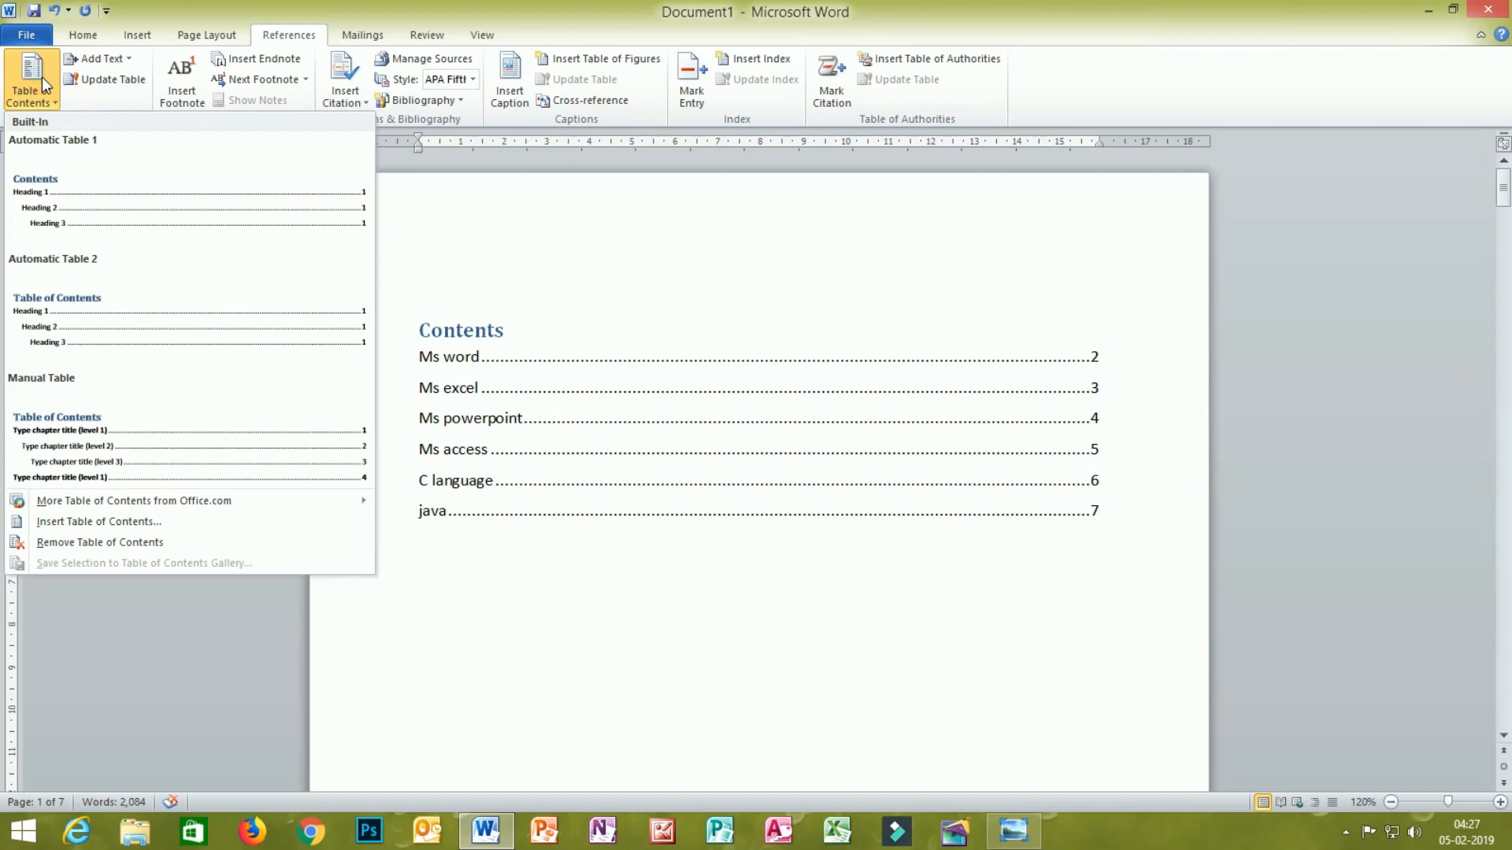
{"action": "left_click", "coordinate": [410, 657]}
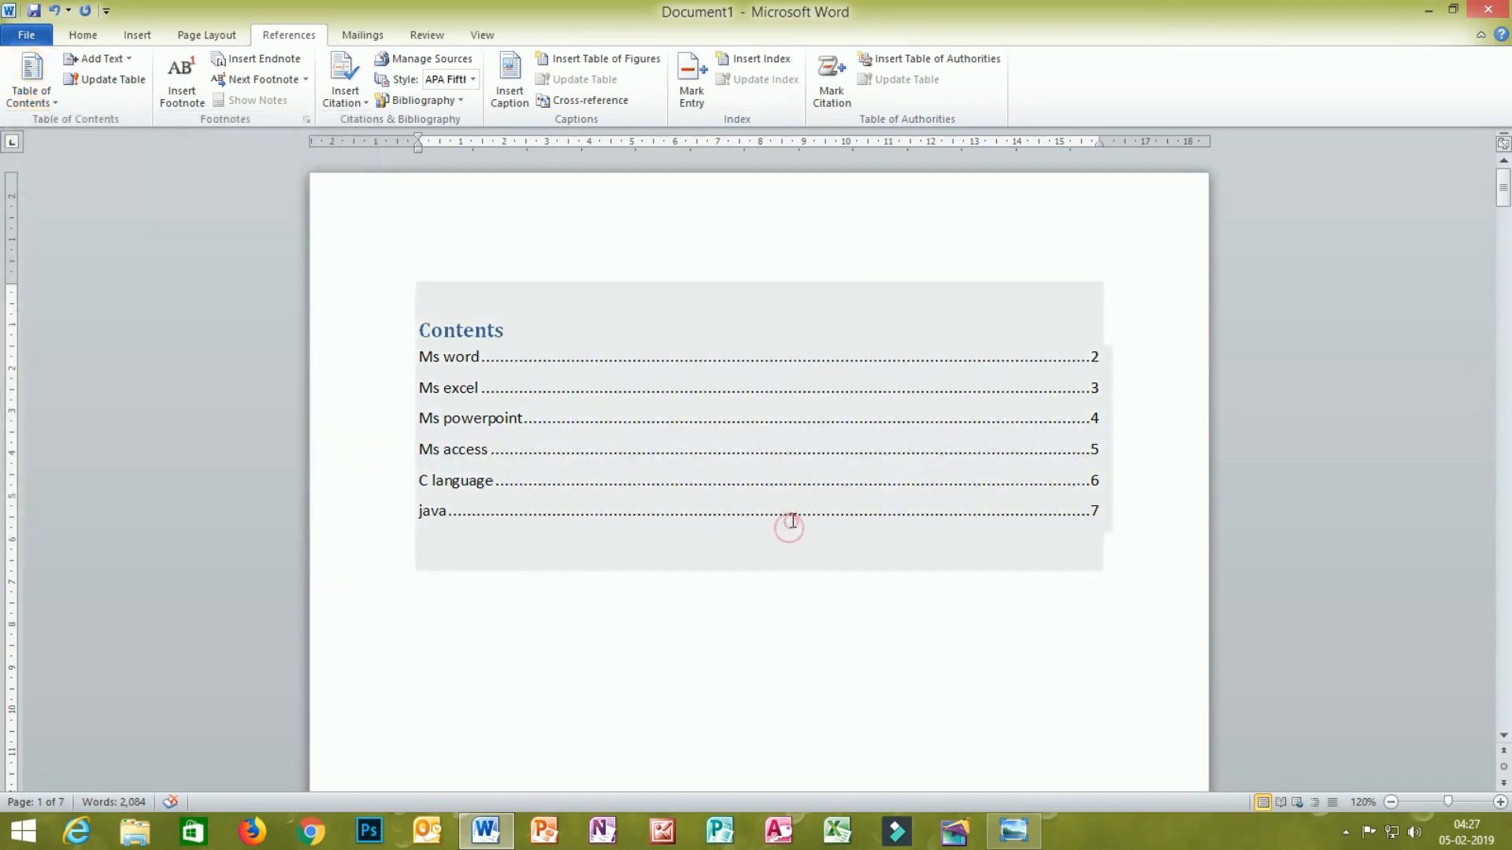
Replace the page 1 table of contents with a custom one that uses the solid underline tab leader
{"action": "left_click", "coordinate": [568, 471]}
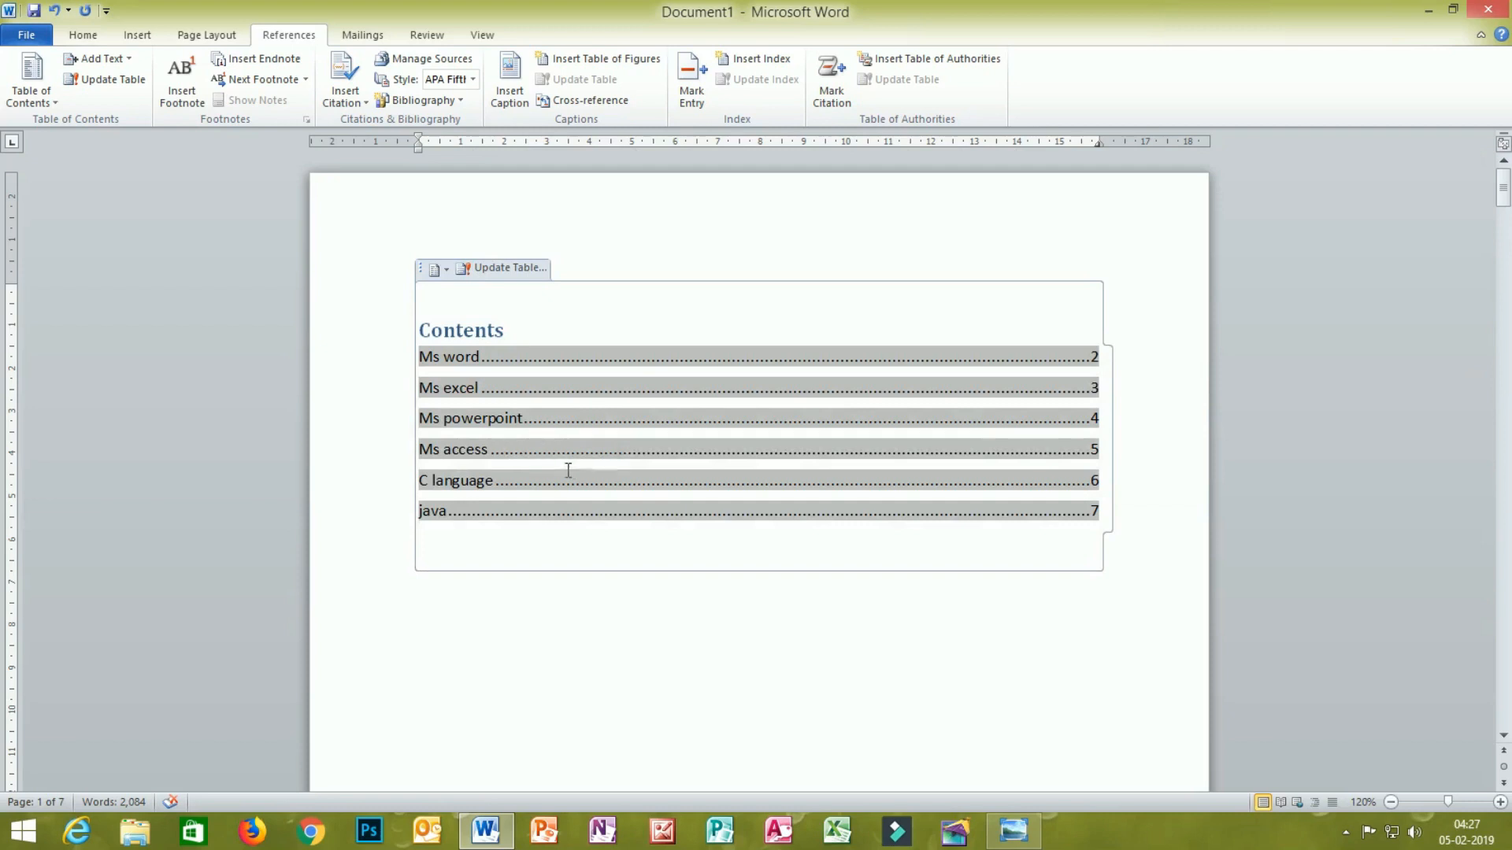
{"action": "left_click", "coordinate": [568, 511]}
{"action": "left_click", "coordinate": [9, 75]}
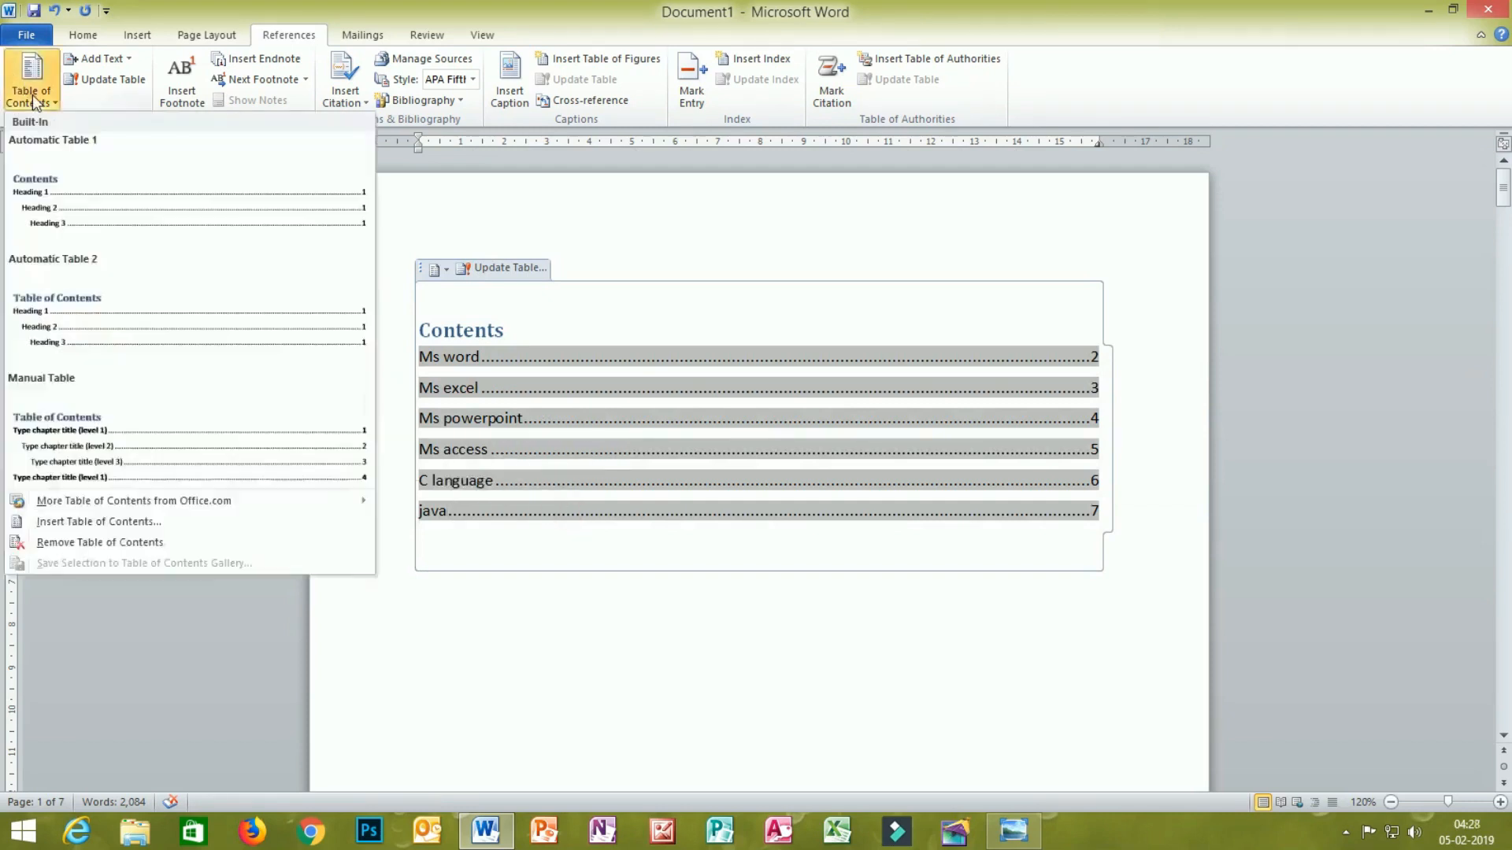
{"action": "left_click", "coordinate": [84, 525]}
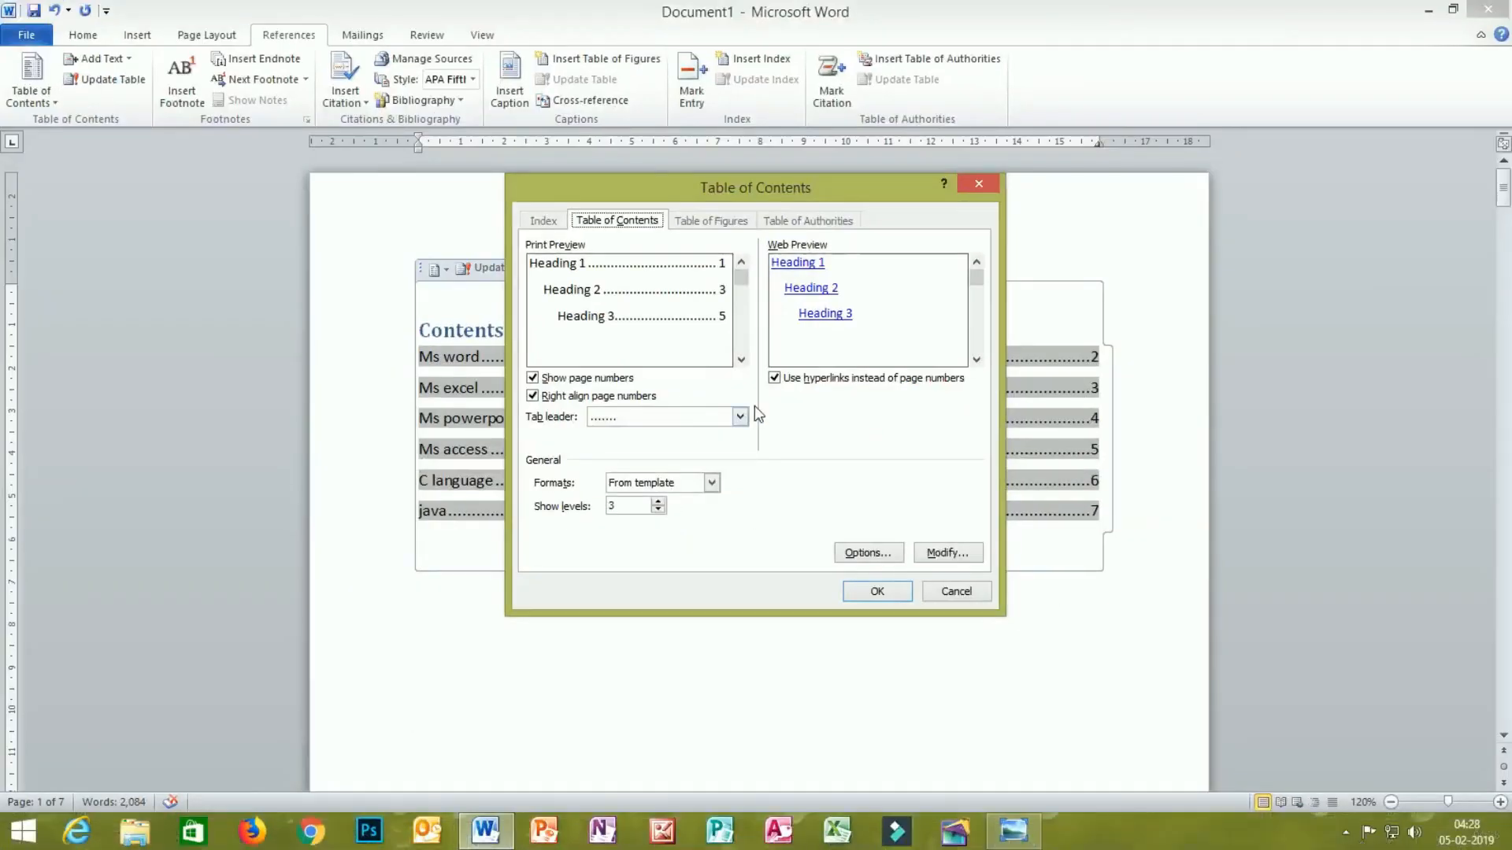
{"action": "left_click", "coordinate": [812, 397]}
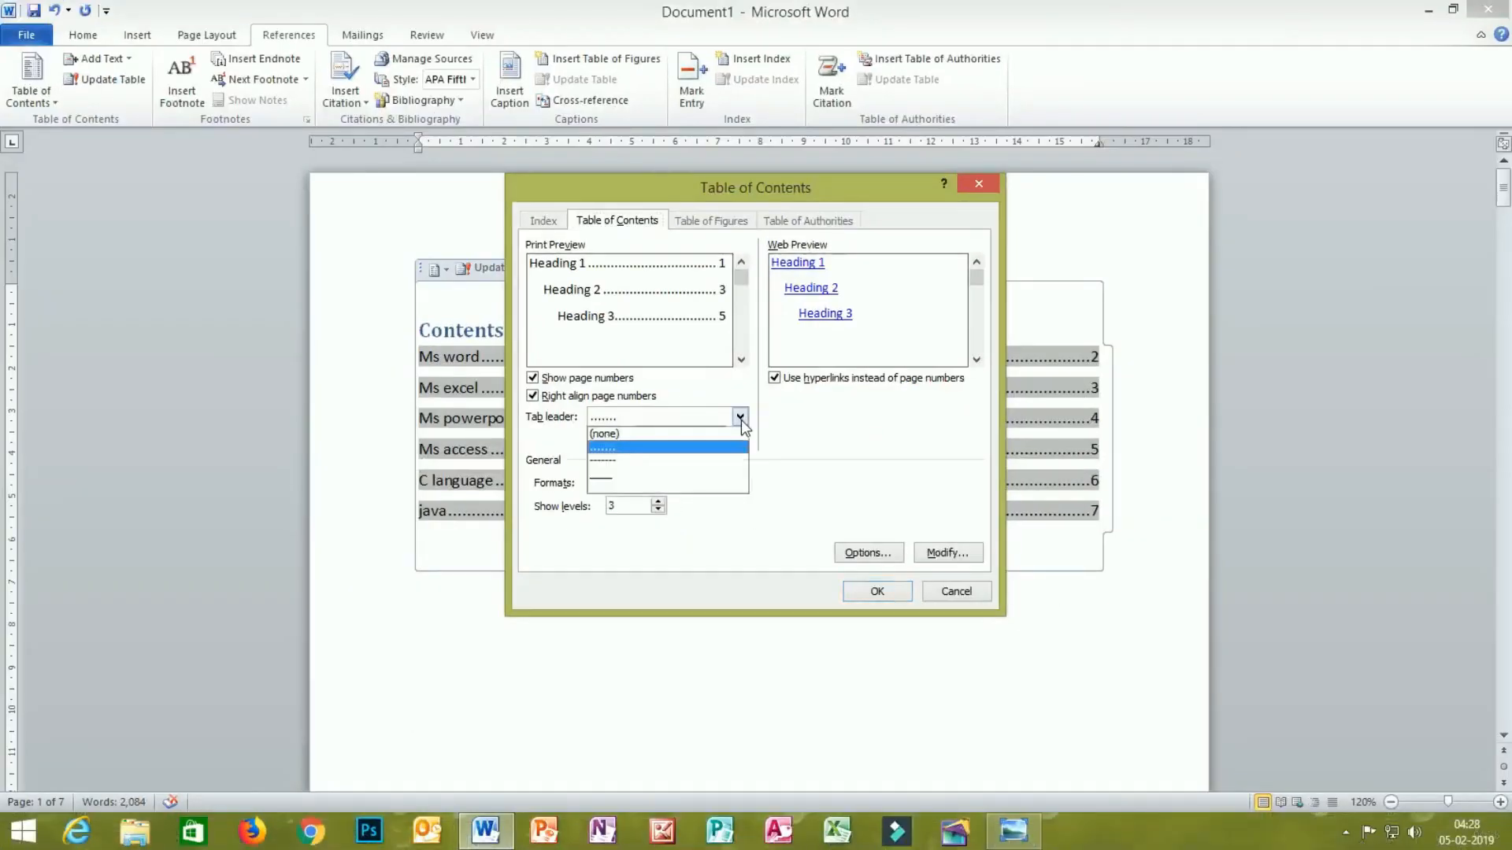
{"action": "left_click", "coordinate": [622, 476]}
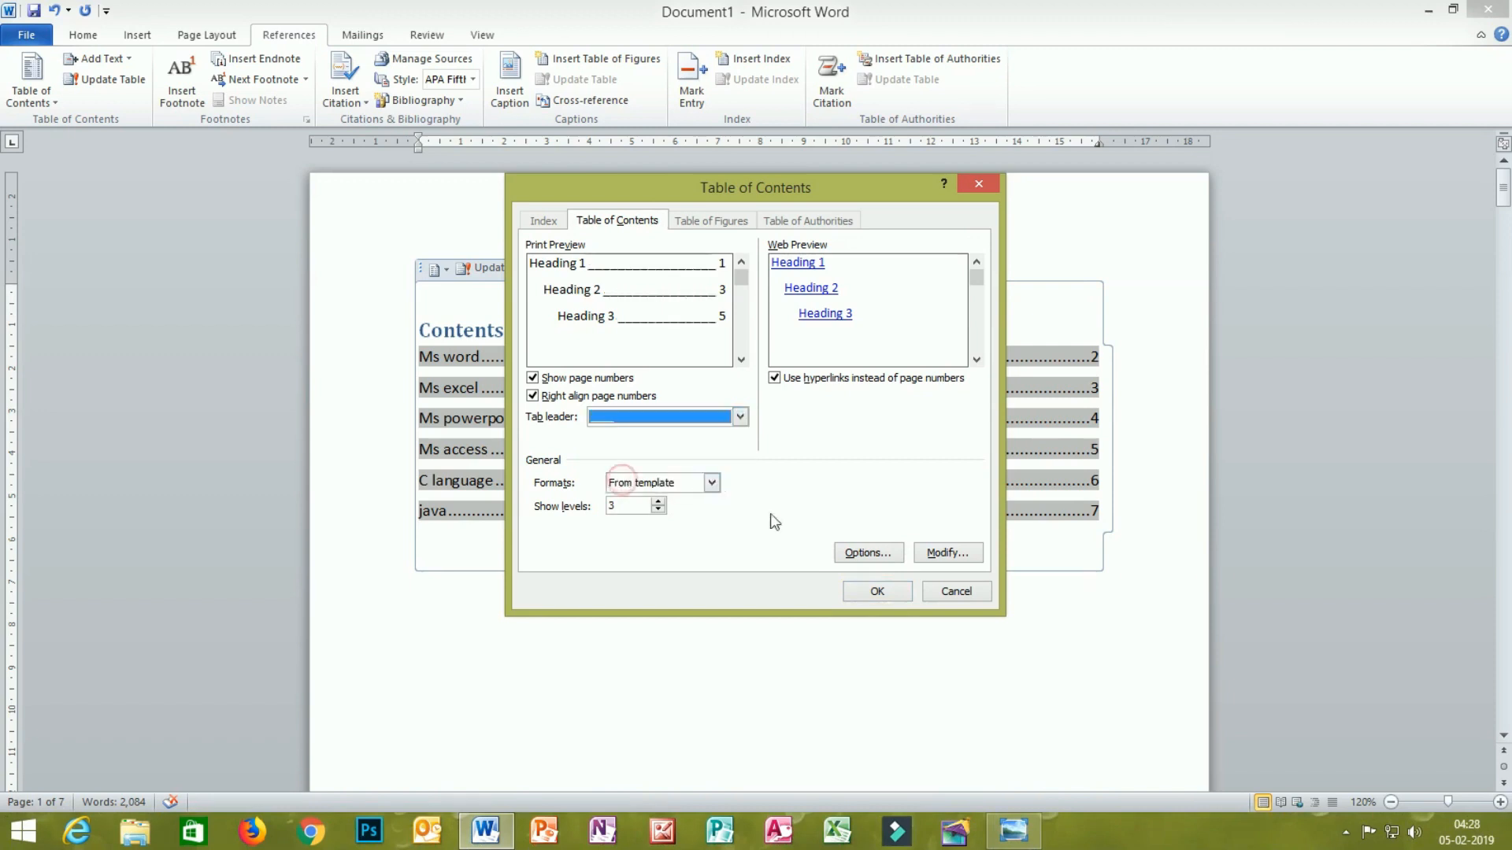
{"action": "left_click", "coordinate": [872, 590]}
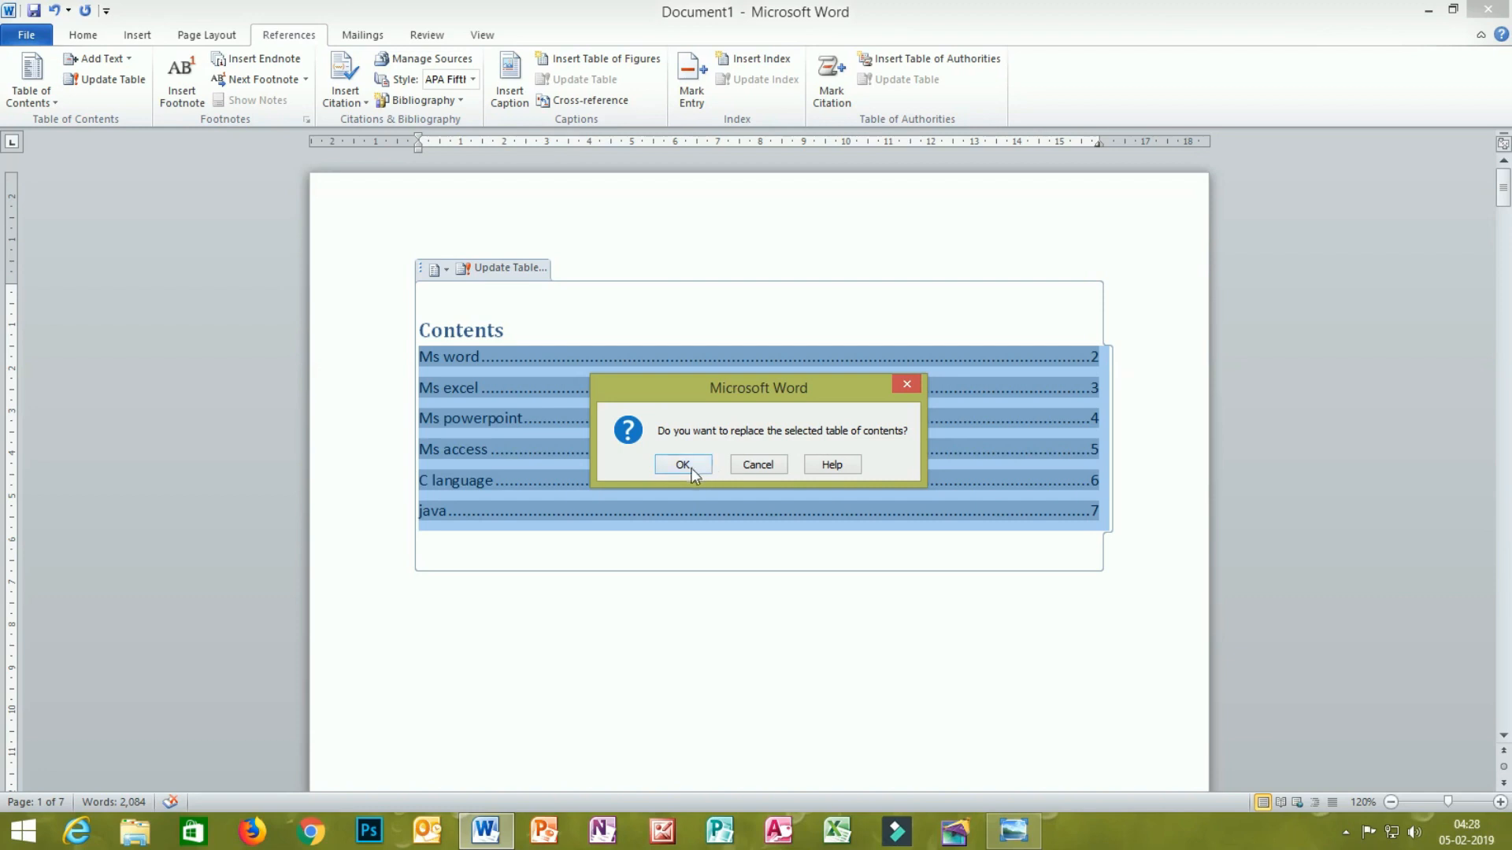
{"action": "left_click", "coordinate": [682, 464]}
{"action": "left_click", "coordinate": [647, 648]}
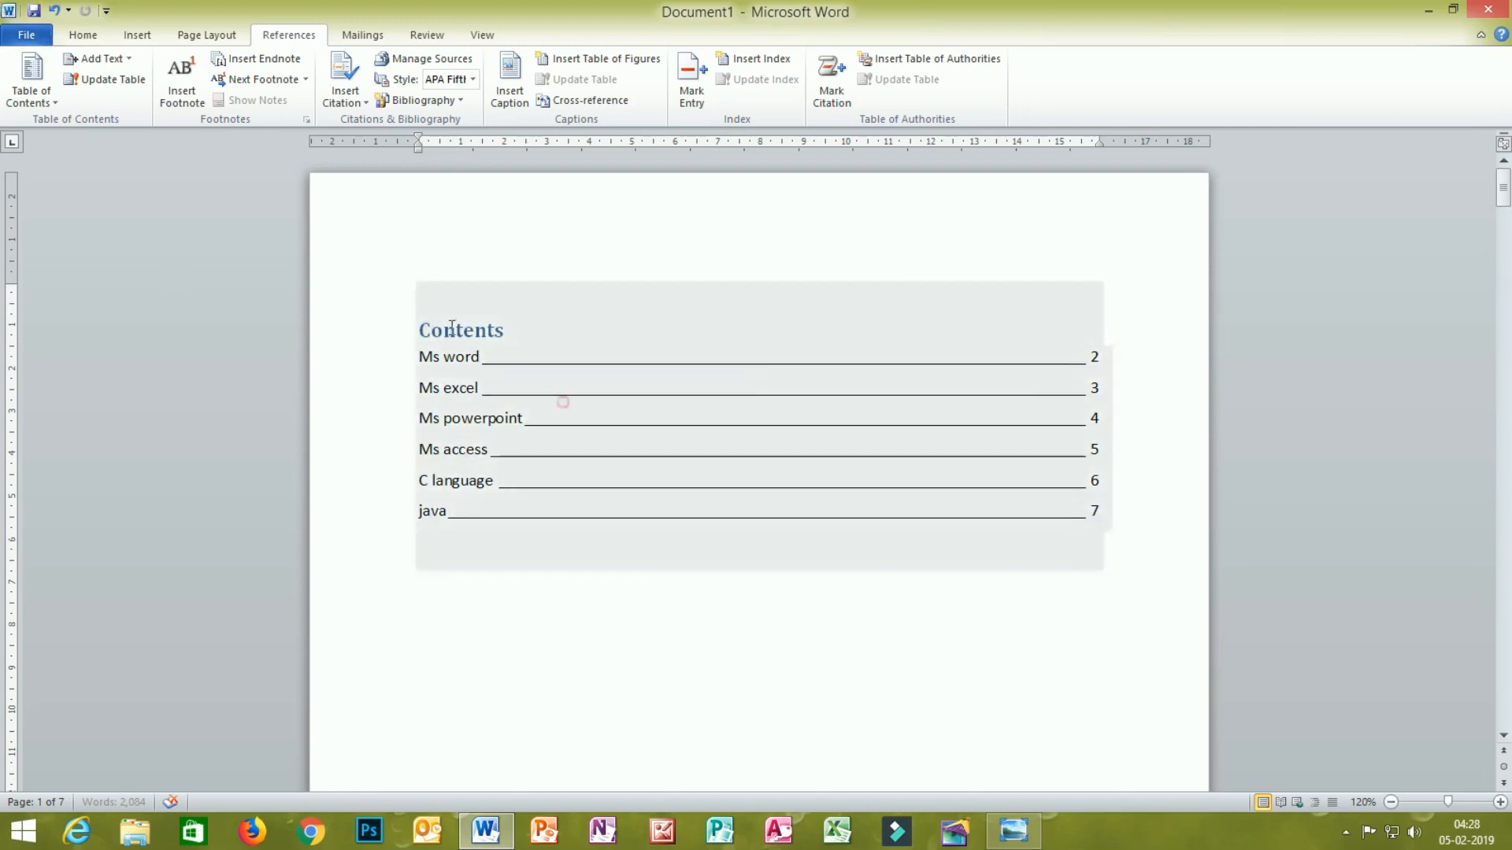
Open the custom table of contents settings for the existing table and choose the dotted tab leader
{"action": "left_click", "coordinate": [556, 398]}
{"action": "left_click", "coordinate": [30, 79]}
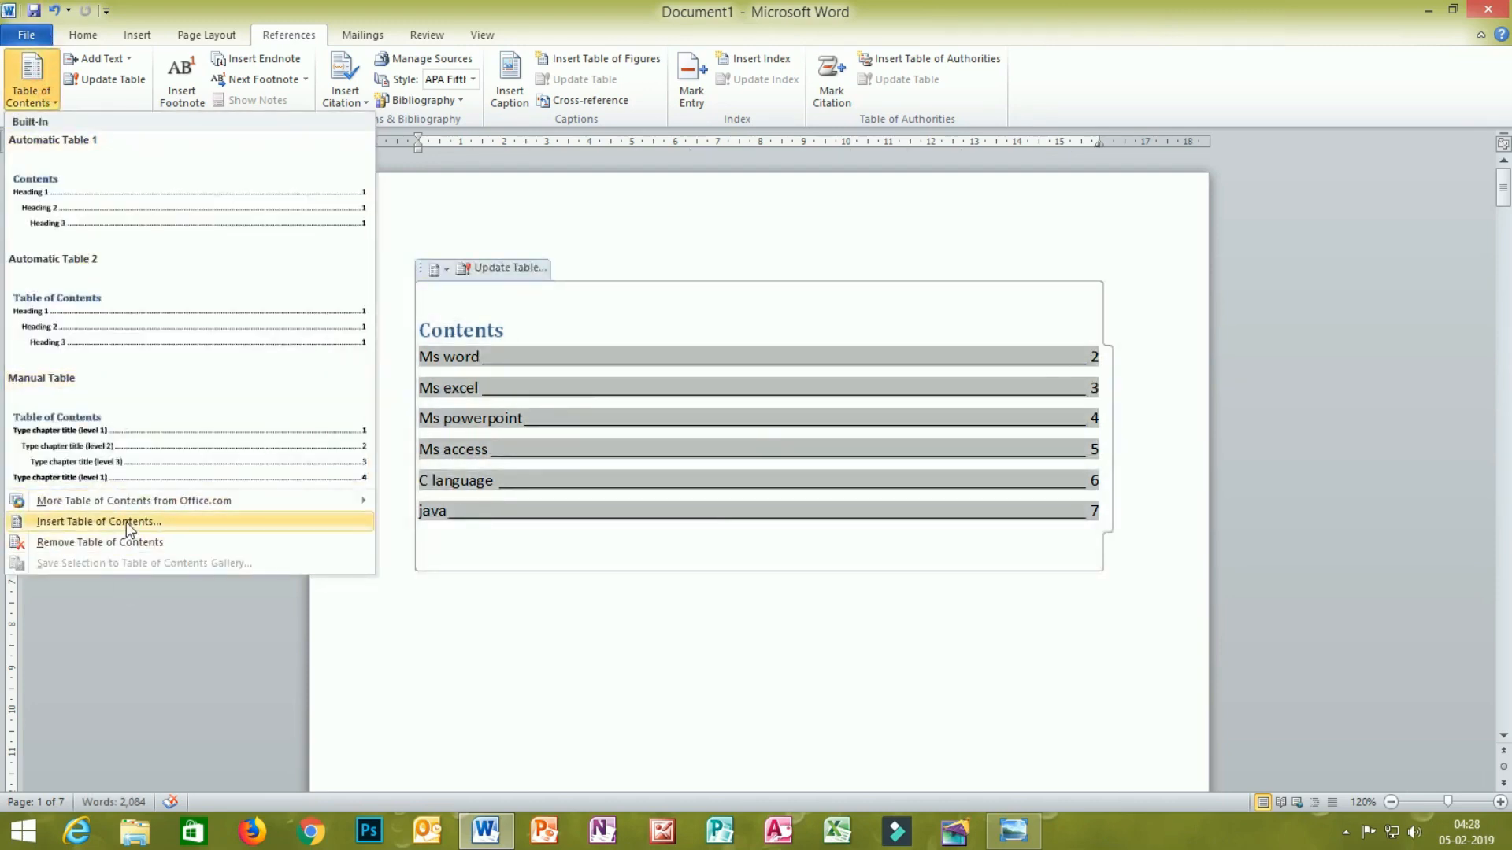
{"action": "left_click", "coordinate": [126, 522]}
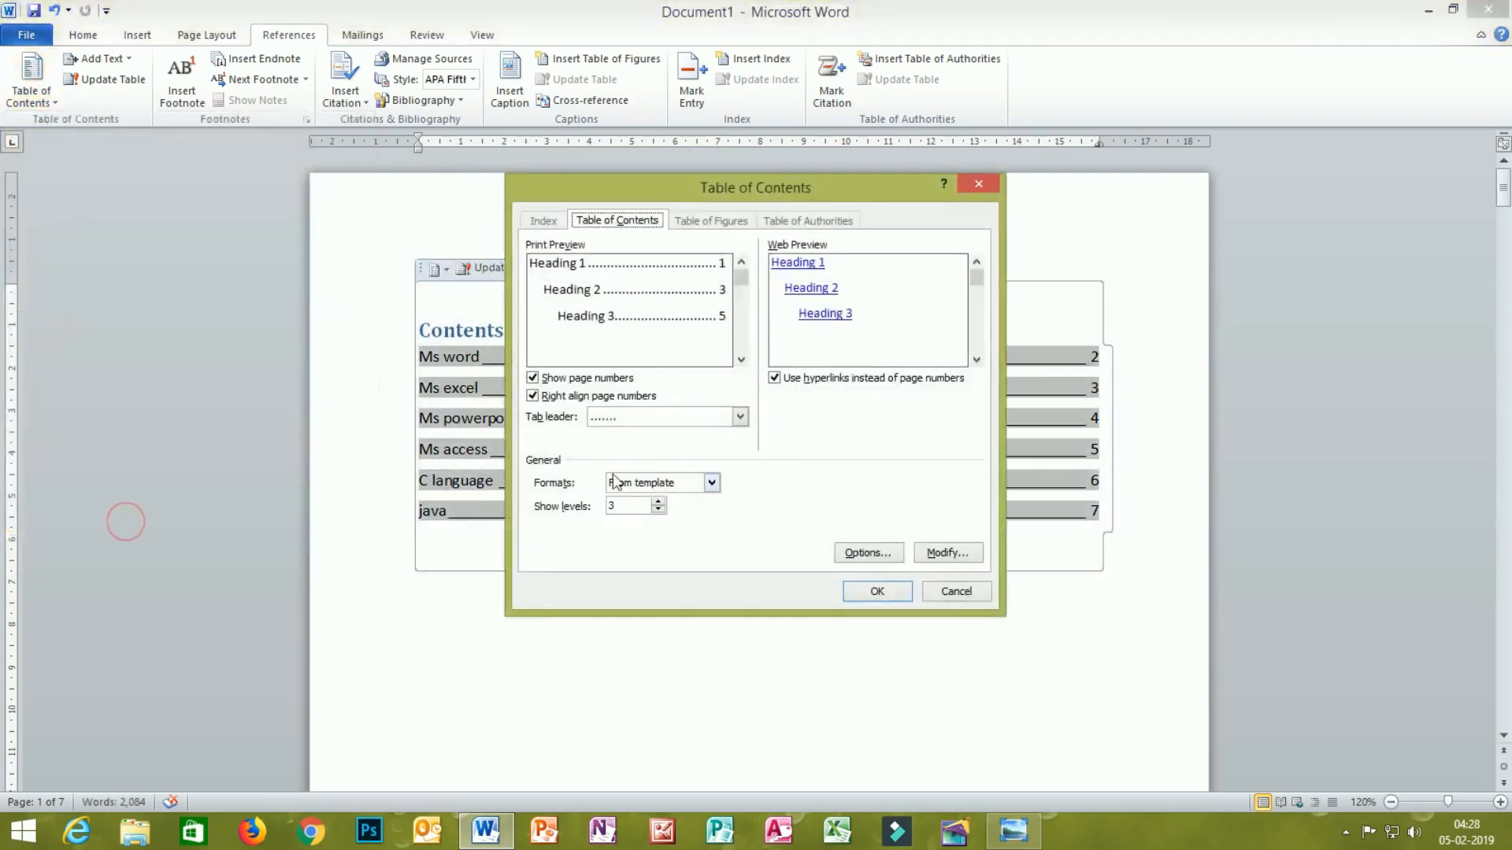
{"action": "left_click", "coordinate": [741, 418]}
{"action": "left_click", "coordinate": [815, 443]}
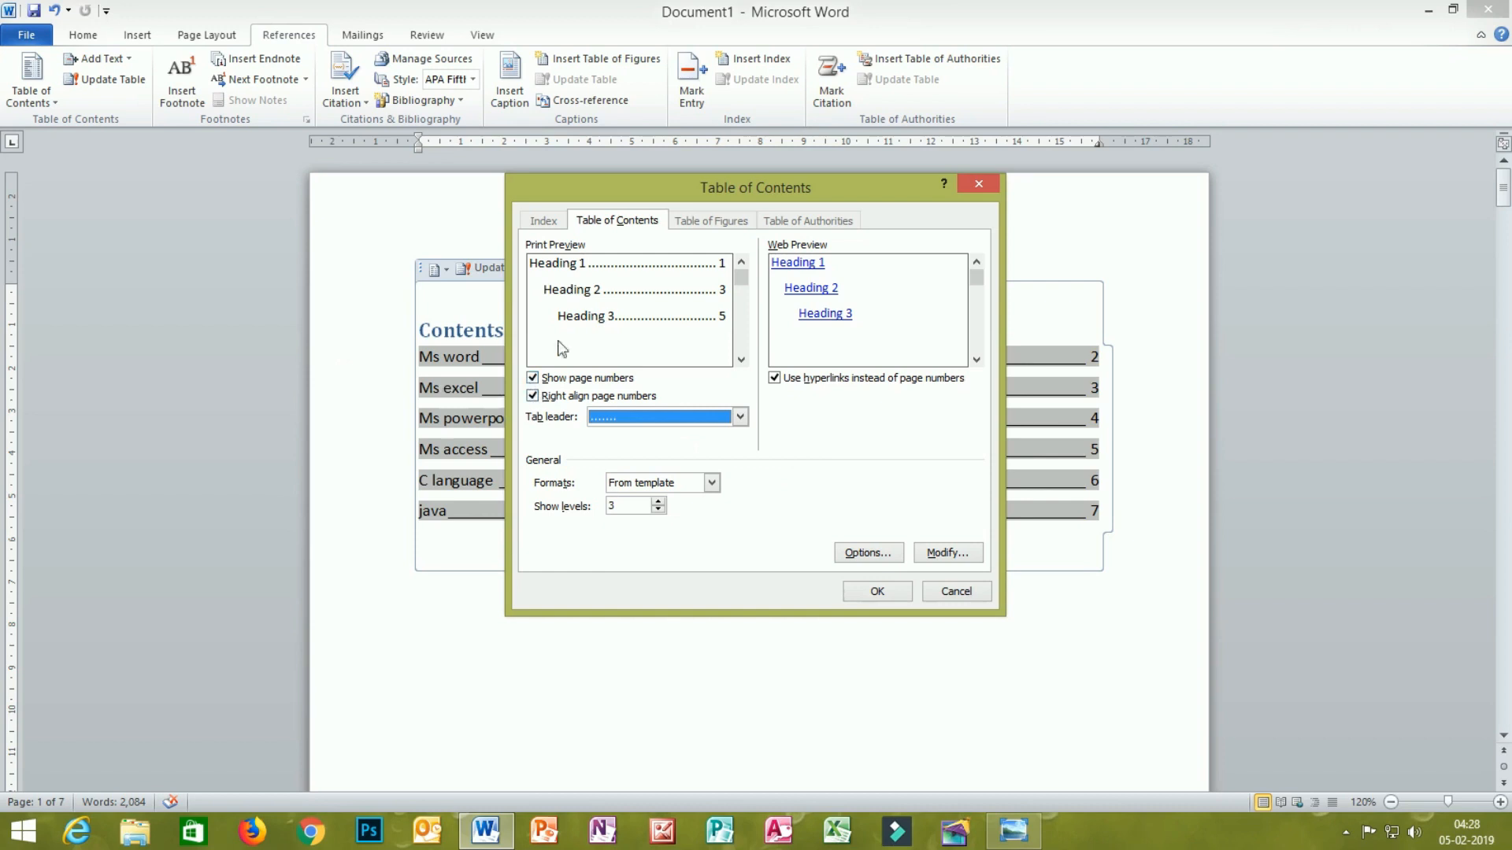
{"action": "left_click_drag", "start_coordinate": [696, 196], "coordinate": [384, 604]}
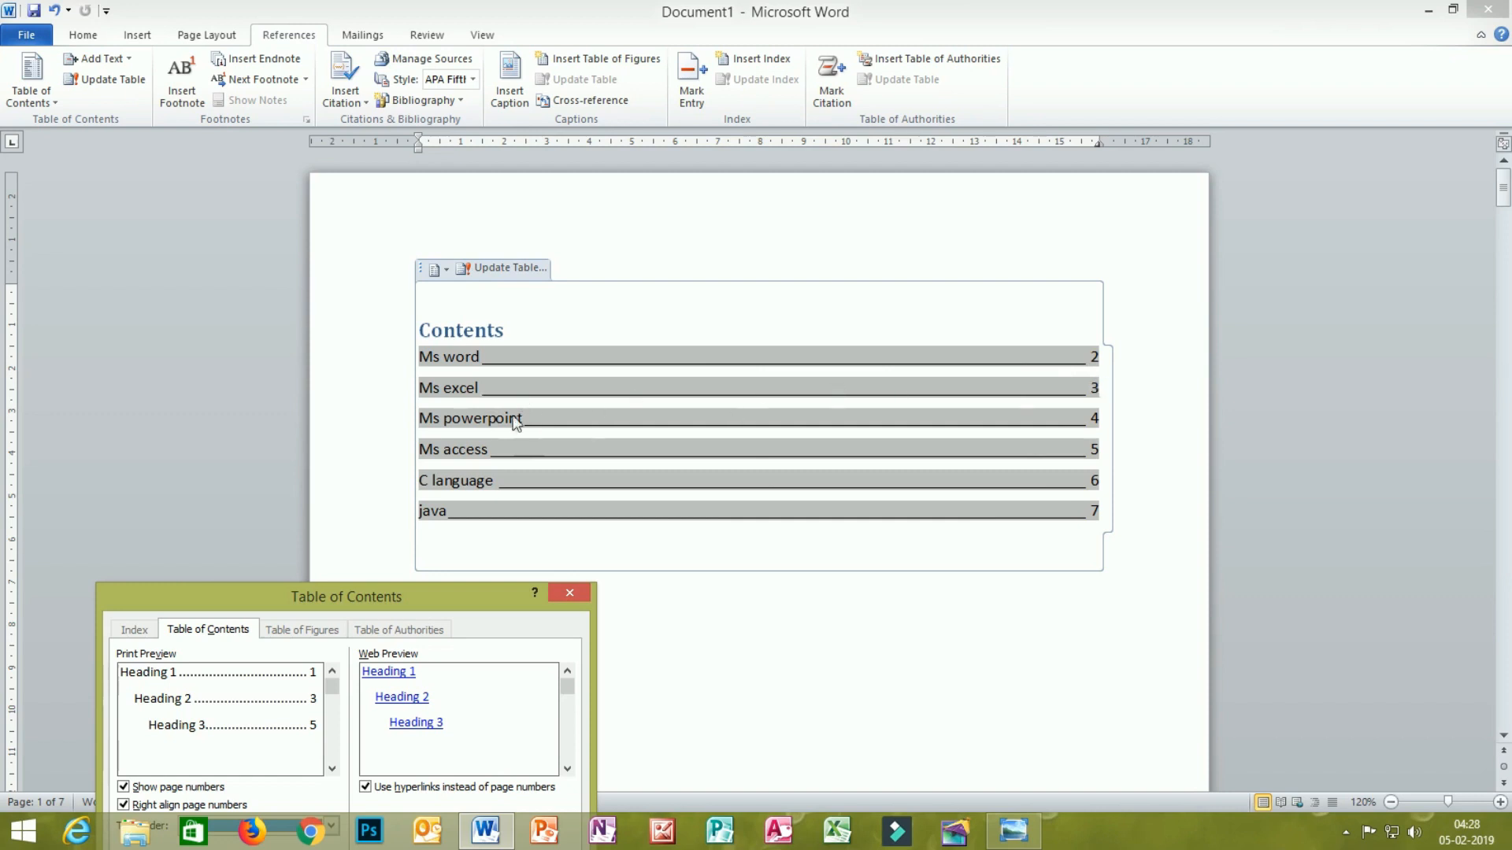
{"action": "left_click_drag", "start_coordinate": [438, 596], "coordinate": [627, 225]}
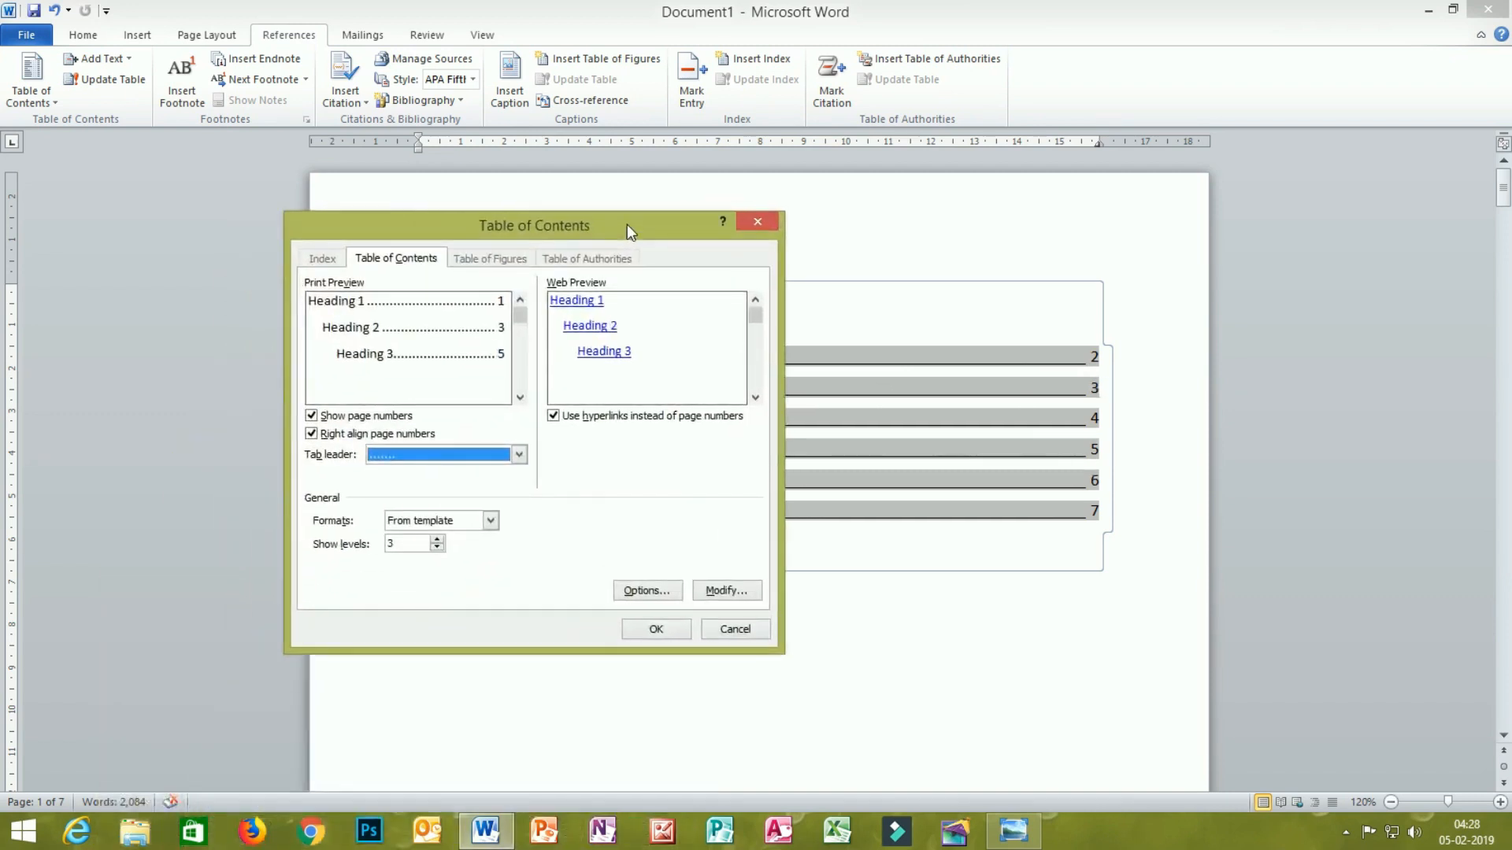
Turn page numbers and their right alignment off and back on in the preview, and replace the table of contents with the dotted-leader version
{"action": "left_click", "coordinate": [312, 416]}
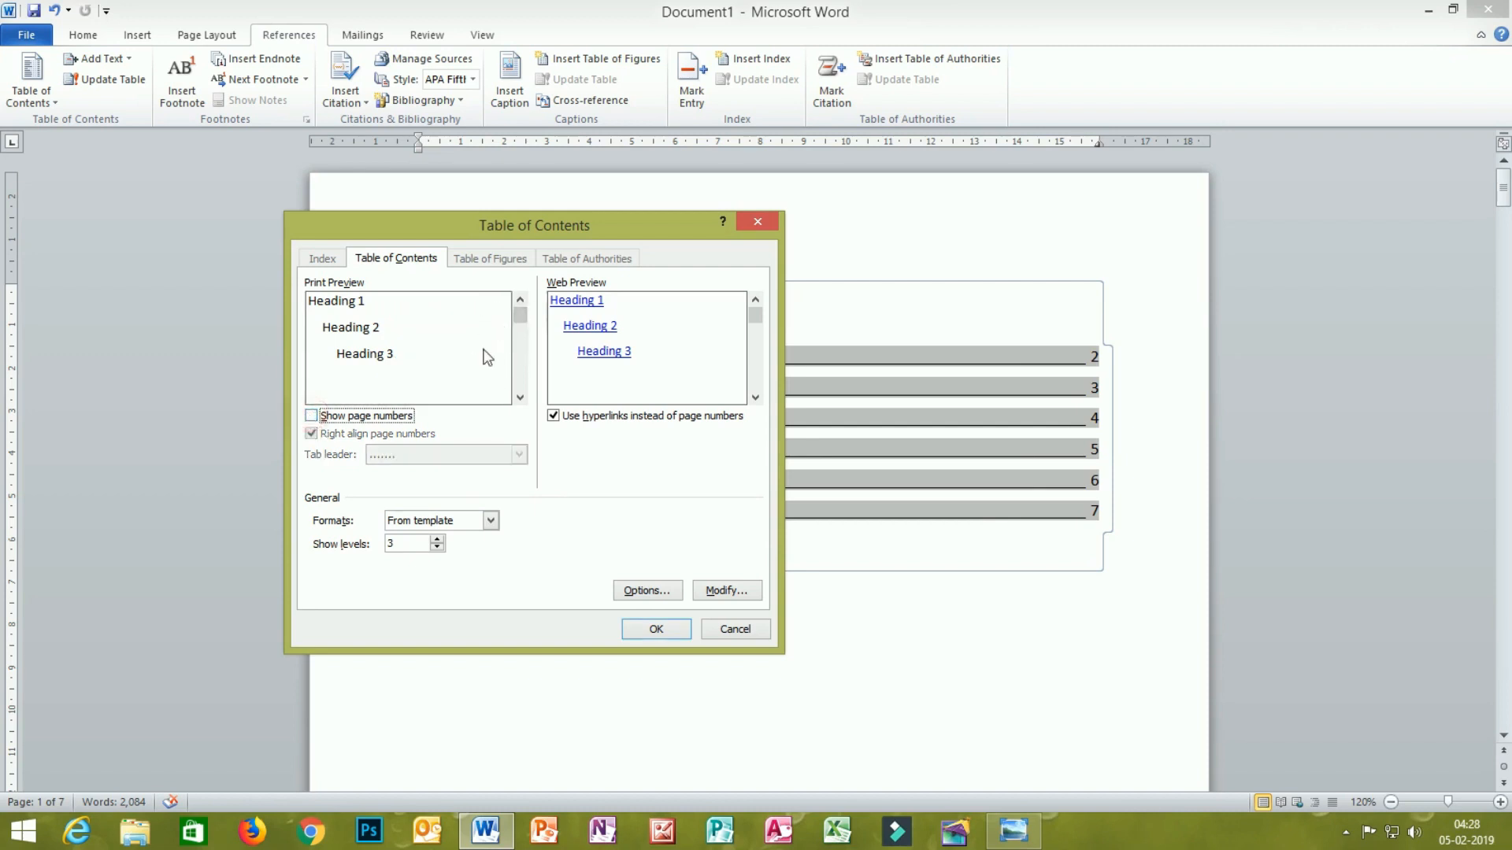
{"action": "left_click", "coordinate": [311, 416]}
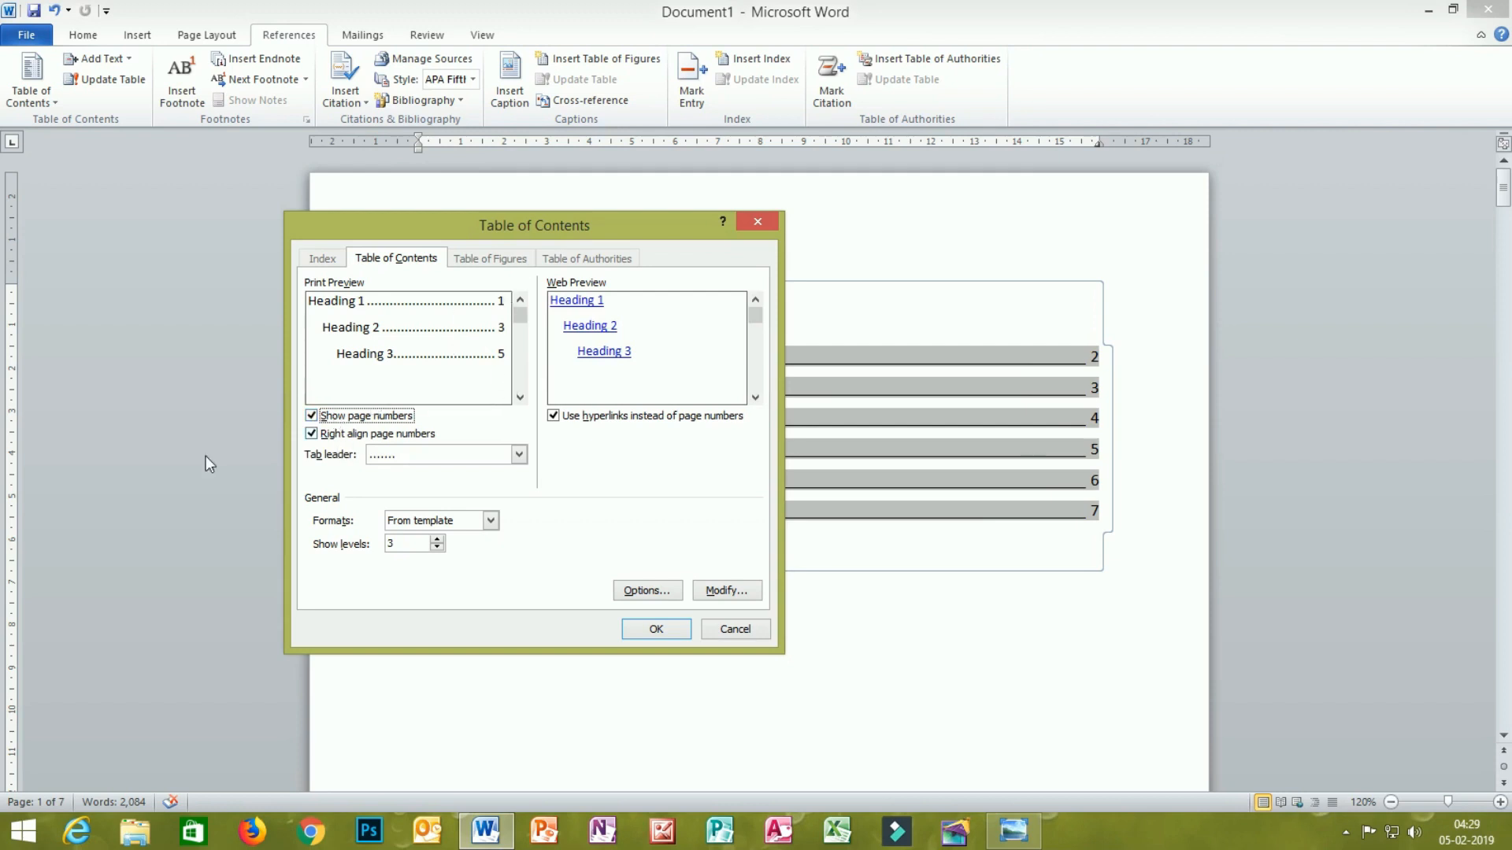
{"action": "left_click", "coordinate": [313, 436]}
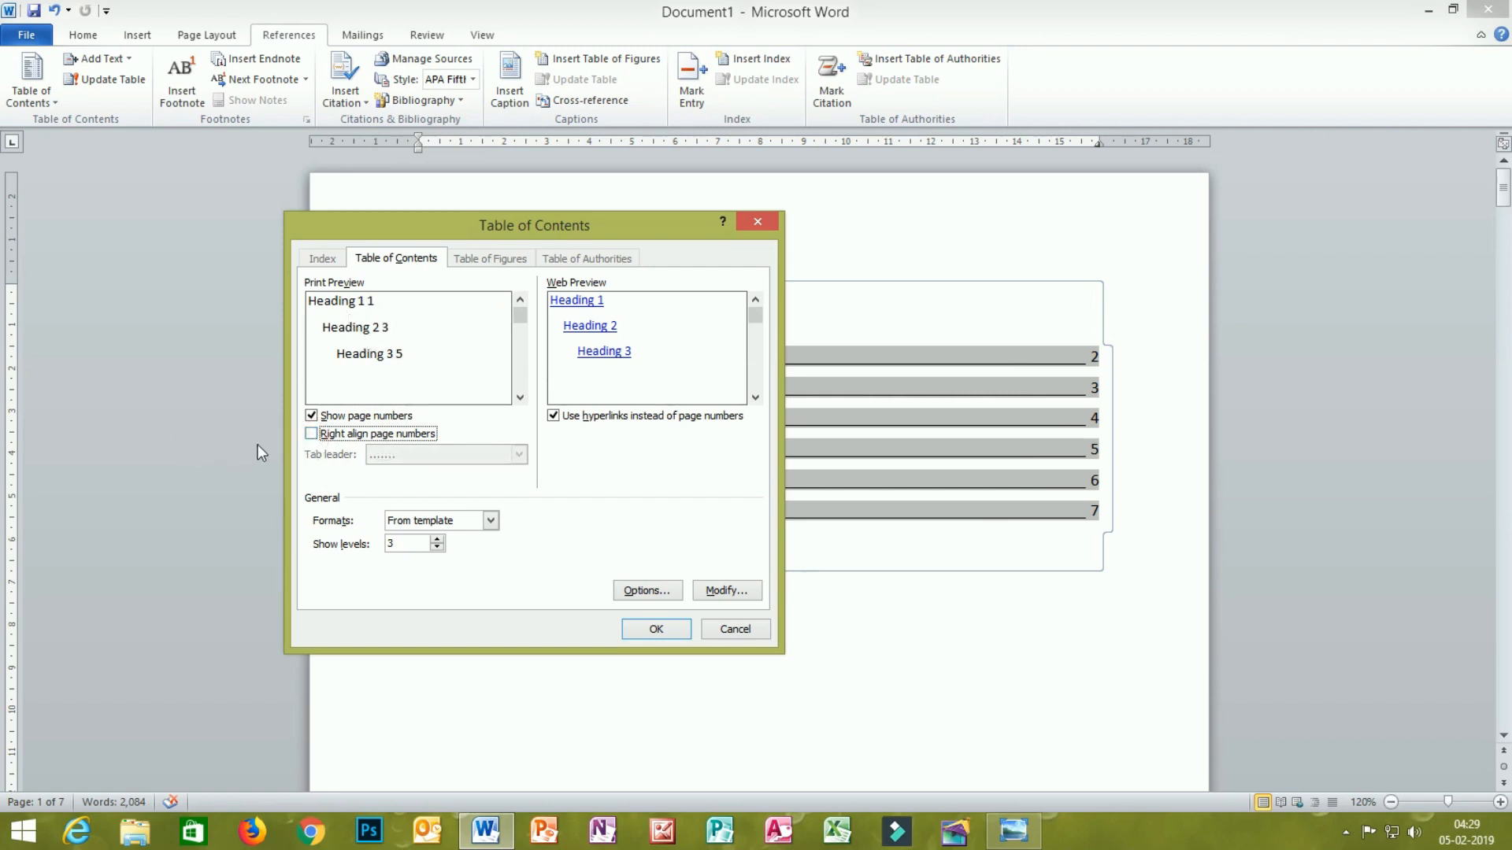
{"action": "left_click", "coordinate": [313, 435]}
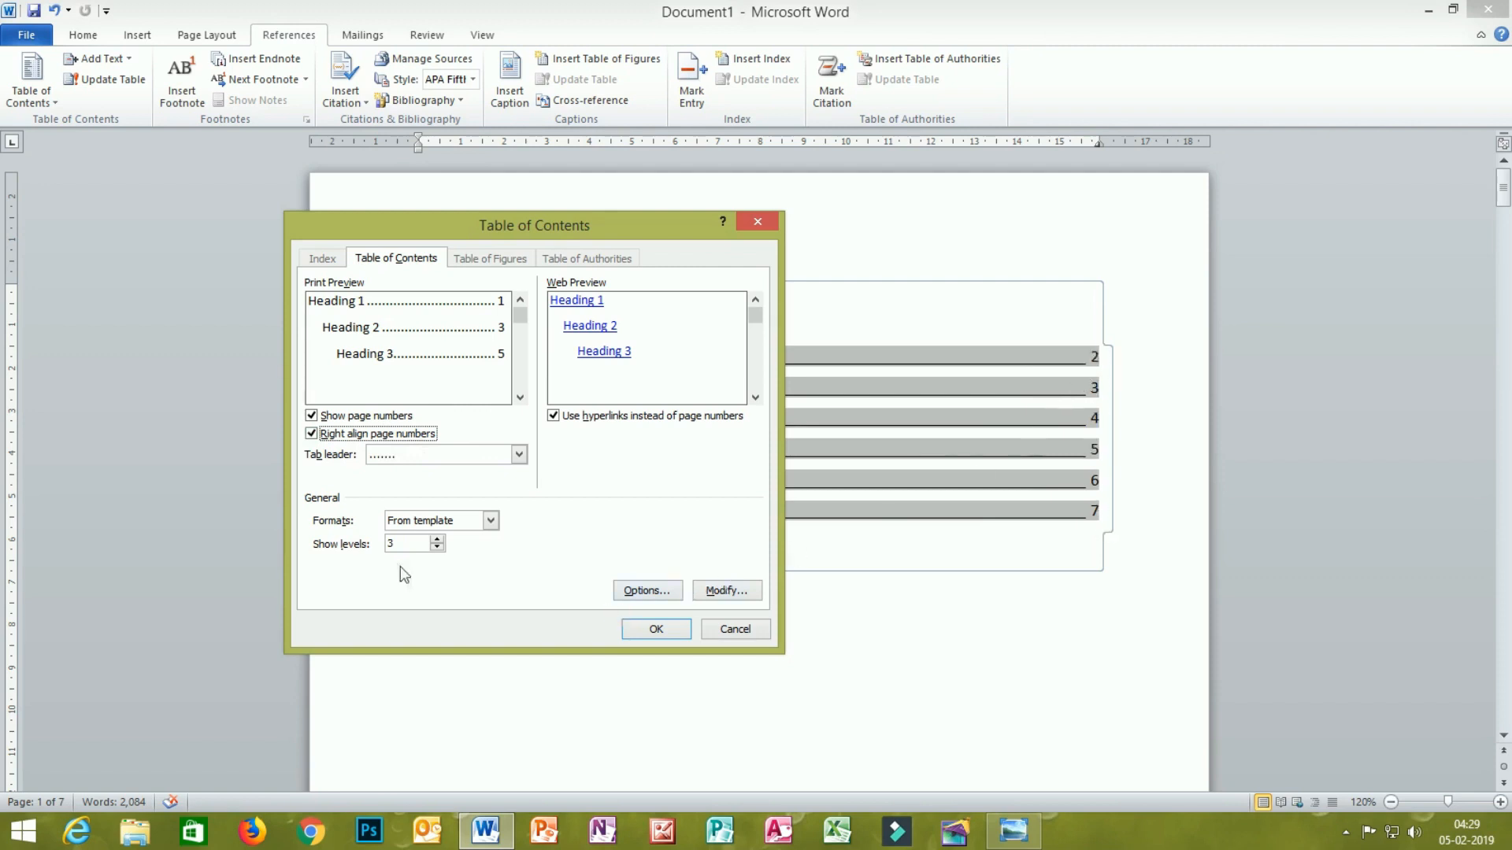
{"action": "left_click", "coordinate": [659, 626]}
{"action": "left_click", "coordinate": [682, 465]}
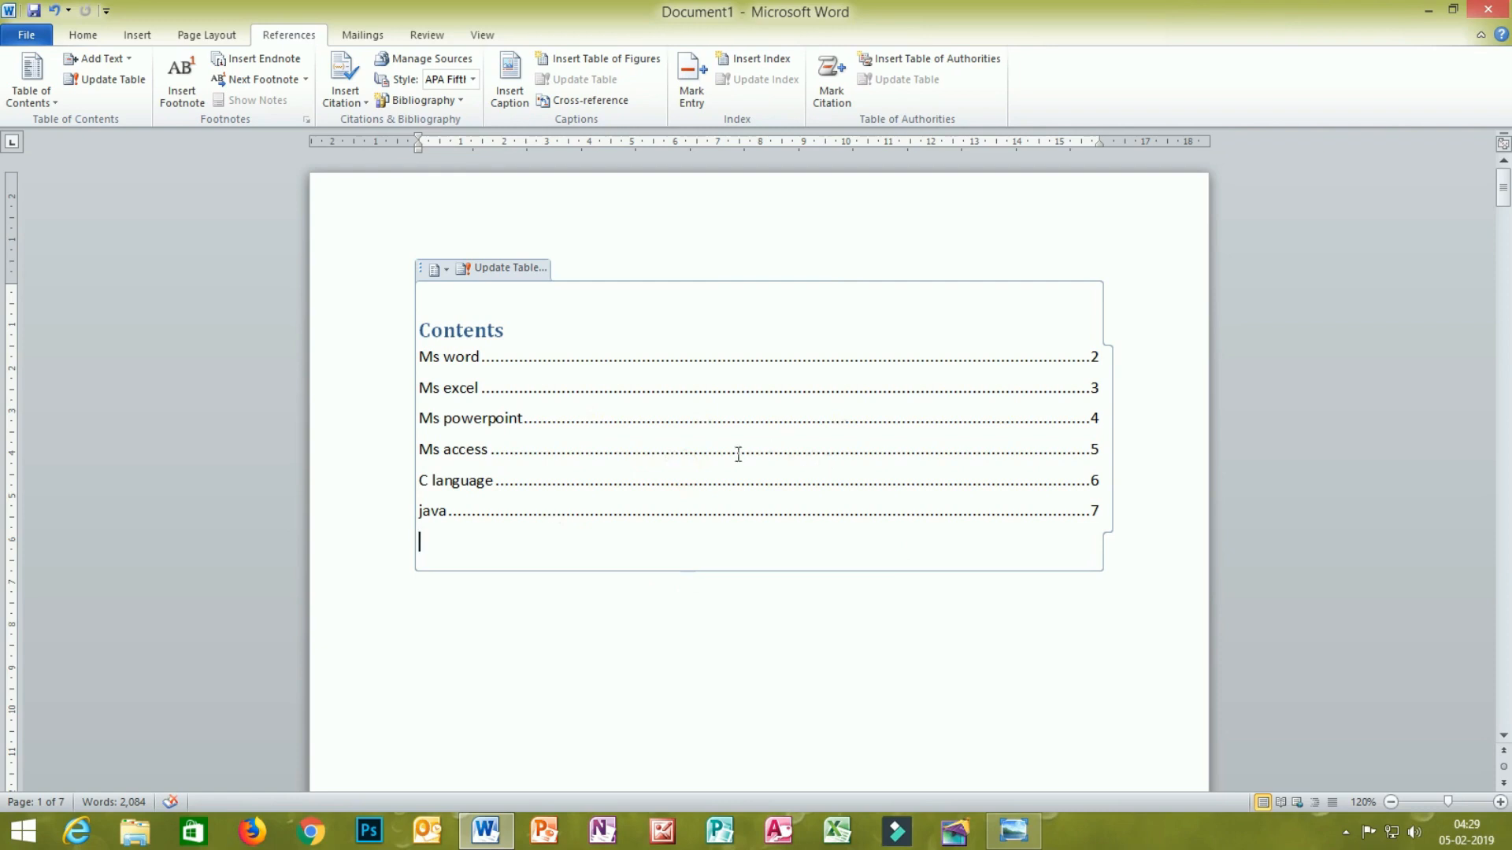
Change the dotted table of contents to the solid underline tab leader, replacing the existing table
{"action": "left_click", "coordinate": [779, 443]}
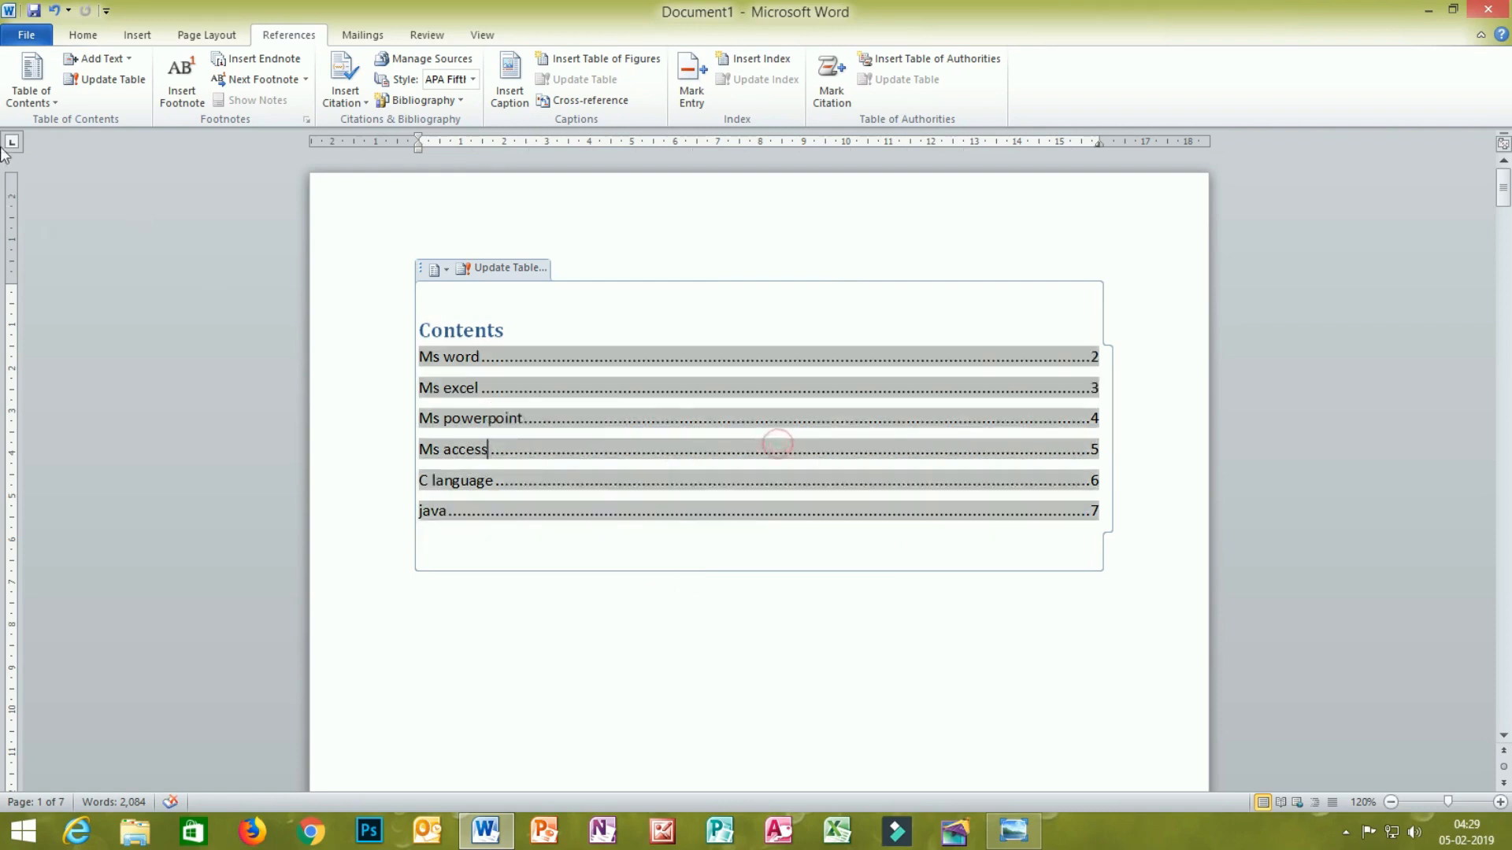
{"action": "left_click", "coordinate": [14, 88]}
{"action": "left_click", "coordinate": [109, 523]}
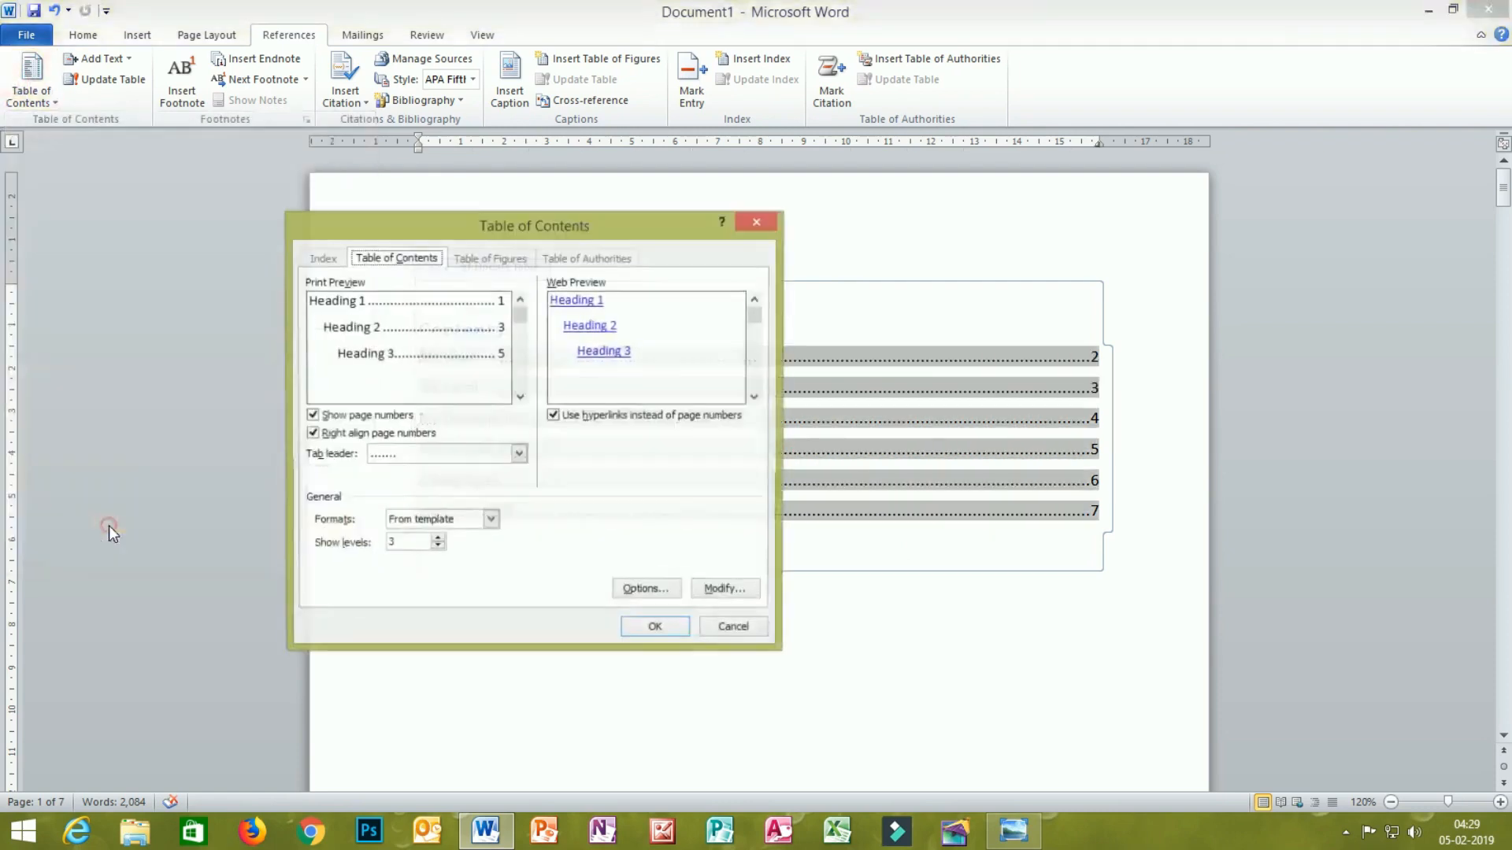
{"action": "left_click", "coordinate": [519, 454]}
{"action": "left_click", "coordinate": [464, 516]}
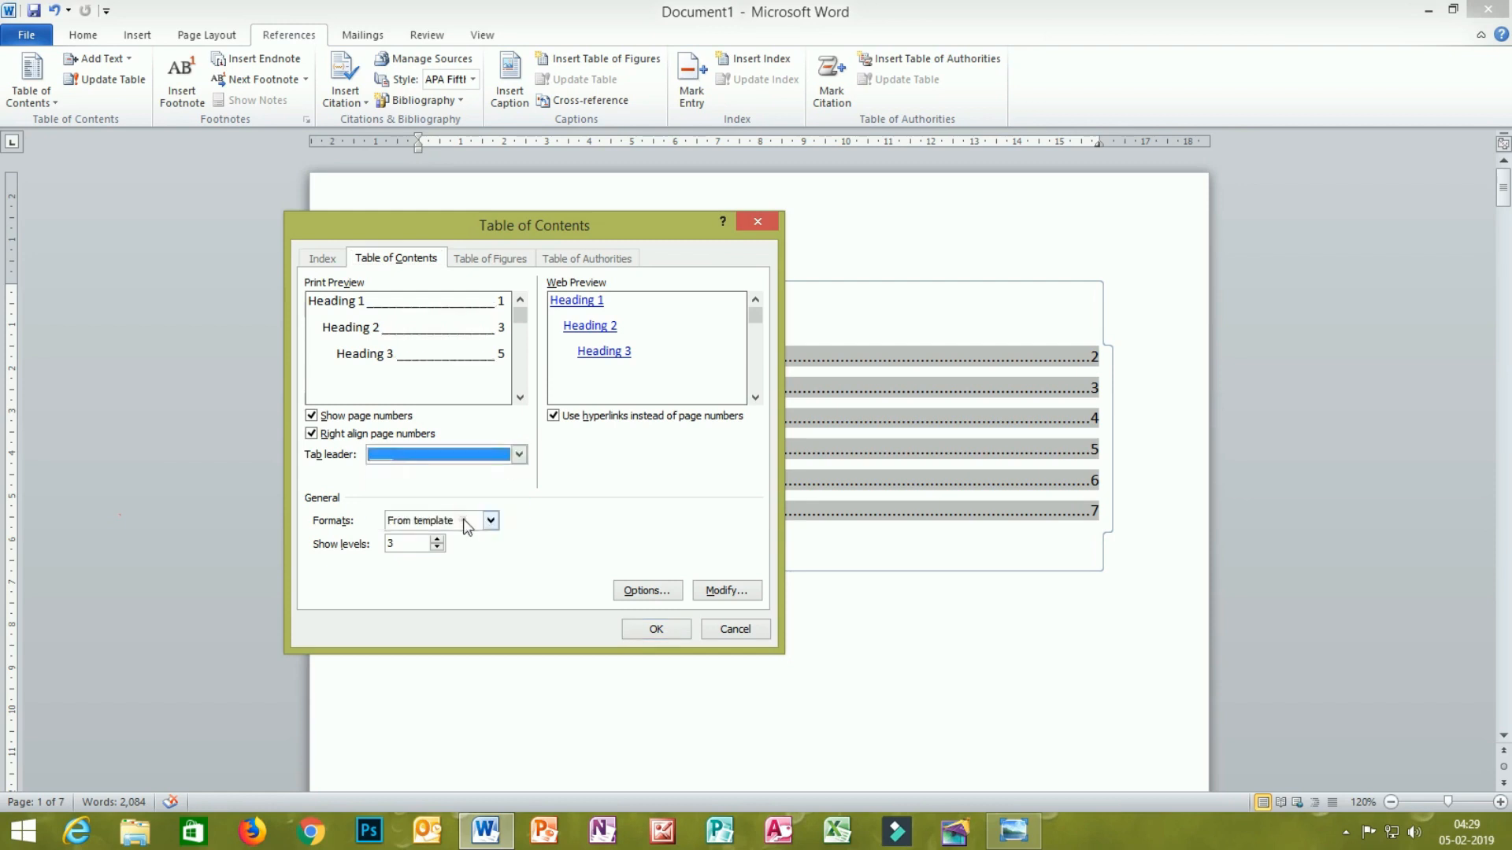
{"action": "left_click", "coordinate": [658, 634]}
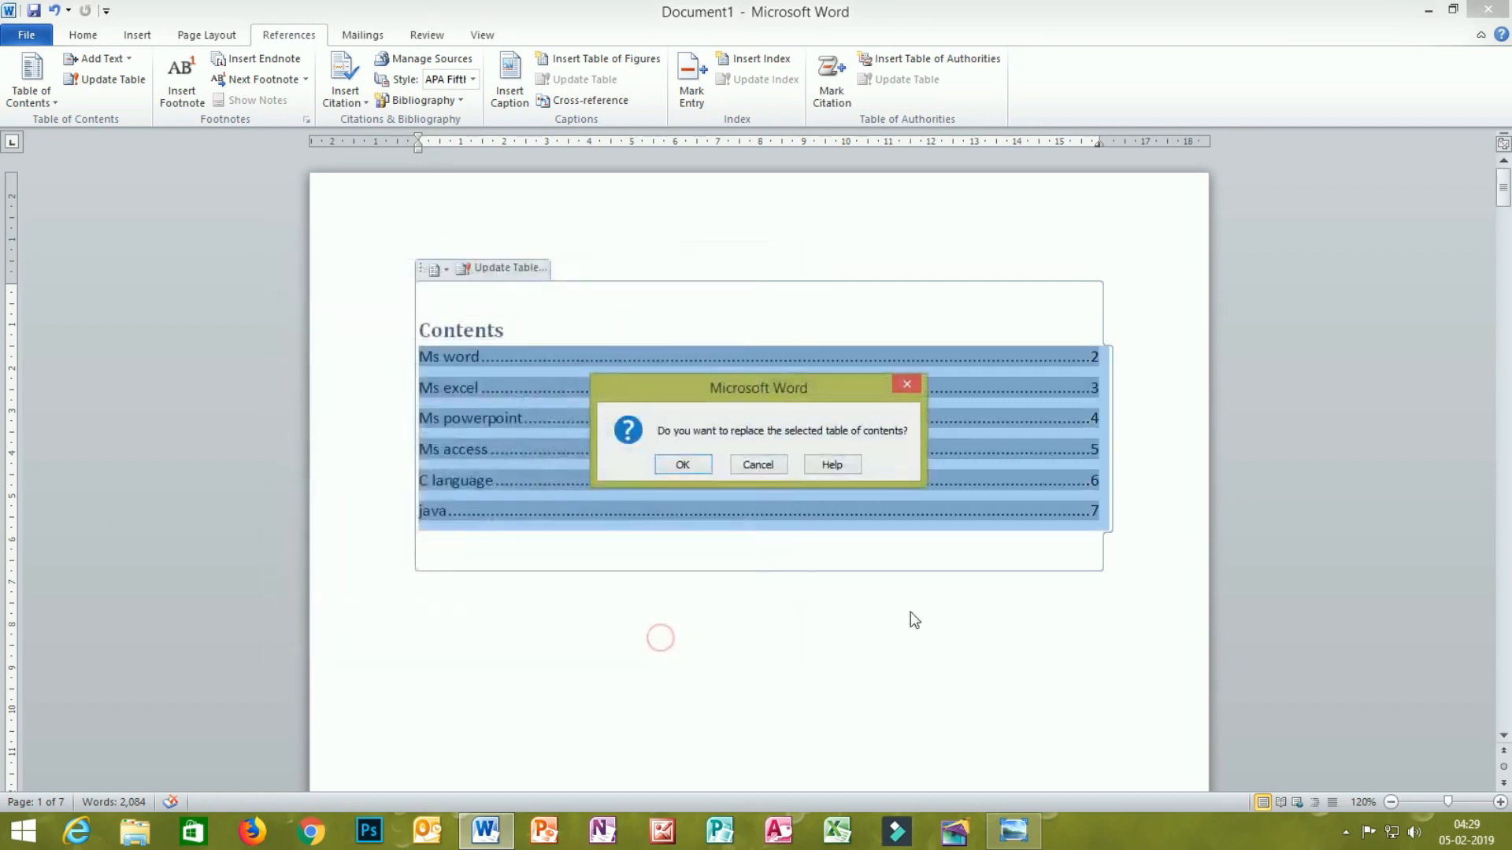
{"action": "left_click", "coordinate": [683, 466]}
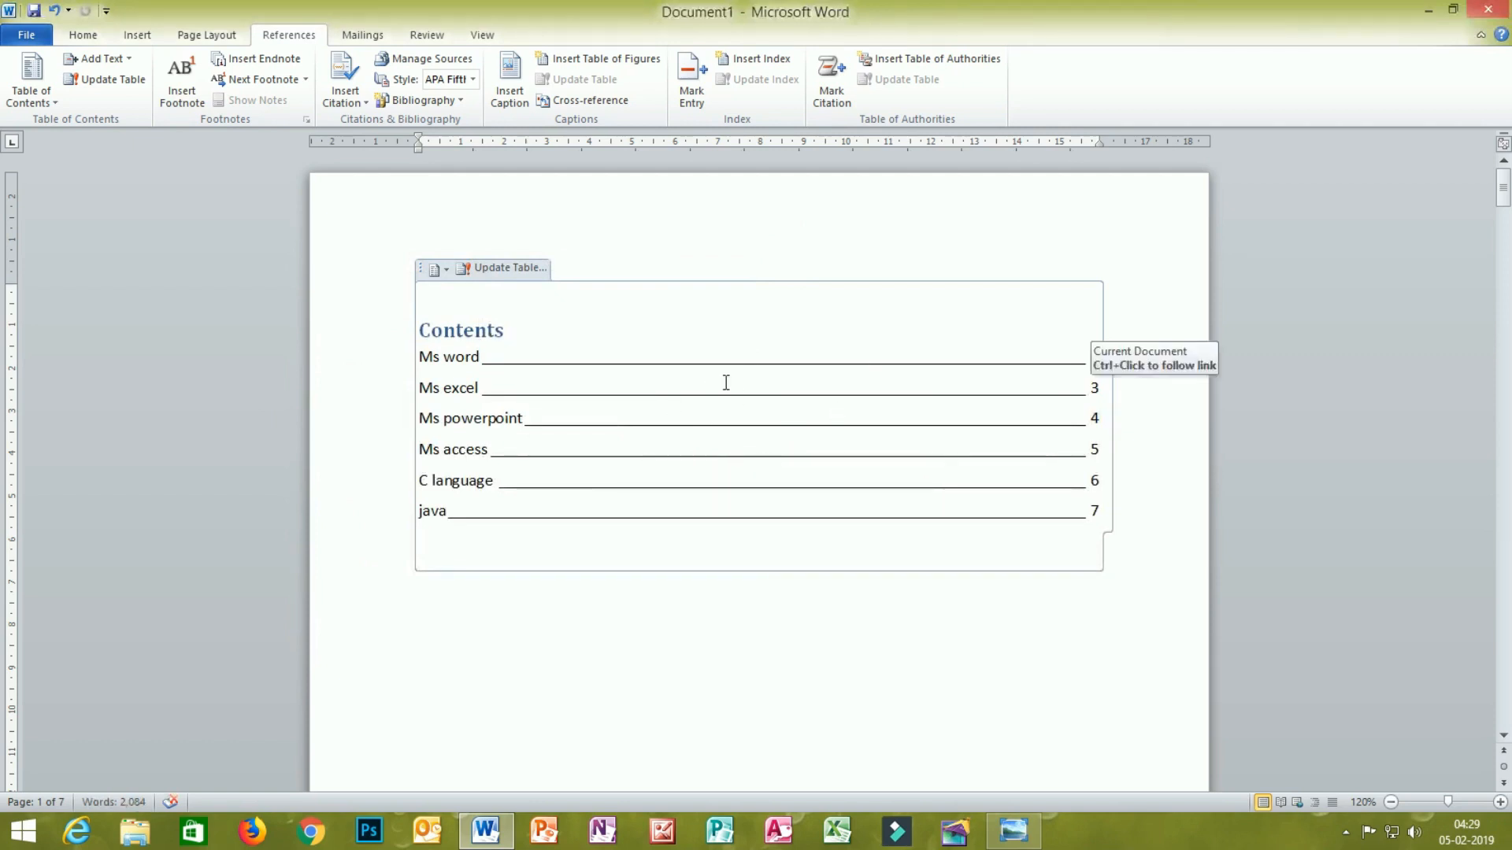
Remove the table of contents from page 1 and undo the removal
{"action": "left_click", "coordinate": [36, 85]}
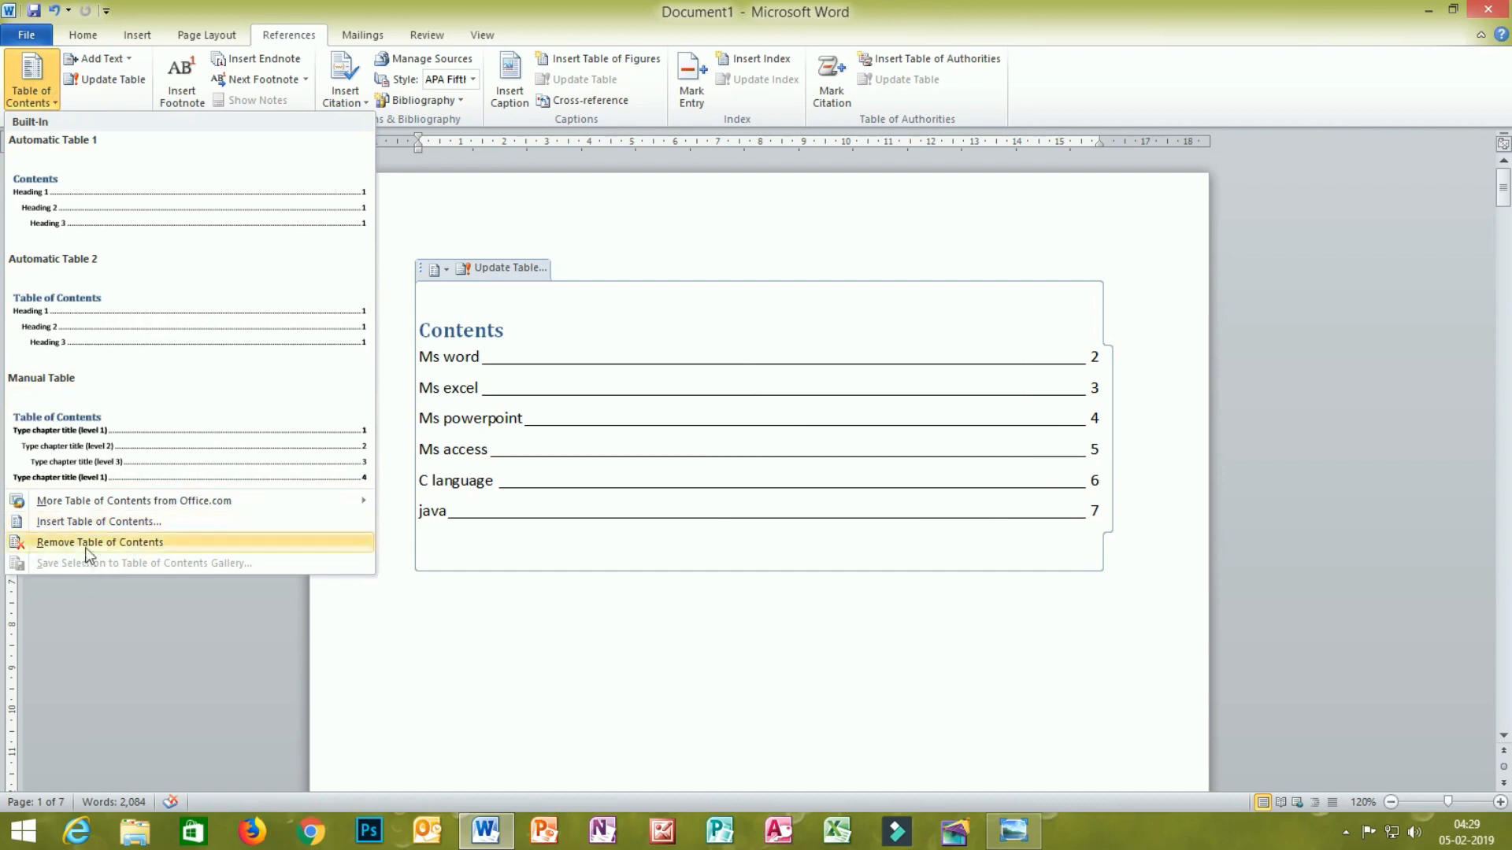
{"action": "left_click", "coordinate": [135, 545]}
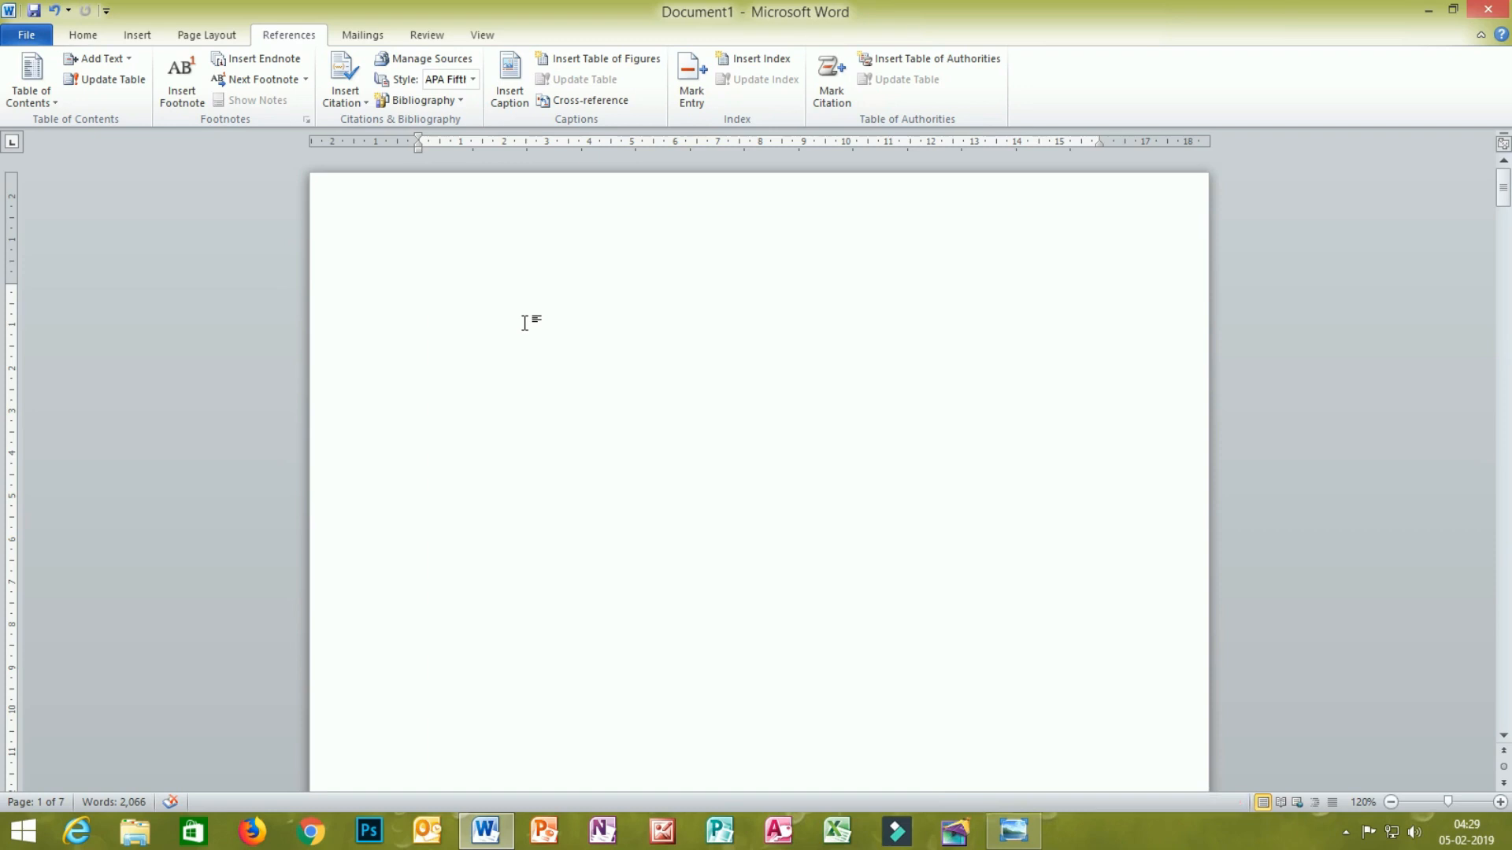
{"action": "key", "text": "ctrl+z"}
{"action": "double_click", "coordinate": [636, 626]}
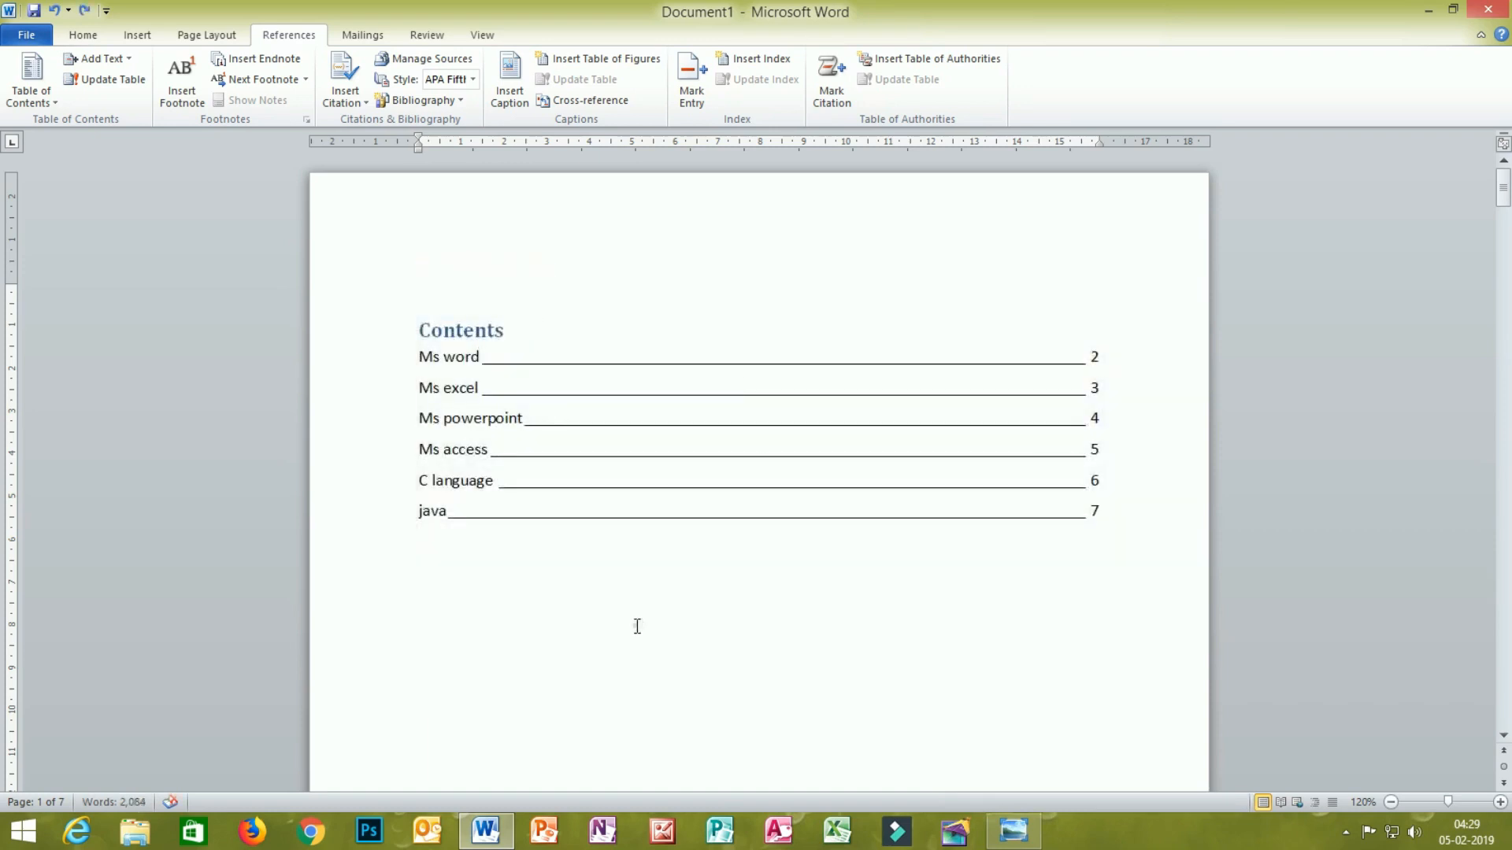
Replace the "Ms word" heading text on page 2 with "autocad" and return to the table of contents
{"action": "scroll", "coordinate": [637, 626], "scroll_direction": "down", "scroll_amount": 10}
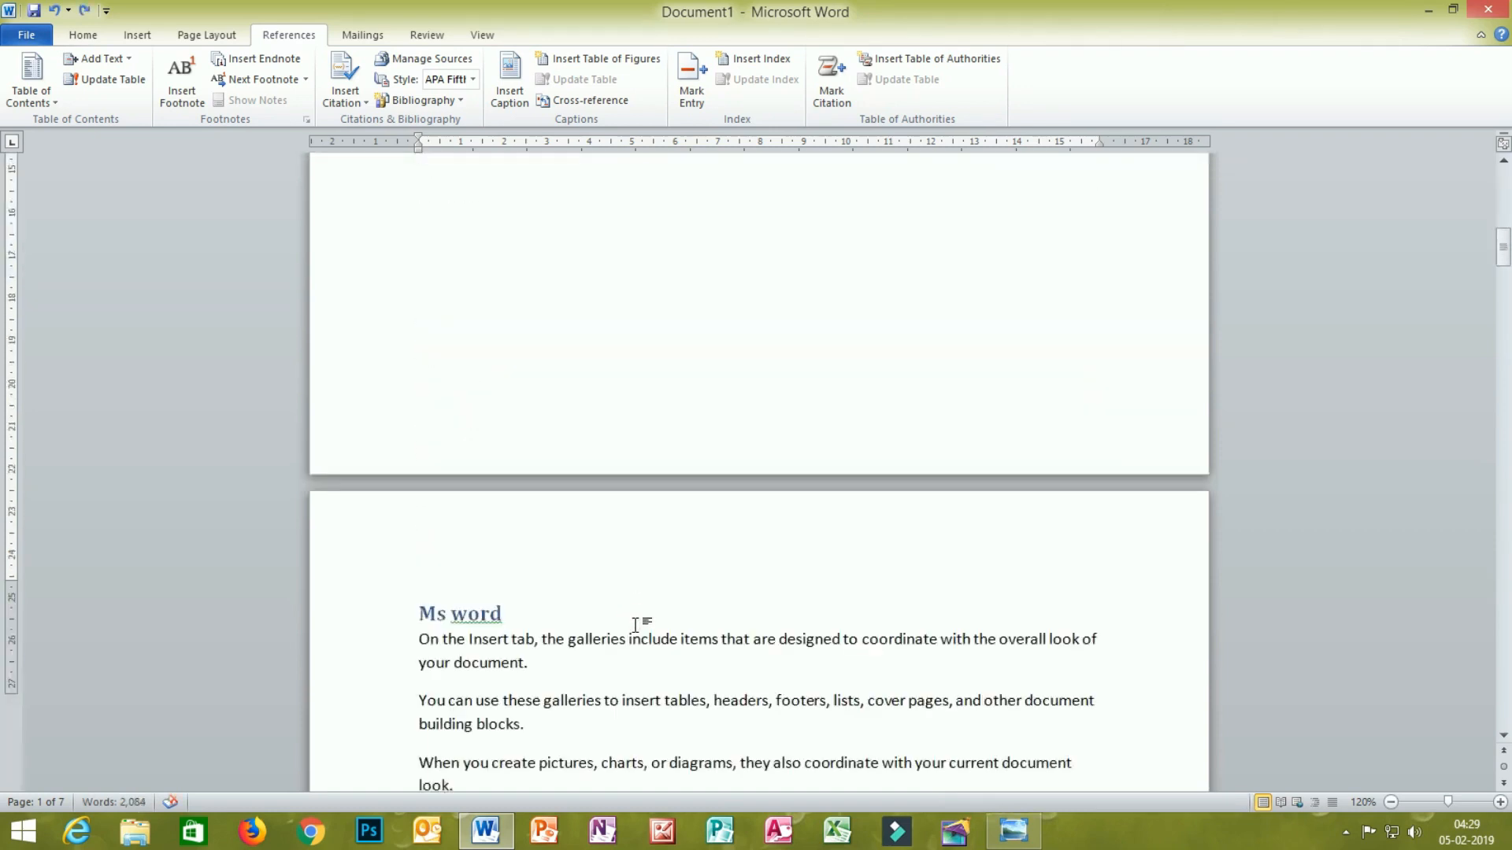
{"action": "scroll", "coordinate": [640, 601], "scroll_direction": "down", "scroll_amount": 6}
{"action": "scroll", "coordinate": [640, 602], "scroll_direction": "up", "scroll_amount": 14}
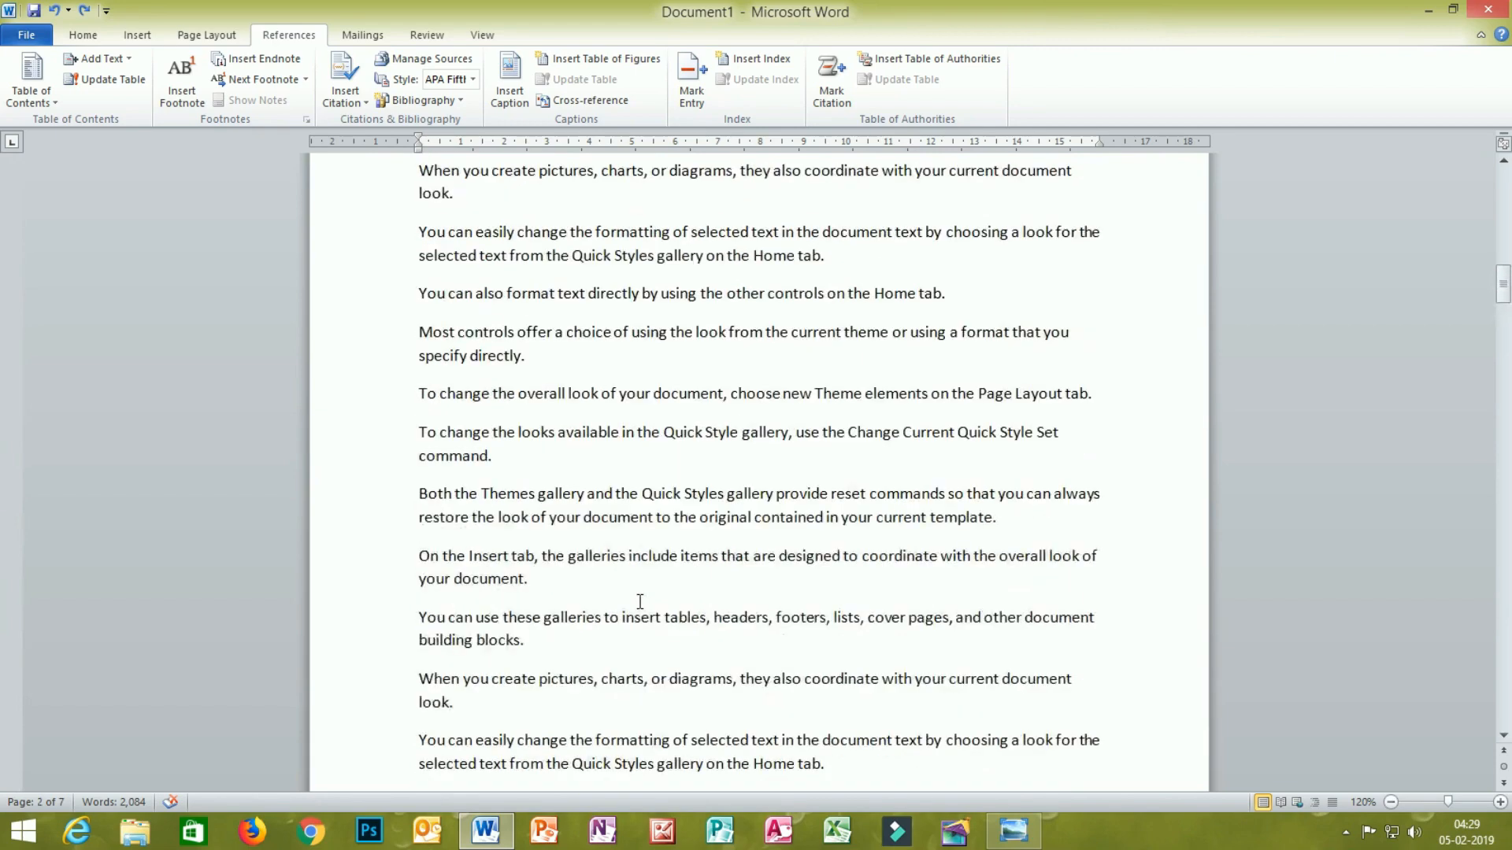
{"action": "left_click", "coordinate": [499, 618]}
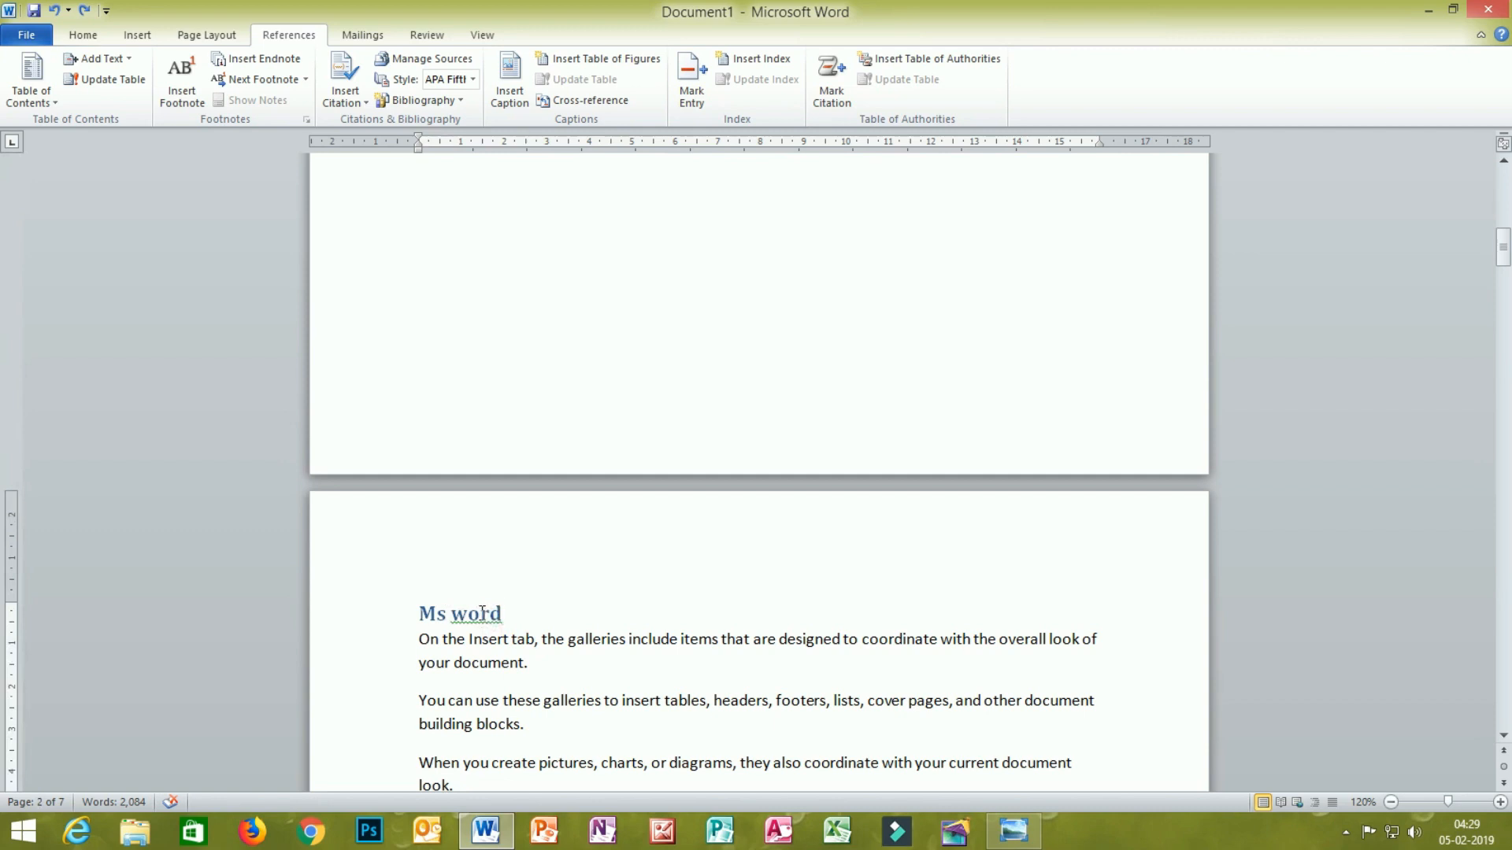
{"action": "key", "text": "BackSpace"}
{"action": "key", "text": "BackSpace"}
{"action": "key", "text": "BackSpace"}
{"action": "key", "text": "BackSpace"}
{"action": "type", "text": "autocad"}
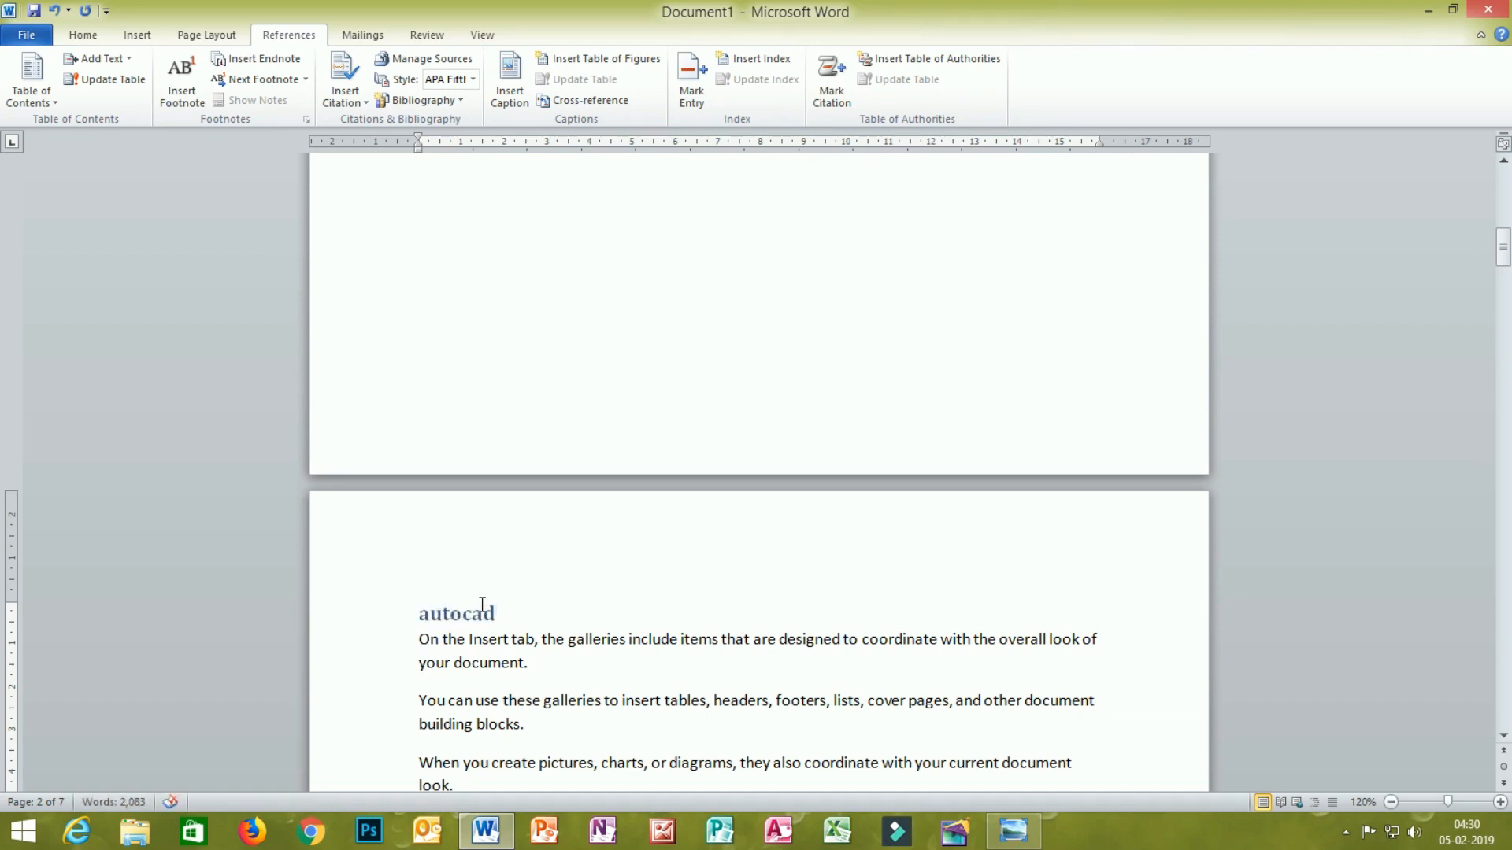
{"action": "scroll", "coordinate": [482, 604], "scroll_direction": "up", "scroll_amount": 10}
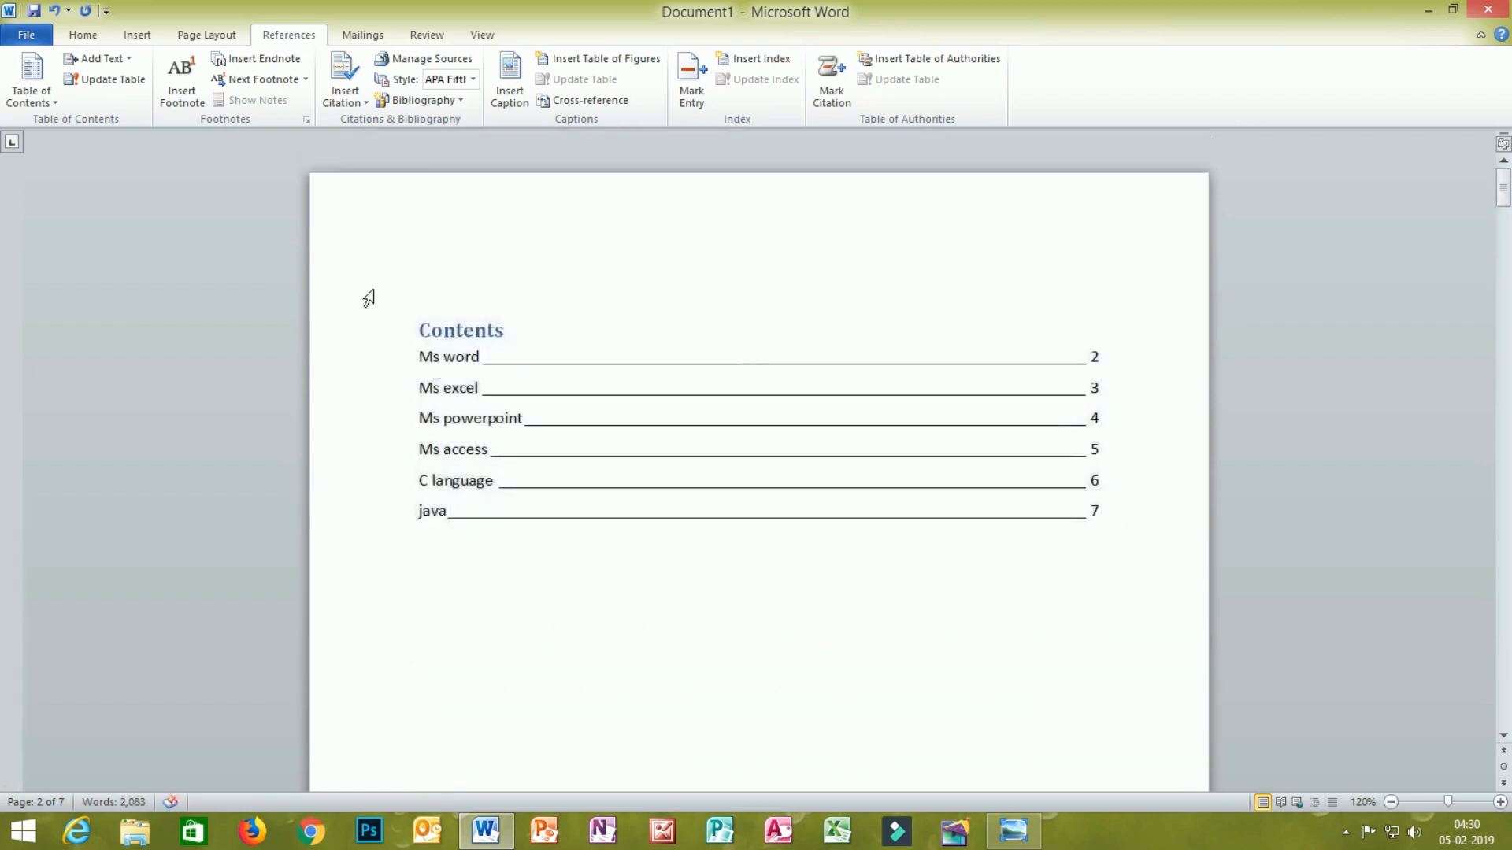
Add a new paragraph after the "autocad" heading on page 2 and return to the table of contents
{"action": "scroll", "coordinate": [459, 717], "scroll_direction": "down", "scroll_amount": 10}
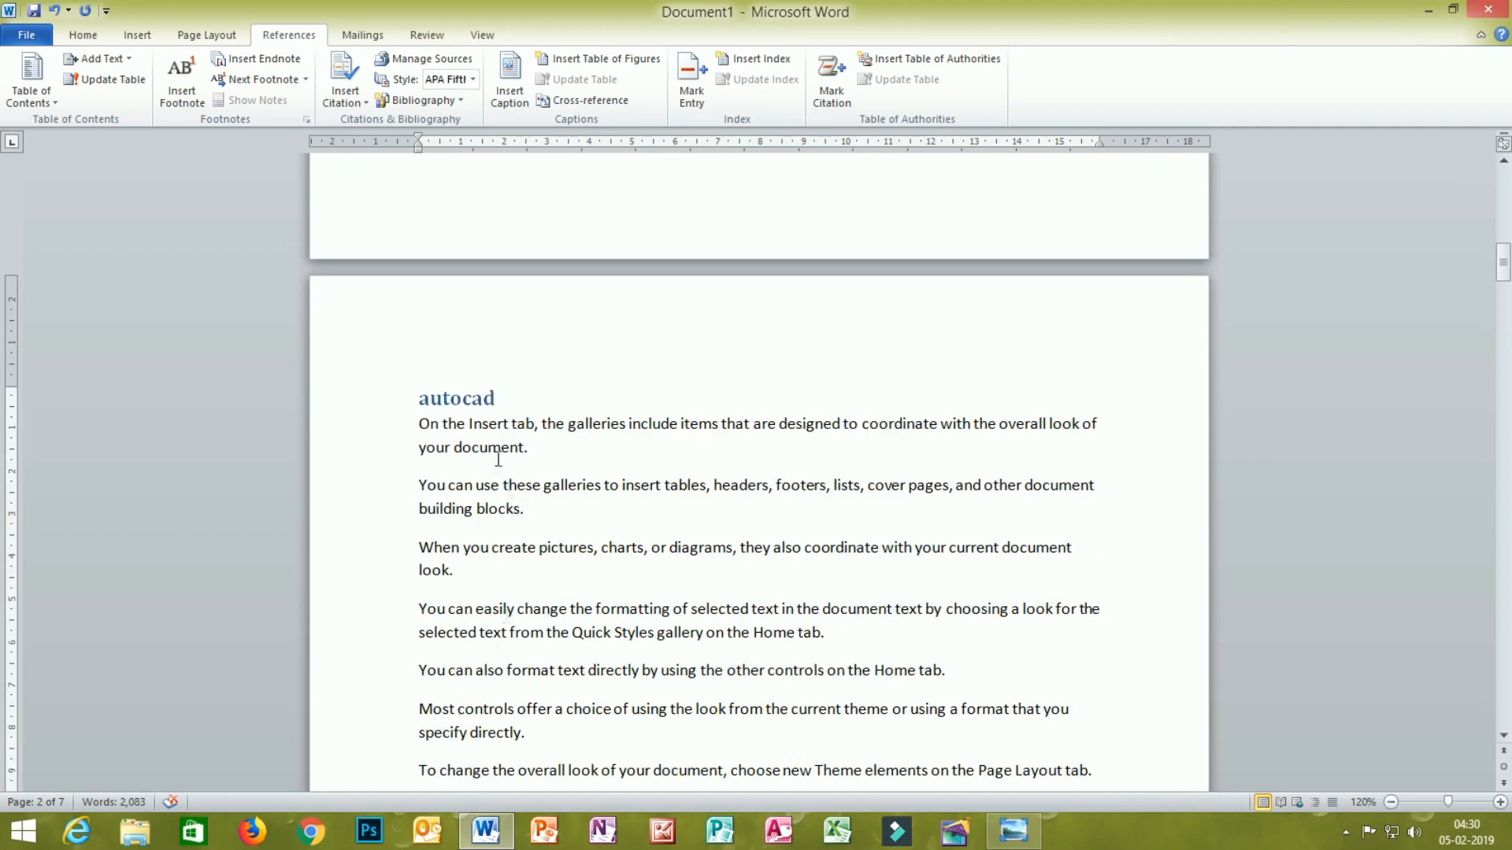
{"action": "left_click", "coordinate": [502, 400]}
{"action": "key", "text": "Return"}
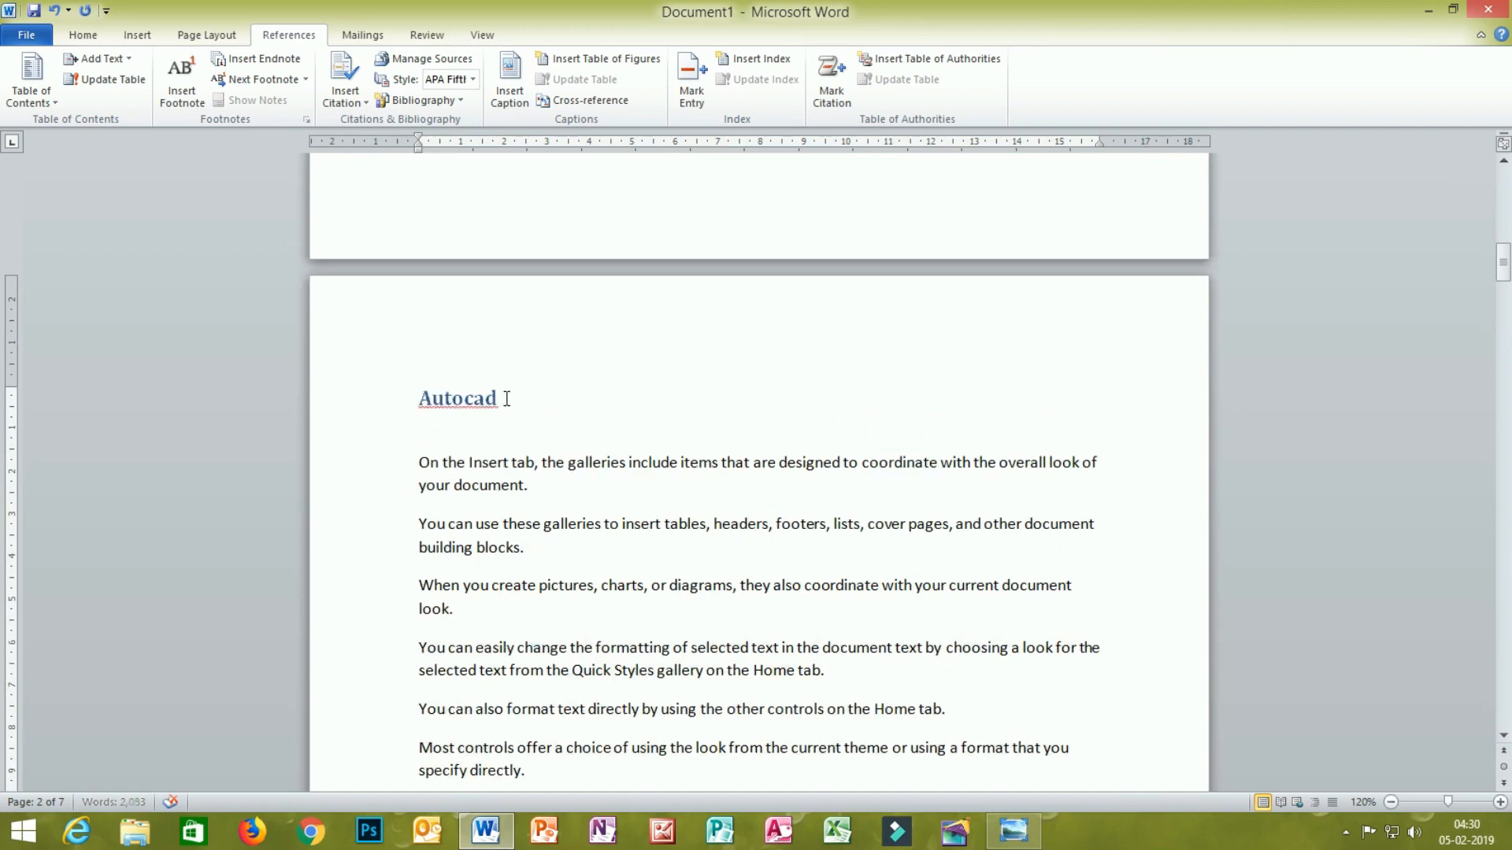
{"action": "key", "text": "ctrl+Return"}
{"action": "scroll", "coordinate": [501, 373], "scroll_direction": "up", "scroll_amount": 5}
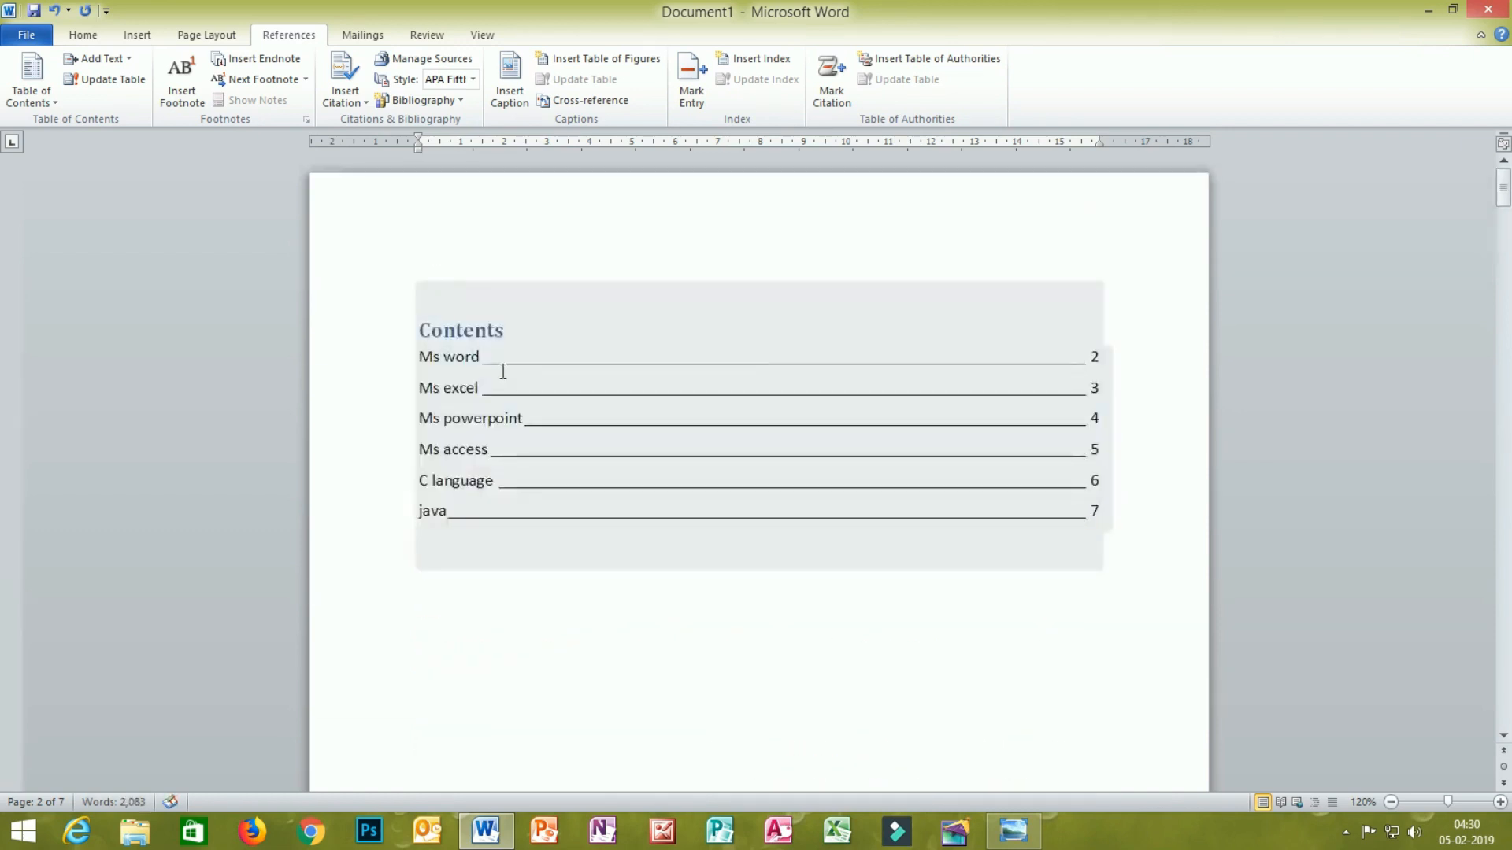
Update the page 1 table of contents so it picks up the changed page 2 heading
{"action": "left_click", "coordinate": [465, 342]}
{"action": "left_click", "coordinate": [469, 336]}
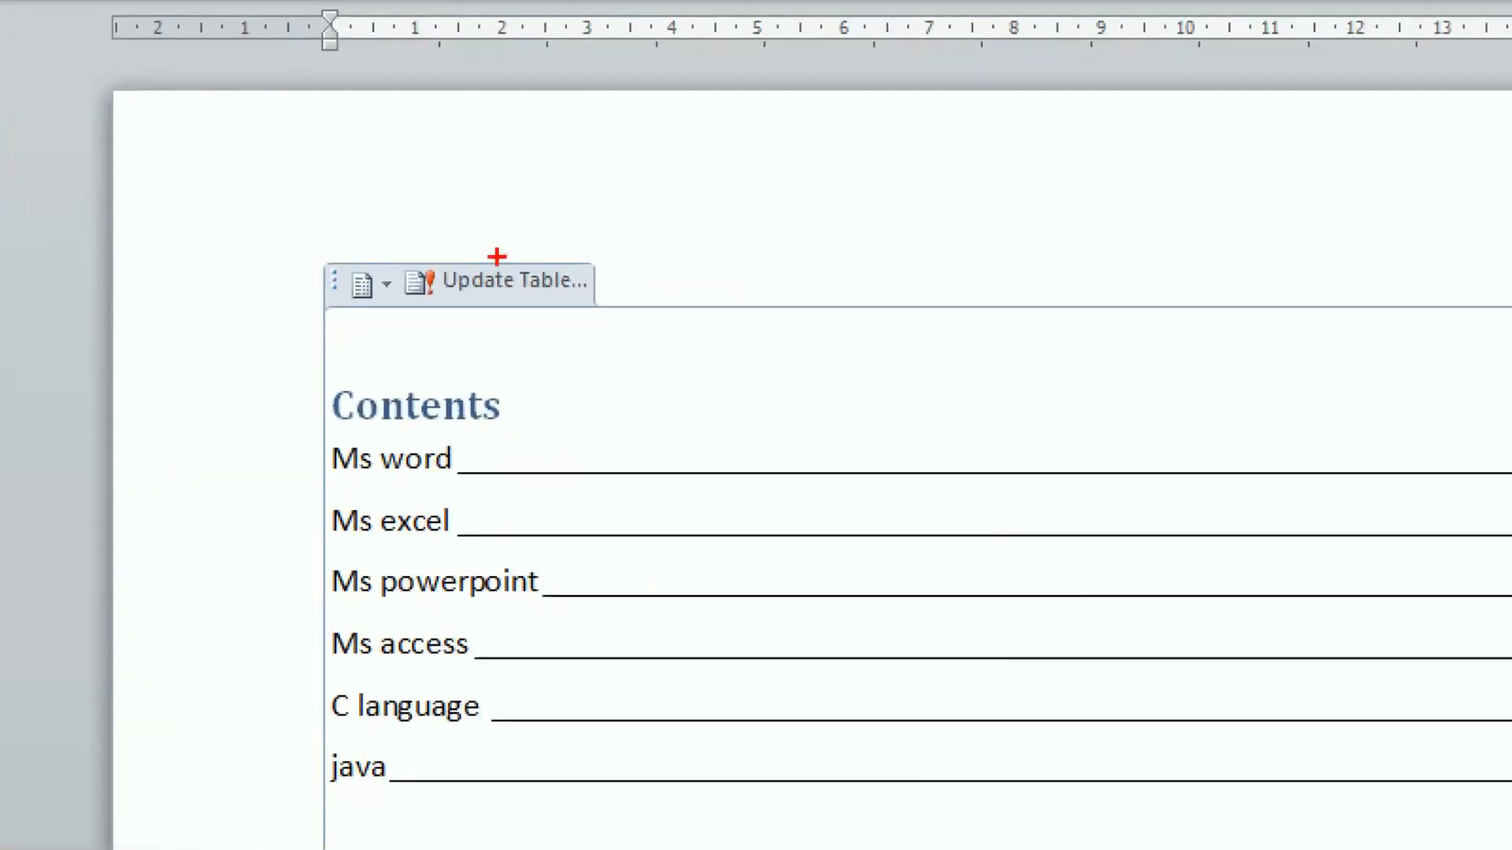
{"action": "mouse_move", "coordinate": [434, 330]}
{"action": "left_mouse_down"}
{"action": "mouse_move", "coordinate": [429, 185]}
{"action": "mouse_move", "coordinate": [429, 318]}
{"action": "left_mouse_up"}
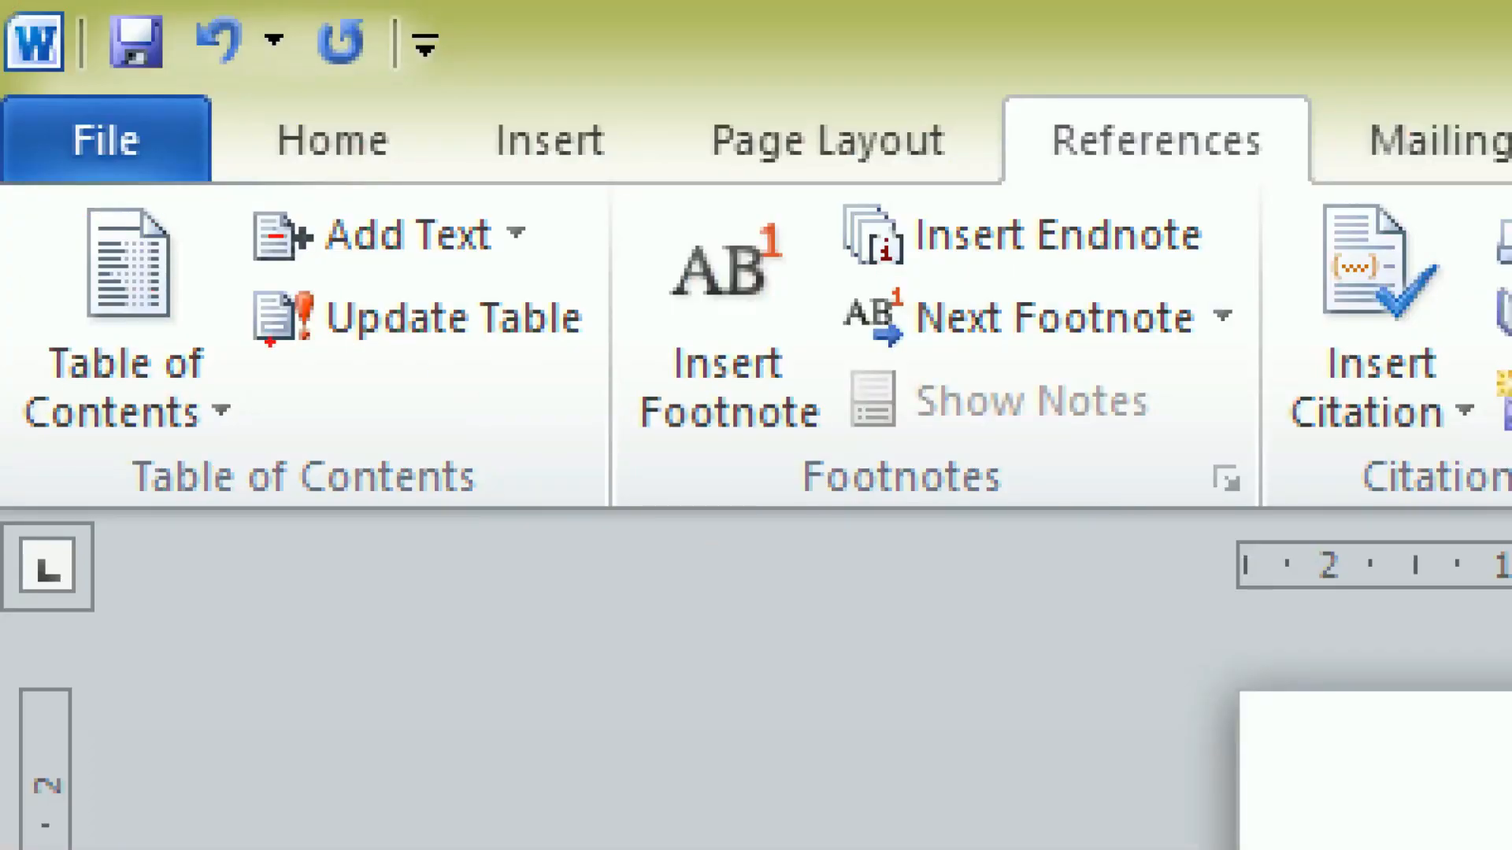
{"action": "mouse_move", "coordinate": [218, 384]}
{"action": "left_mouse_down"}
{"action": "mouse_move", "coordinate": [658, 409]}
{"action": "mouse_move", "coordinate": [284, 260]}
{"action": "mouse_move", "coordinate": [209, 429]}
{"action": "mouse_move", "coordinate": [236, 380]}
{"action": "left_mouse_up"}
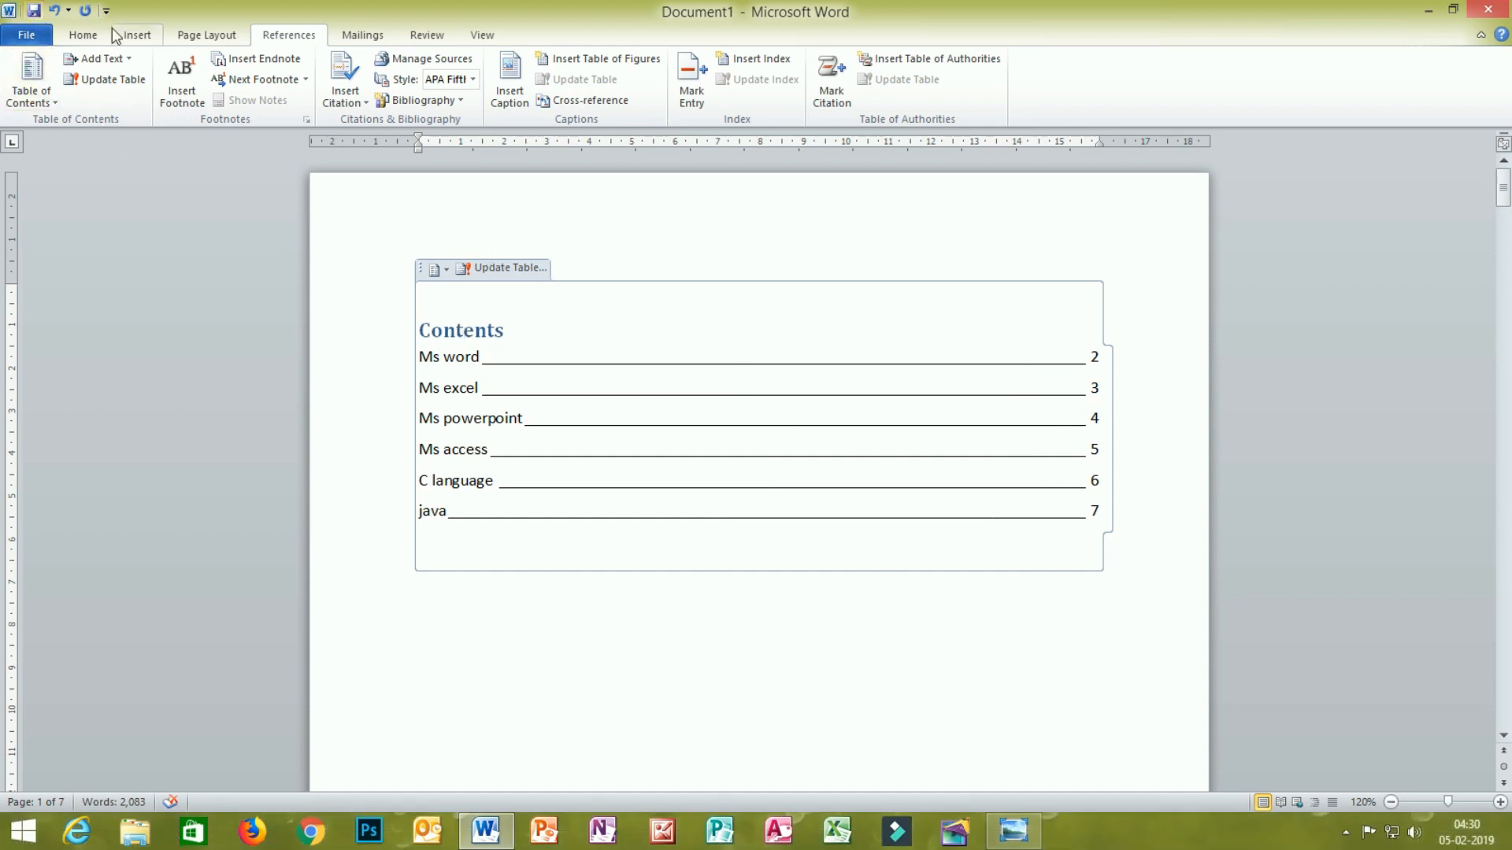
{"action": "left_click", "coordinate": [508, 268]}
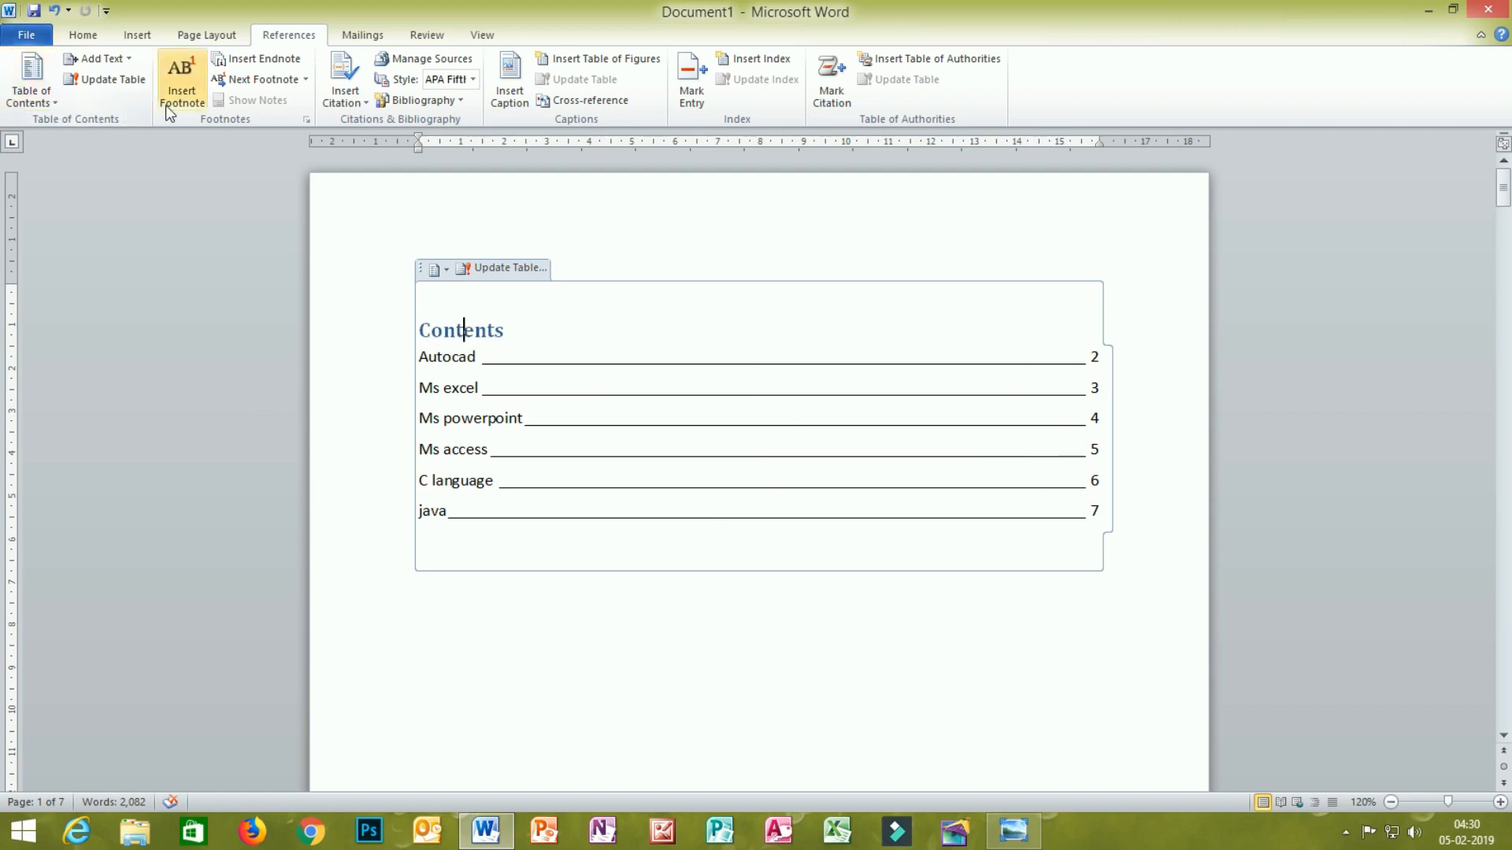
Try the Level 1 and Level 3 Add Text options on the Contents title
{"action": "left_click", "coordinate": [100, 59]}
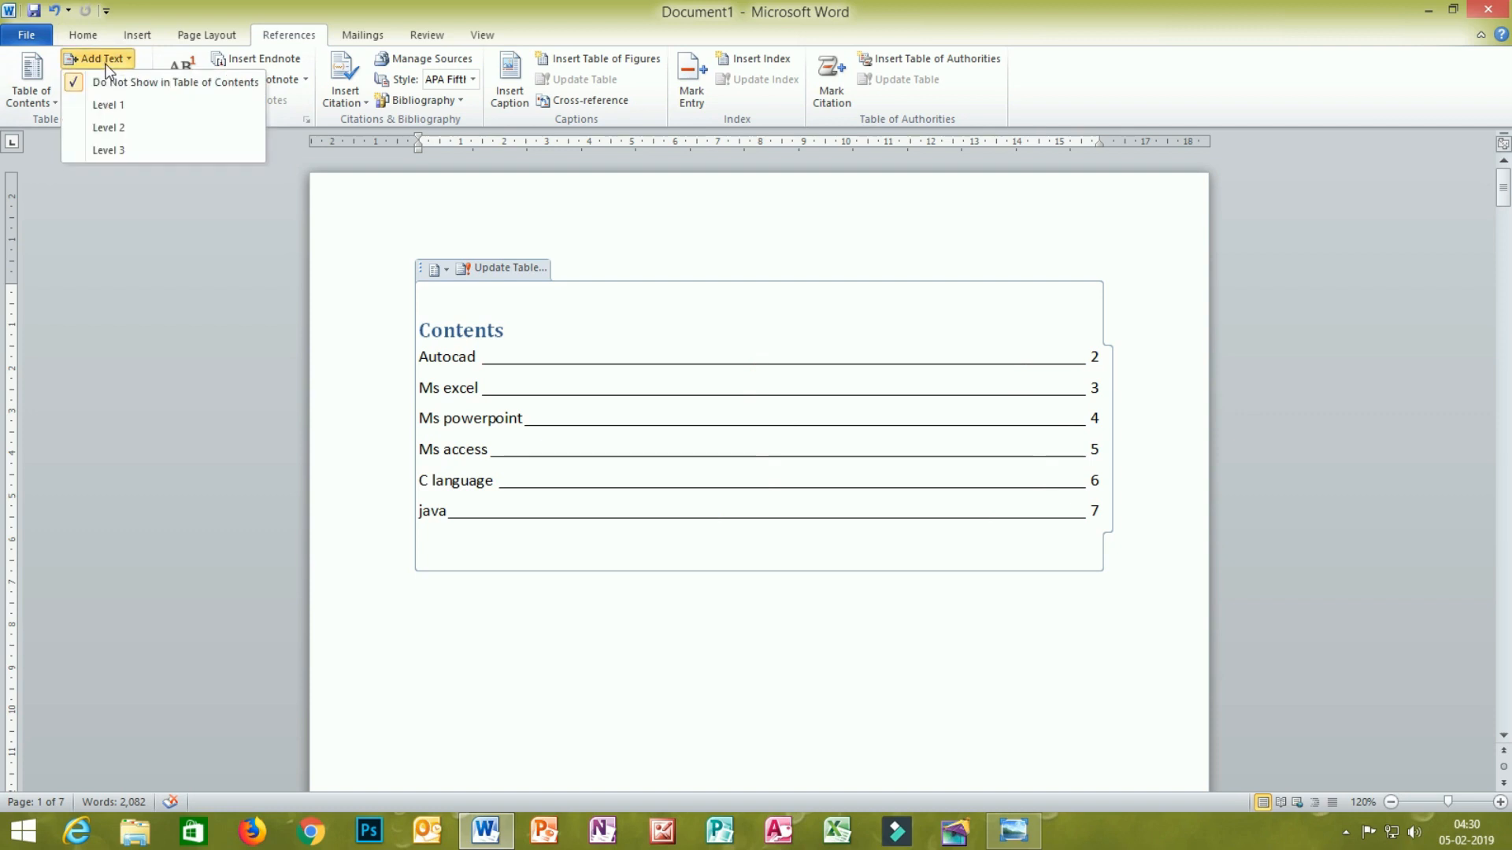
{"action": "left_click", "coordinate": [112, 113]}
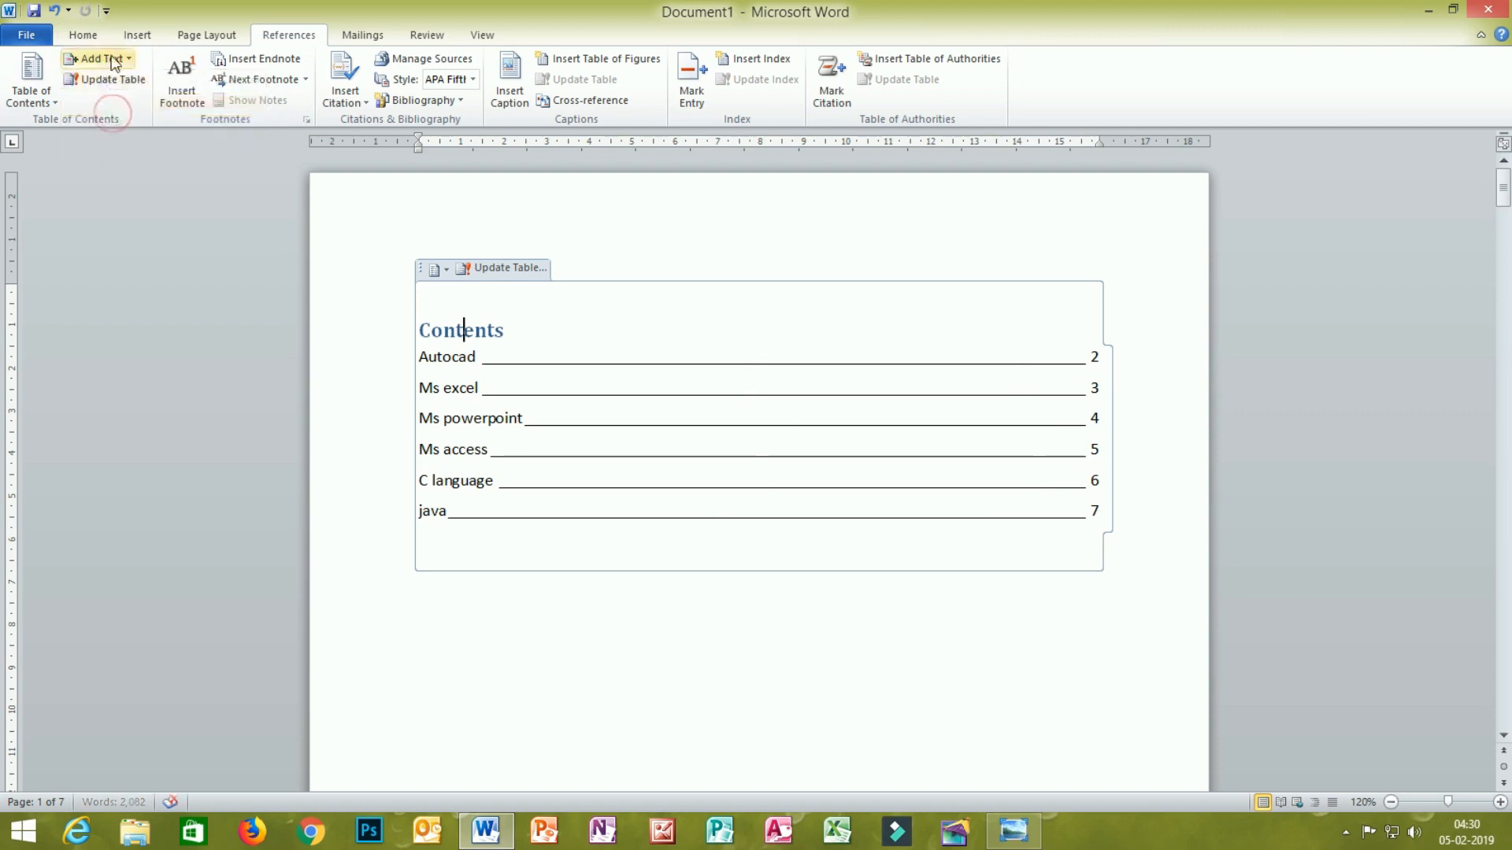
{"action": "left_click", "coordinate": [114, 60]}
{"action": "left_click", "coordinate": [100, 150]}
Insert the trial text "ffffsdfsdfds" inside the Contents title and remove it again
{"action": "type", "text": "fff"}
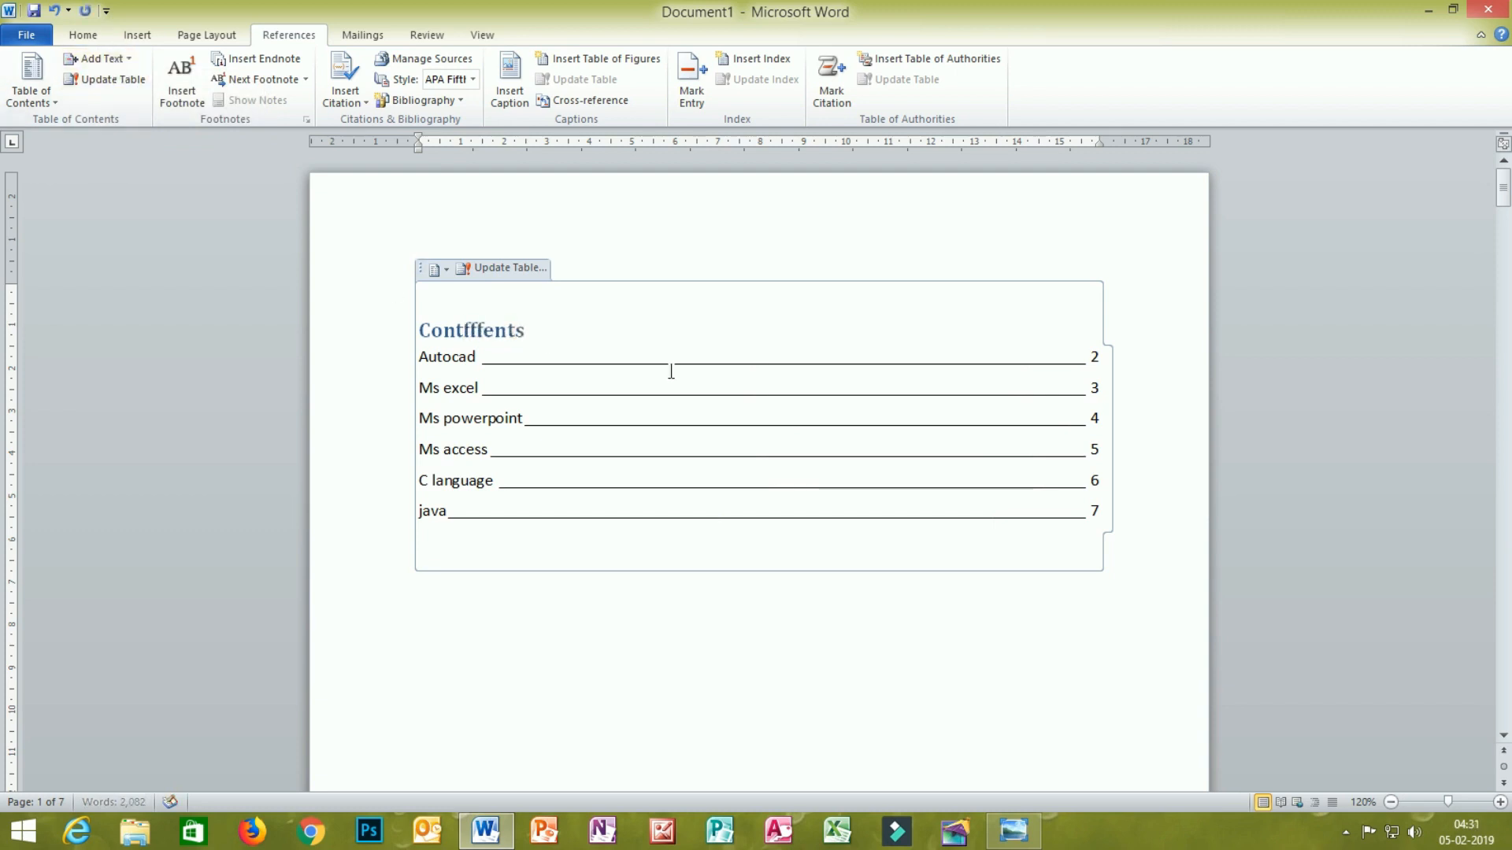
{"action": "type", "text": "fsdfsdfds"}
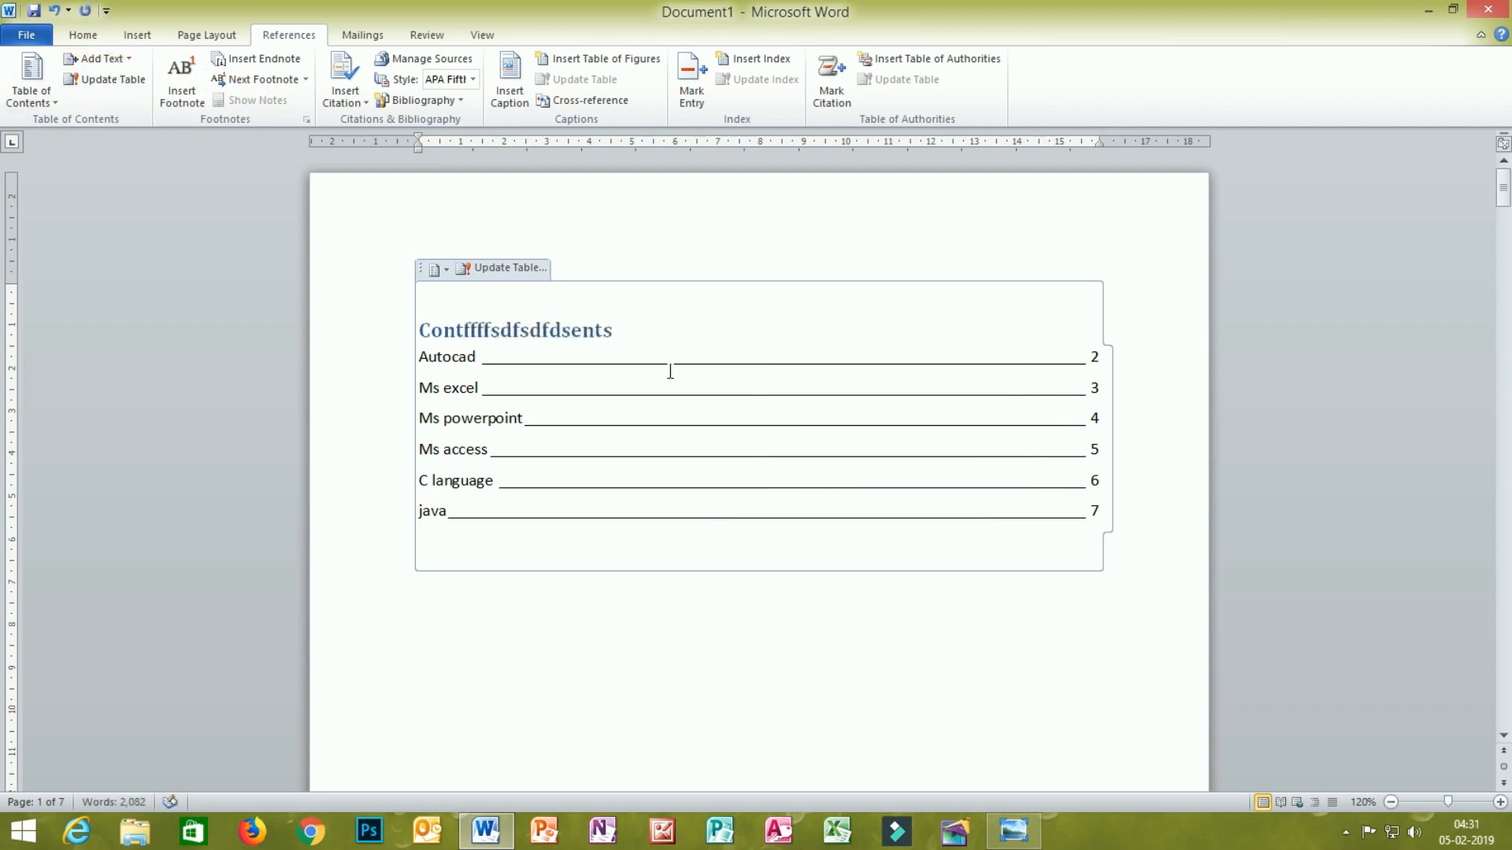
{"action": "key", "text": "BackSpace"}
{"action": "key", "text": "BackSpace"}
{"action": "key", "text": "BackSpace"}
{"action": "key", "text": "BackSpace"}
{"action": "key", "text": "ctrl+z"}
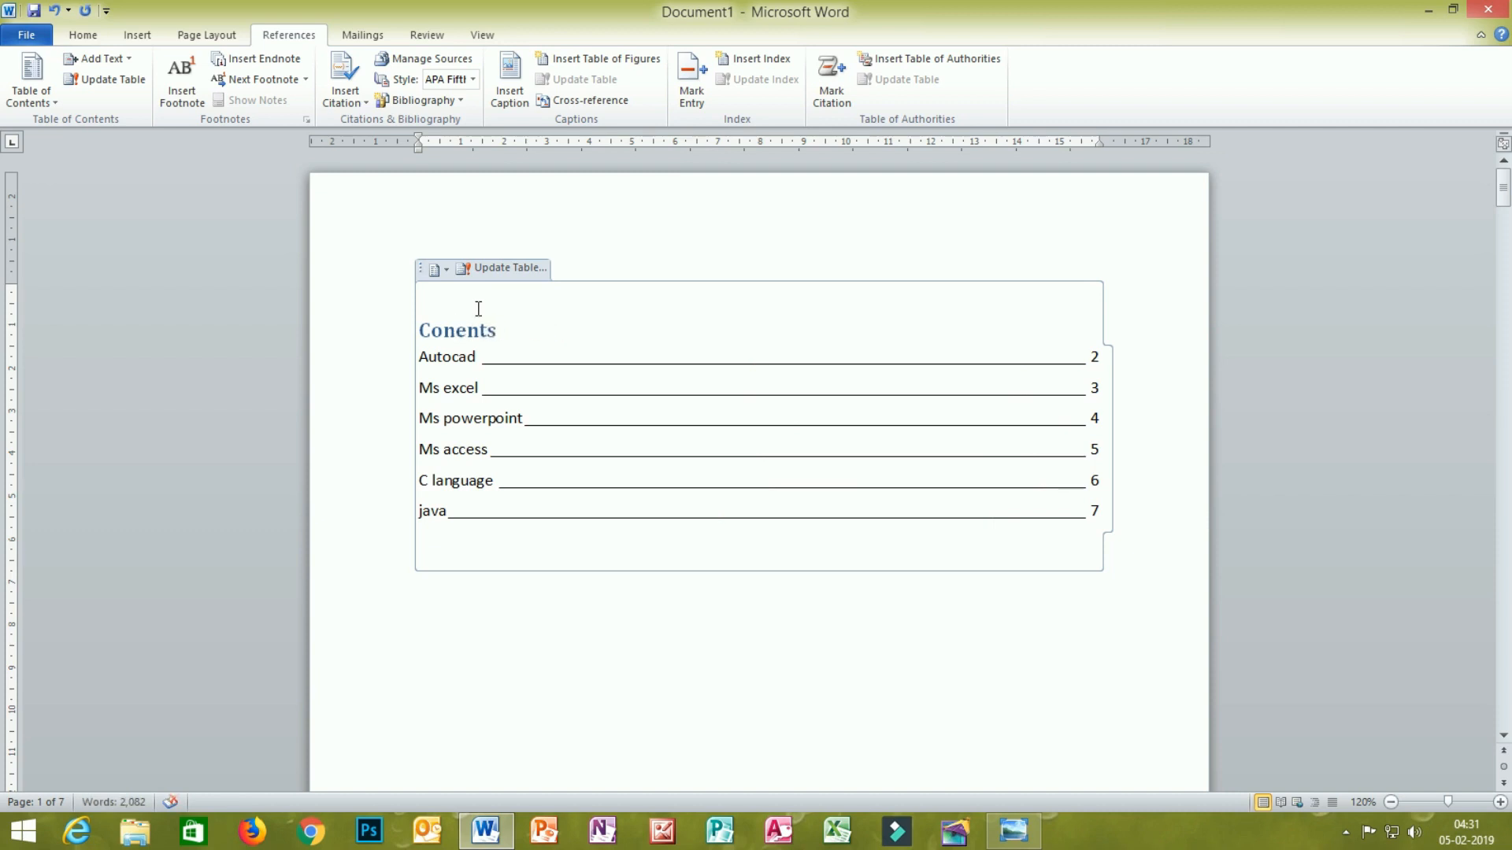